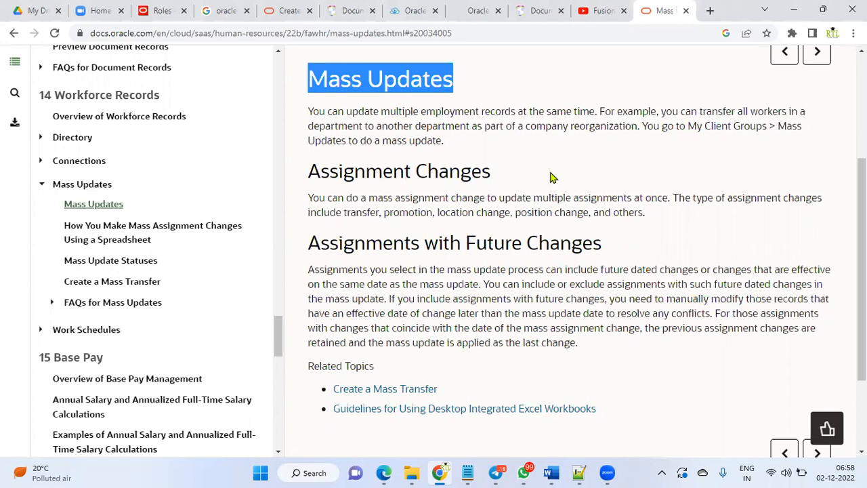
Highlight the many-records, department-transfer and Future Changes passages, then go to the Create a Mass Transfer topic
left_click_drag(306, 113, 590, 111)
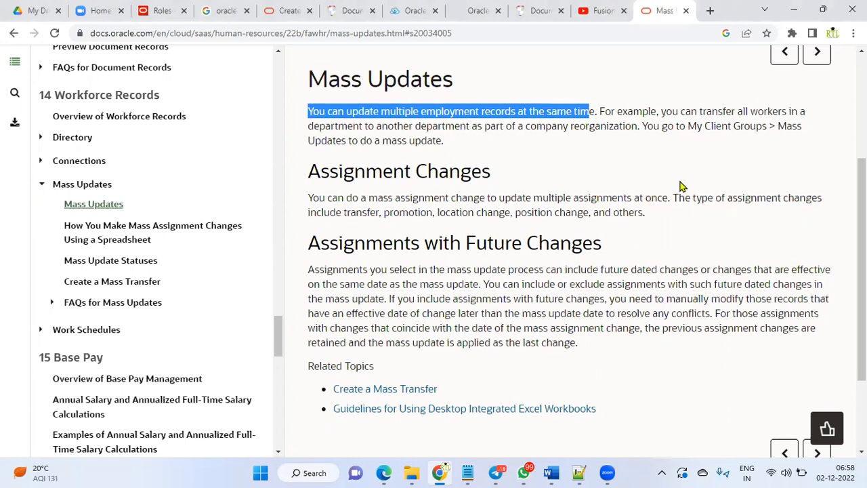
left_click_drag(659, 112, 635, 135)
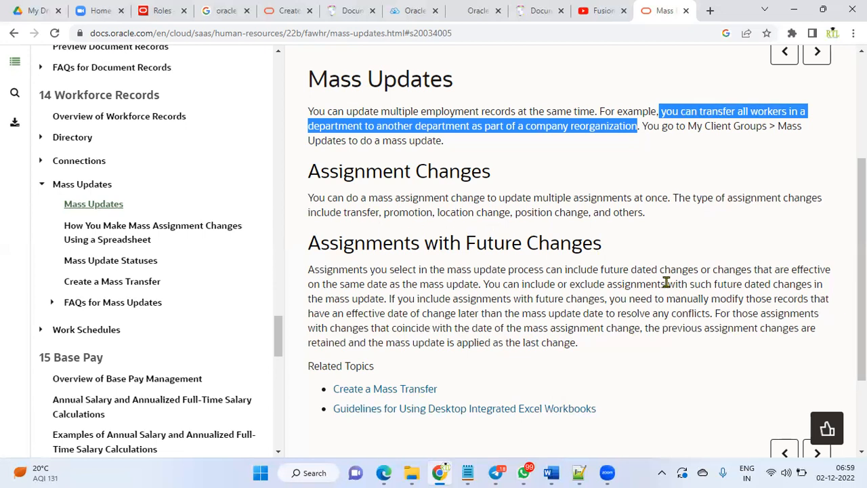
left_click_drag(465, 242, 611, 245)
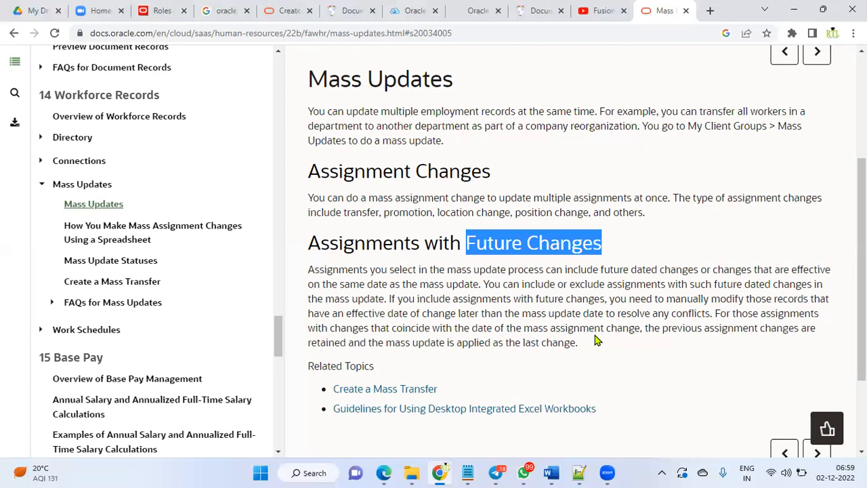
left_click(144, 285)
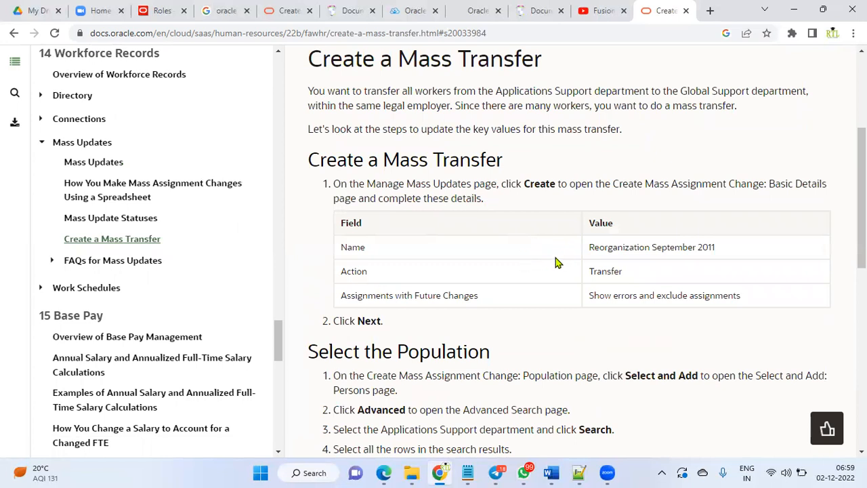
left_click_drag(591, 272, 622, 272)
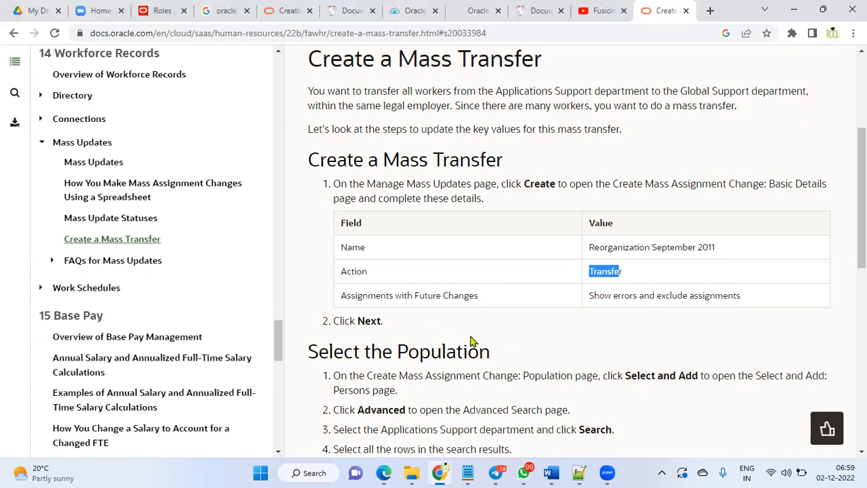
scroll(472, 341, "down", 2)
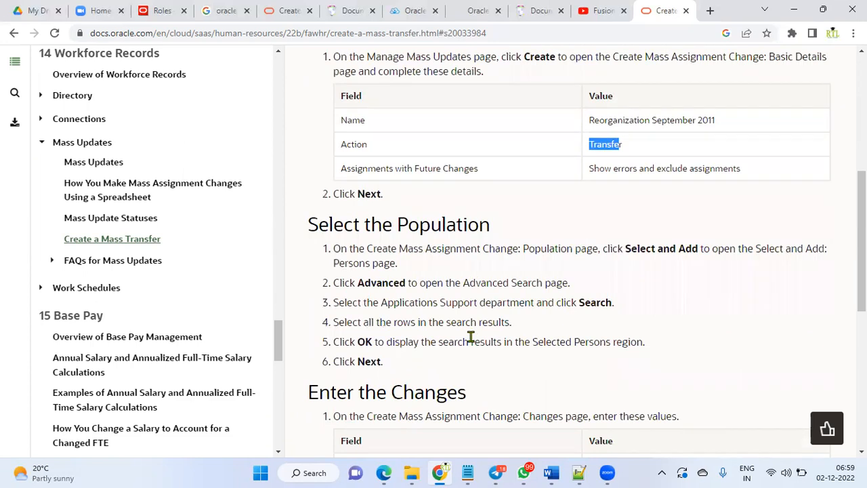
scroll(472, 340, "up", 2)
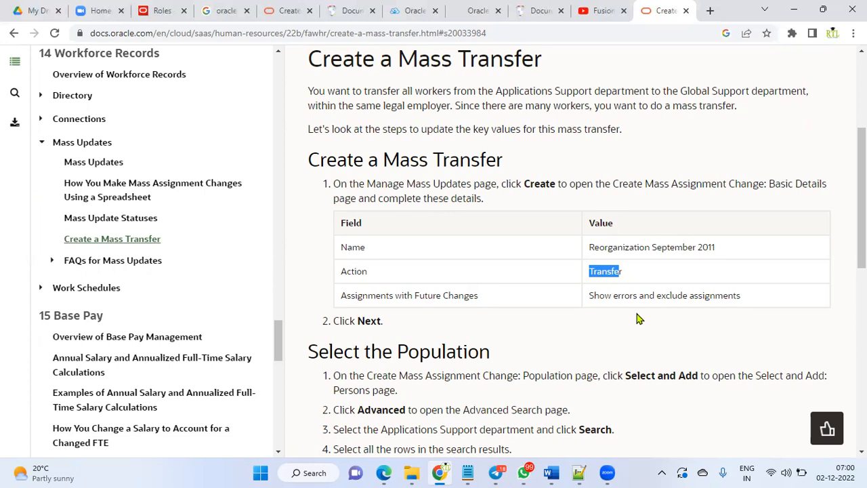
Switch to the Edge window showing Oracle Fusion and make it full screen
left_click(384, 473)
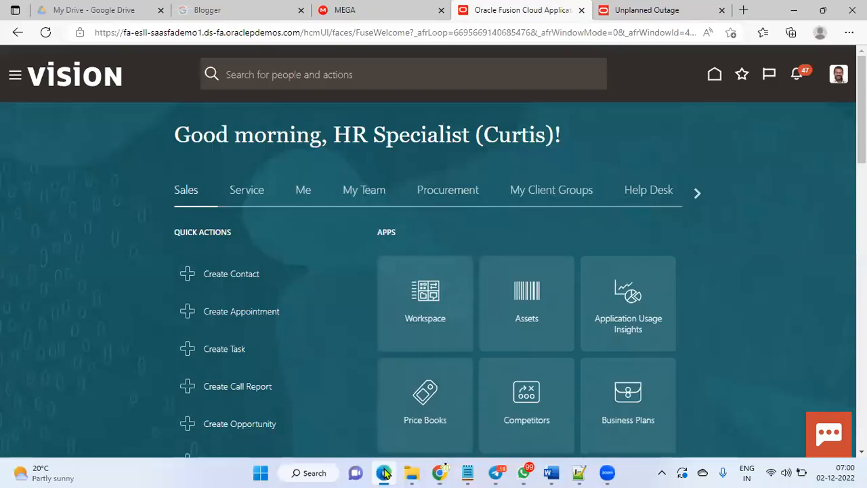
left_click(849, 32)
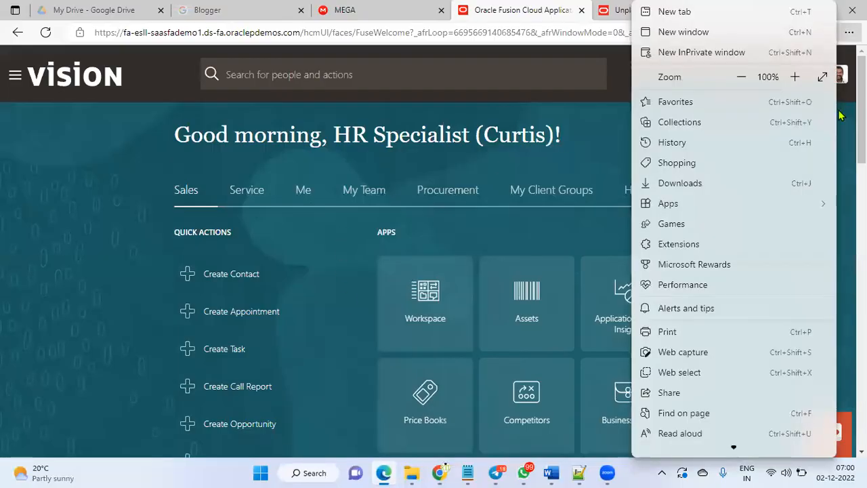
left_click(823, 77)
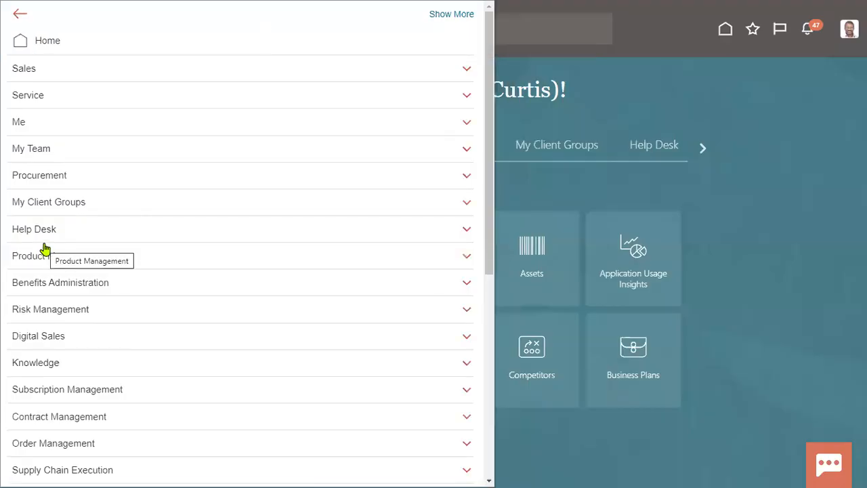
Start Hire an Employee from New Person under My Client Groups
left_click(89, 209)
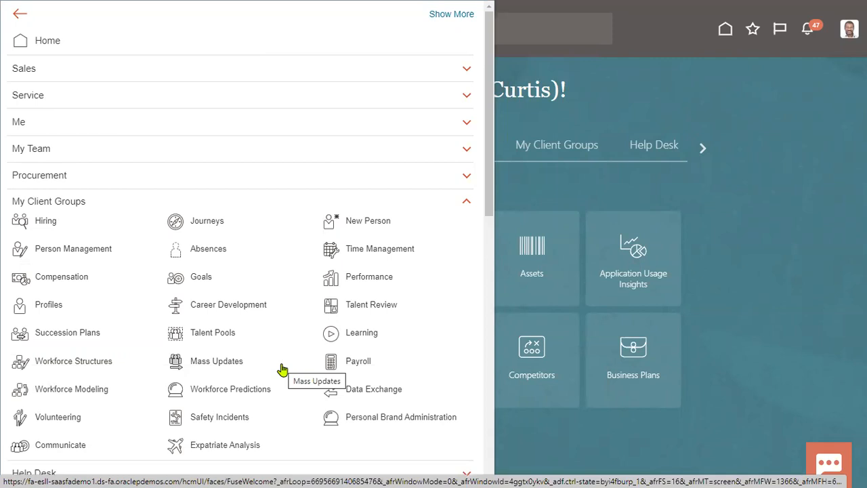
scroll(271, 400, "down", 1)
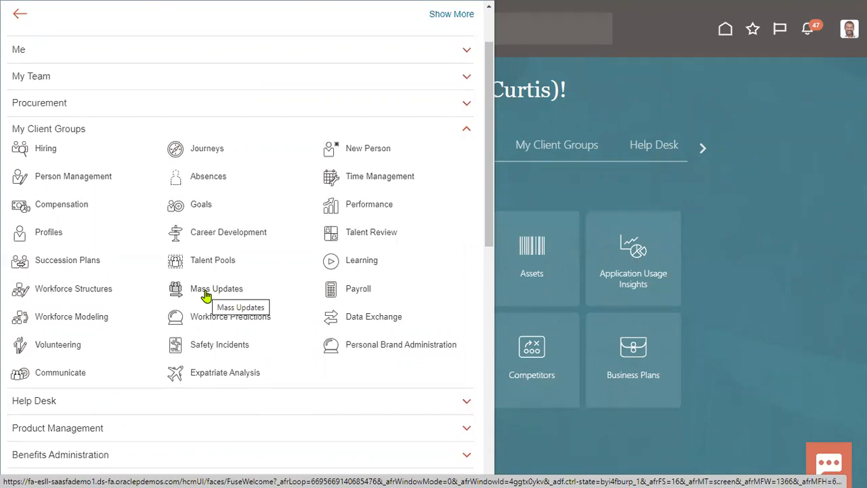
left_click(383, 161)
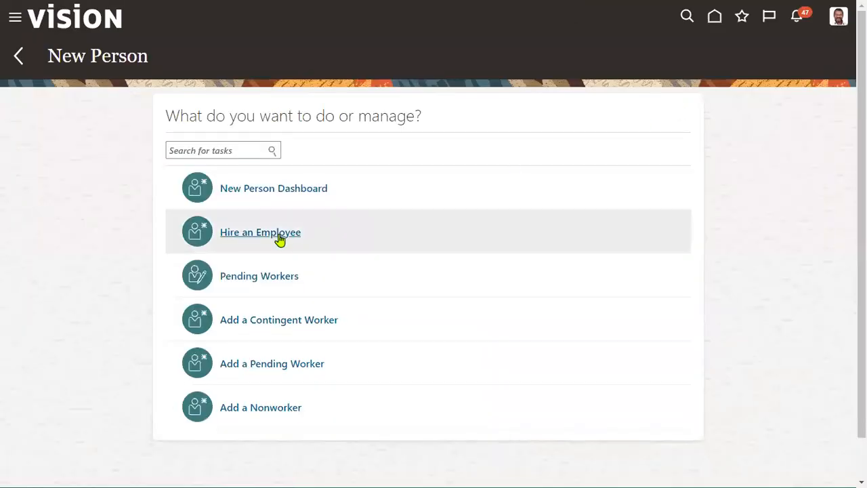
left_click(275, 231)
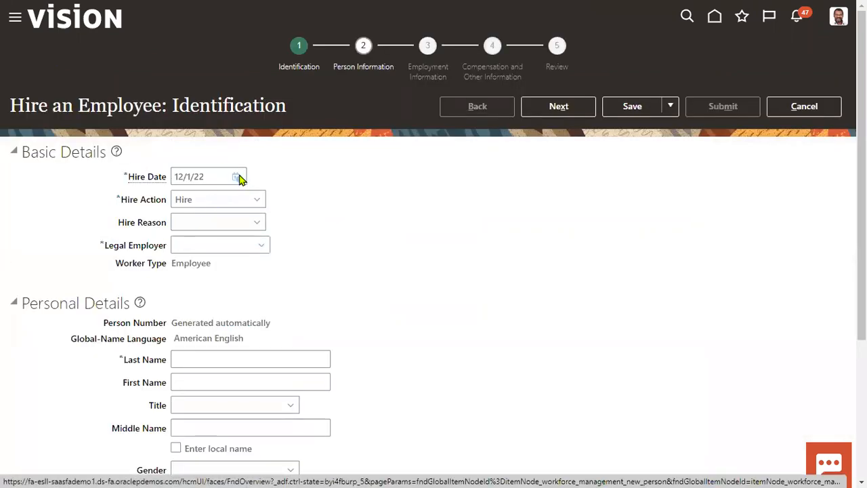
Set hire date 12/1/21, reason Hire to fill vacant position, legal employer US1 Legal Entity
left_click(239, 178)
left_click(371, 200)
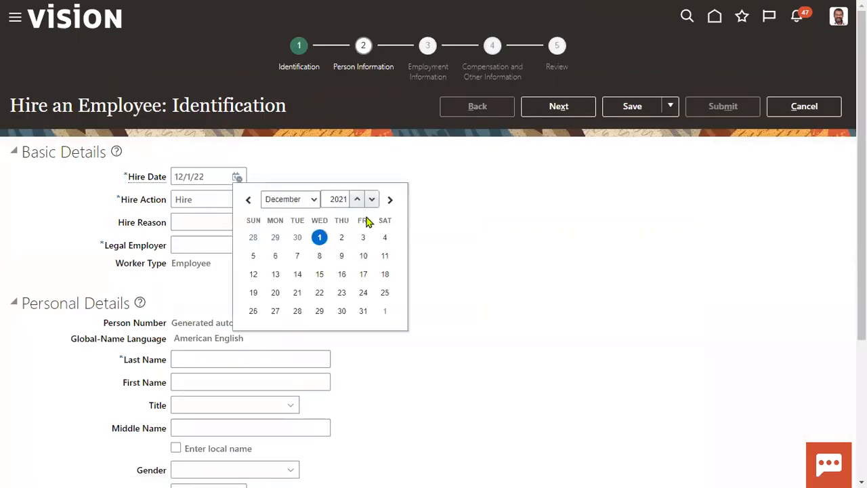
left_click(319, 237)
left_click(215, 225)
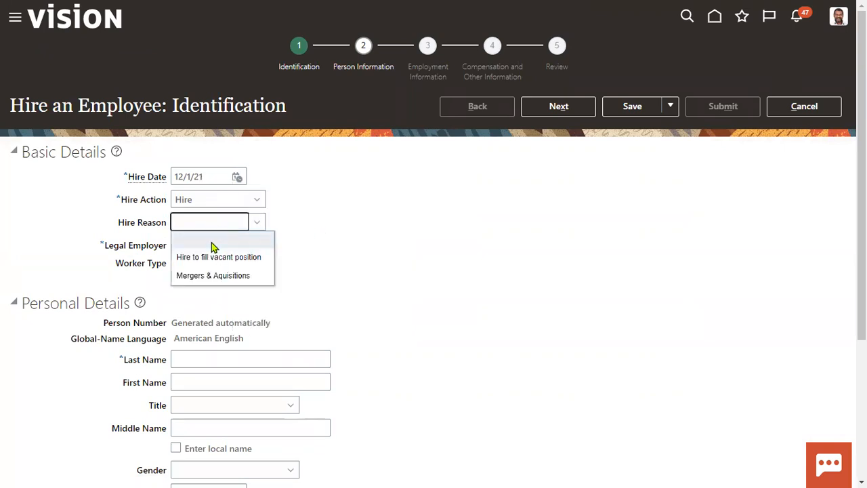
left_click(217, 258)
left_click(221, 246)
type("us1")
left_click(213, 265)
Enter the new hire's last and first name, gender Male and birth date 1/1/88
left_click(209, 359)
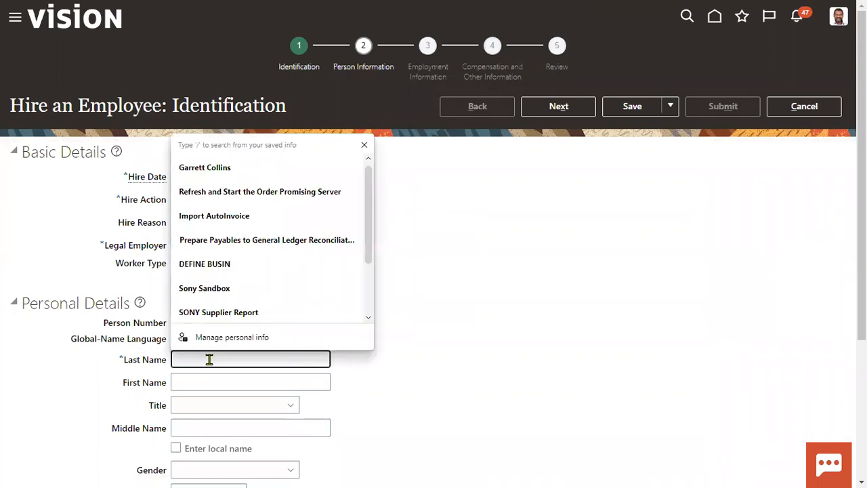
left_click(209, 359)
left_click(203, 376)
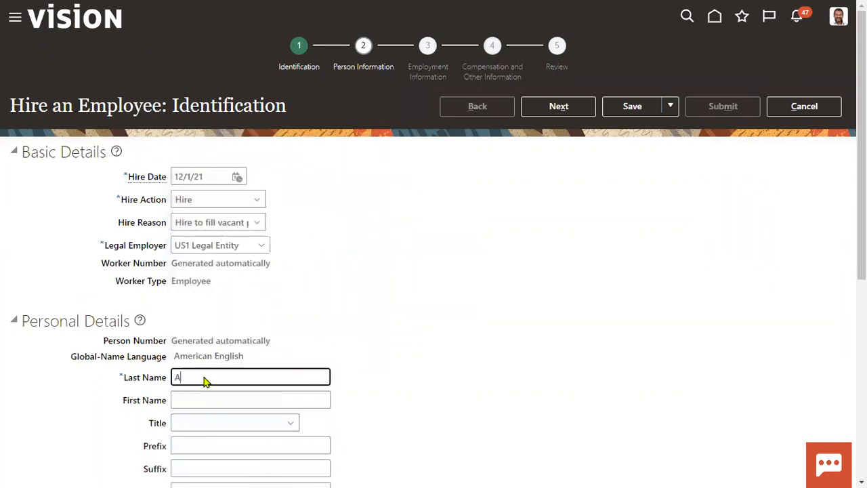
type("A1")
key("Tab")
type("A1")
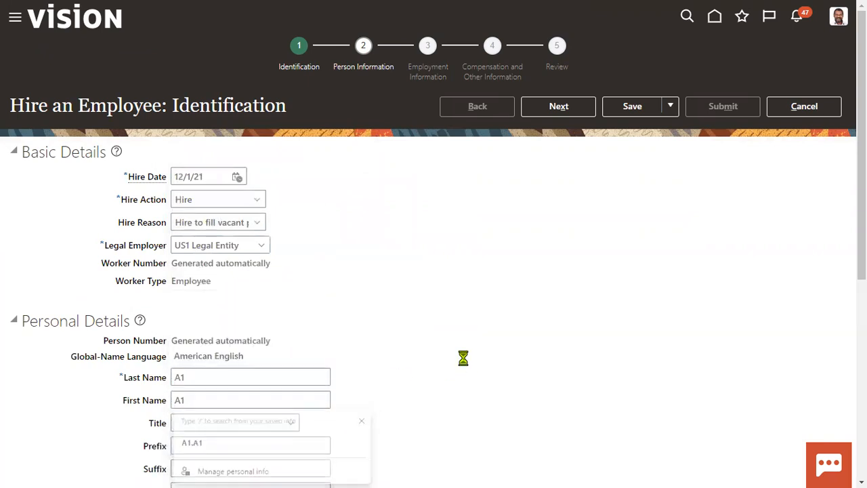
scroll(464, 358, "down", 3)
left_click(226, 405)
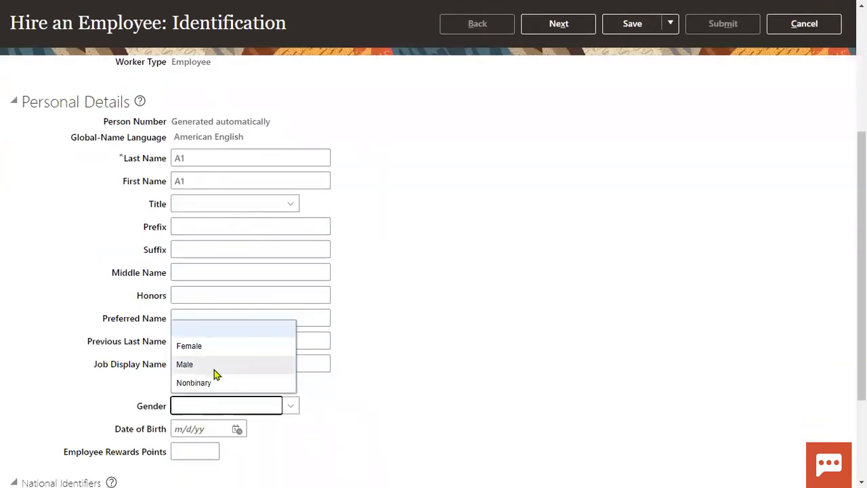
left_click(214, 370)
left_click(209, 423)
type("1/1/")
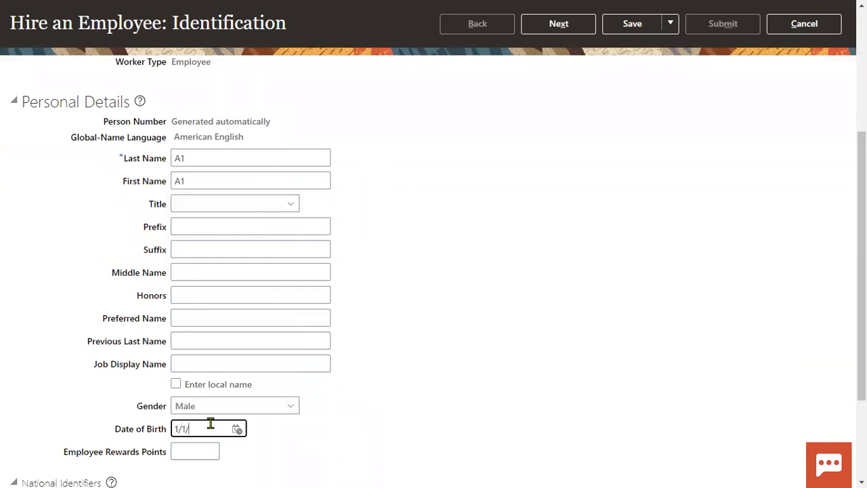
type("88")
key("Tab")
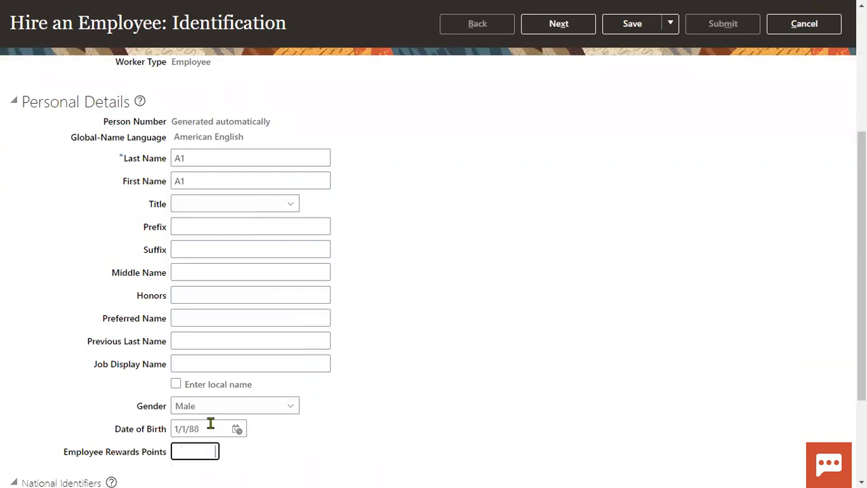
Add a Social Security Number national ID with the employee's number and continue to Person Information
scroll(219, 405, "down", 2)
left_click(112, 368)
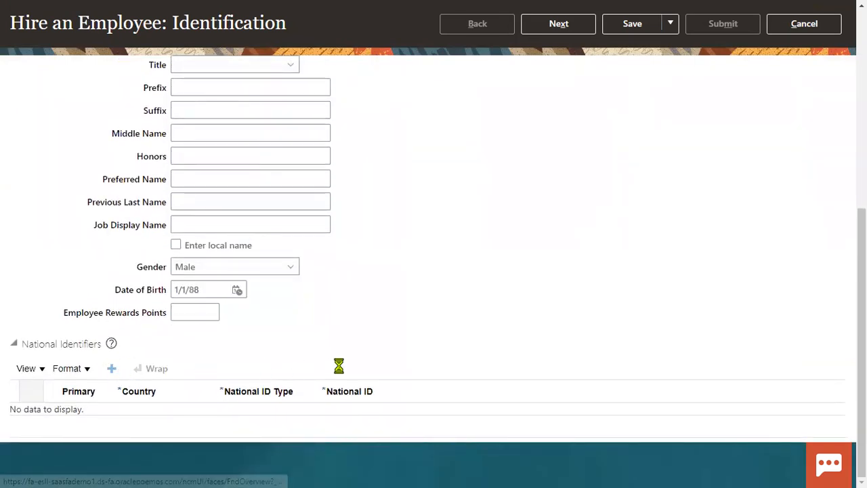
left_click(261, 417)
left_click(257, 374)
left_click(418, 421)
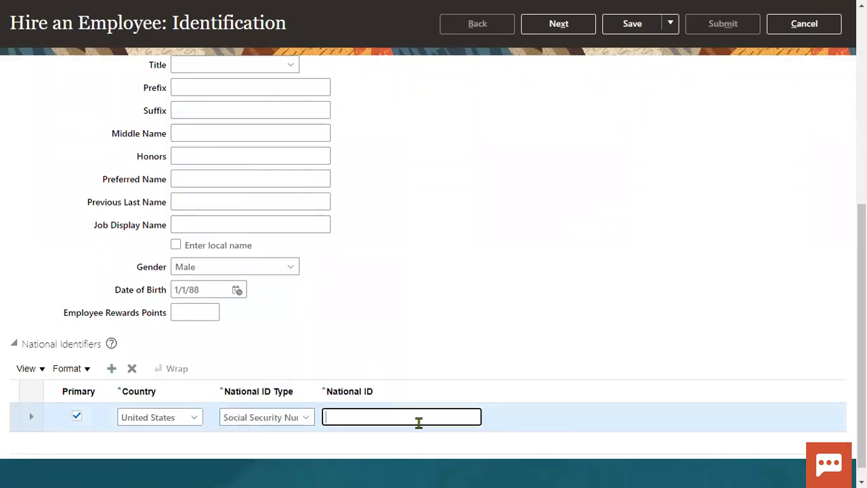
type("1879-987")
key("BackSpace")
type("0")
key("BackSpace")
type("-1987")
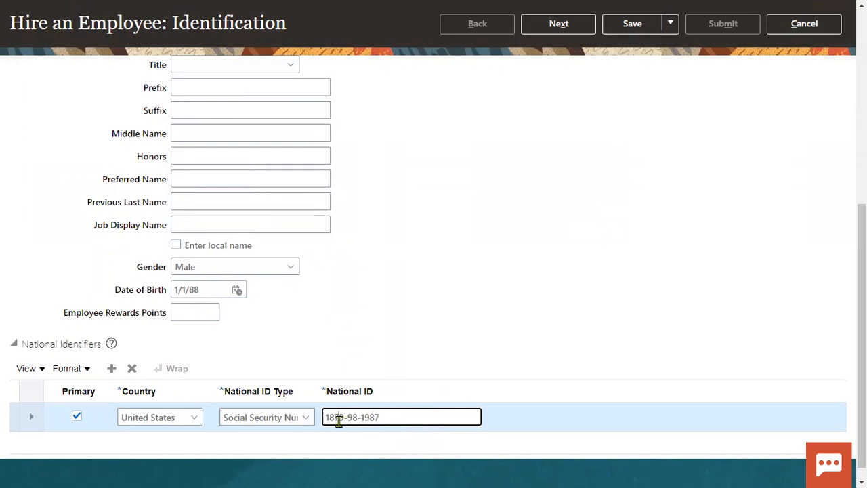
scroll(547, 350, "up", 5)
left_click(587, 107)
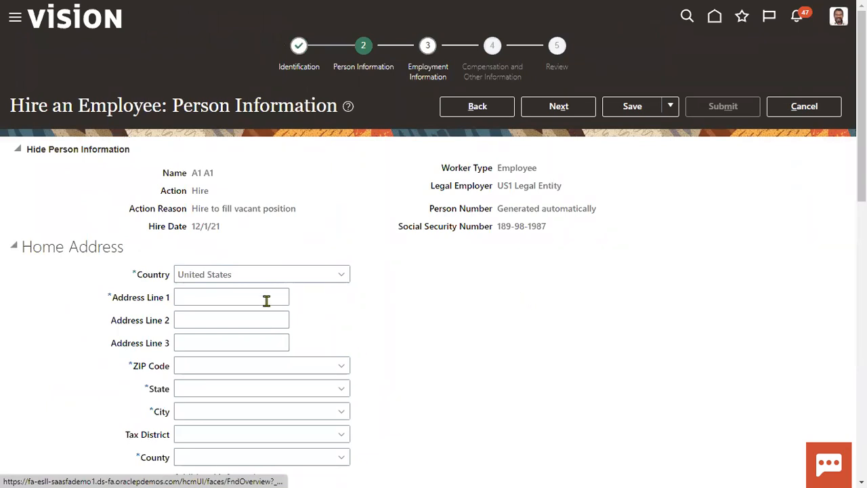
Fill Address Line 1 from the saved address, enter the ZIP code, and continue to Employment Information
left_click(258, 297)
left_click(232, 339)
left_click(193, 368)
type("12210")
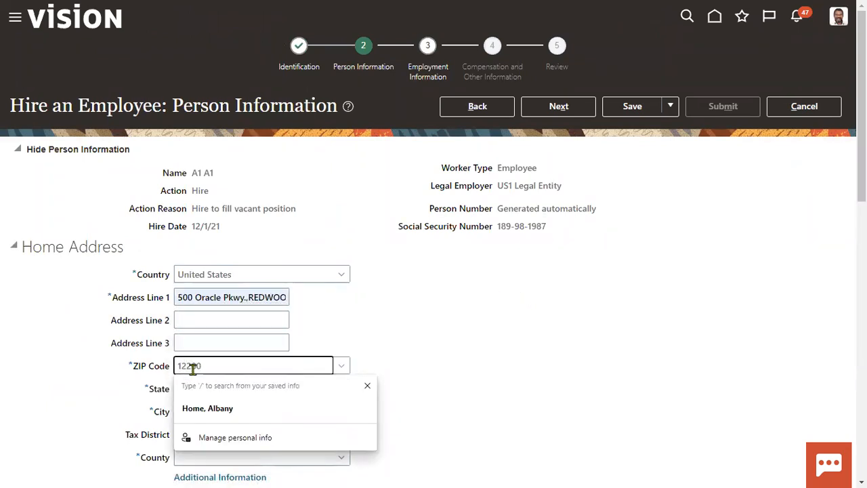
left_click(518, 338)
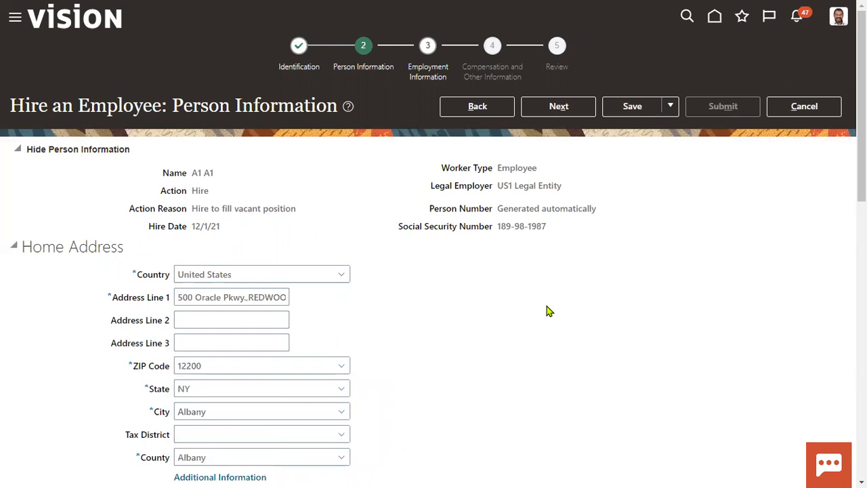
left_click(551, 108)
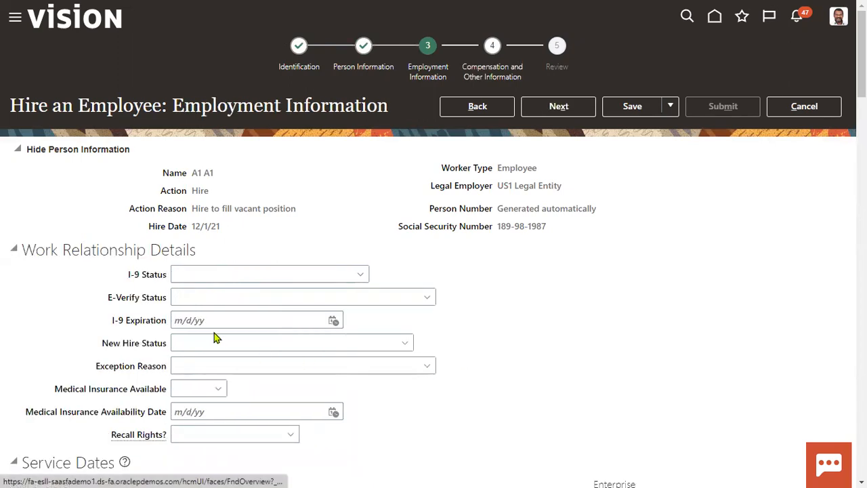
Set business unit US1 Business Unit and job Human Resources Administrator JOB004
scroll(214, 337, "down", 10)
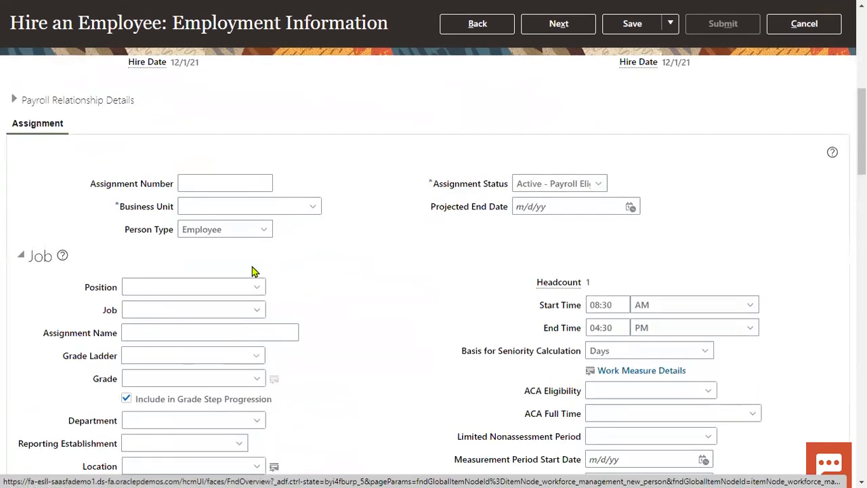
left_click(232, 206)
type("US")
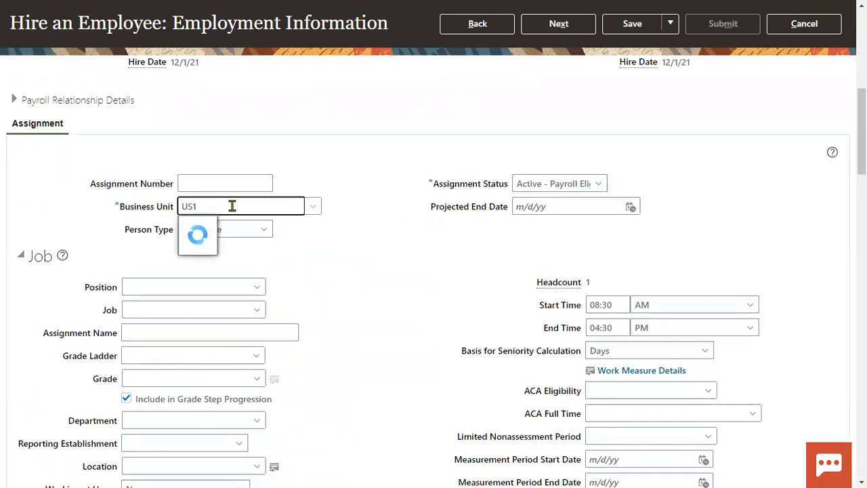
type("1")
left_click(219, 226)
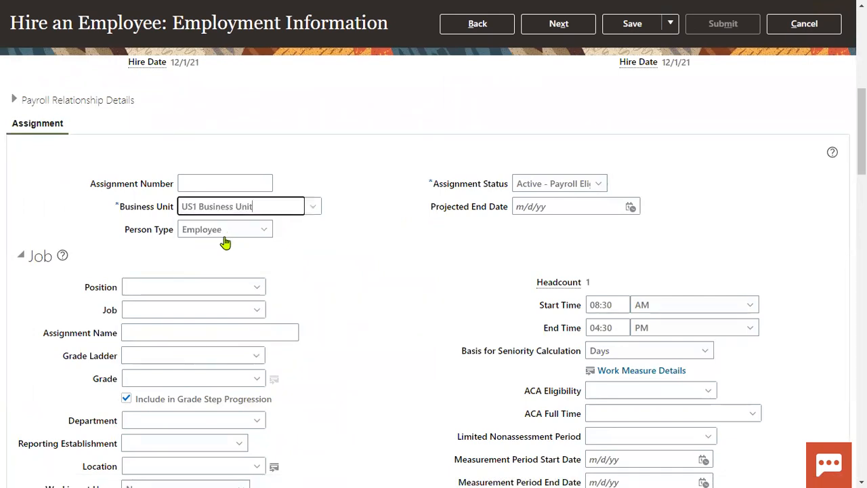
left_click(184, 310)
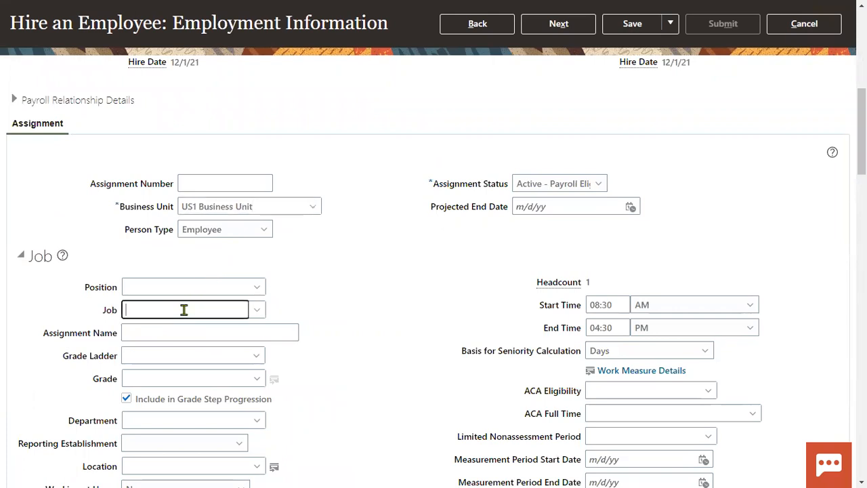
type("HU")
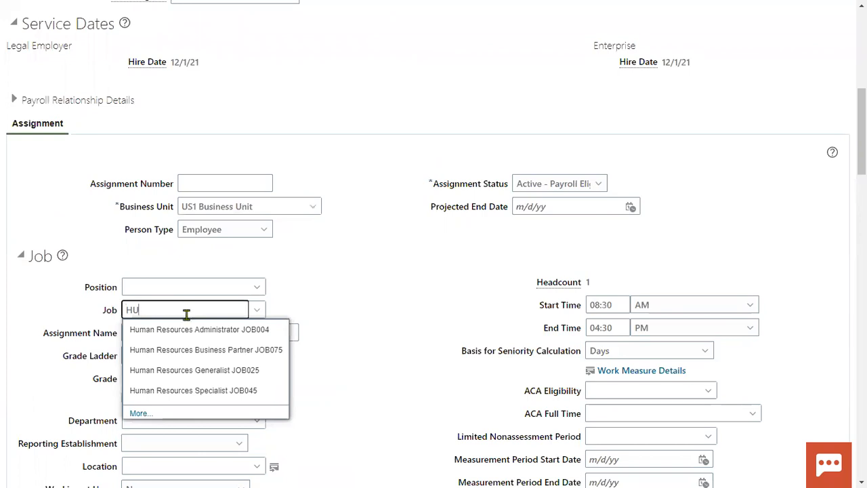
left_click(203, 329)
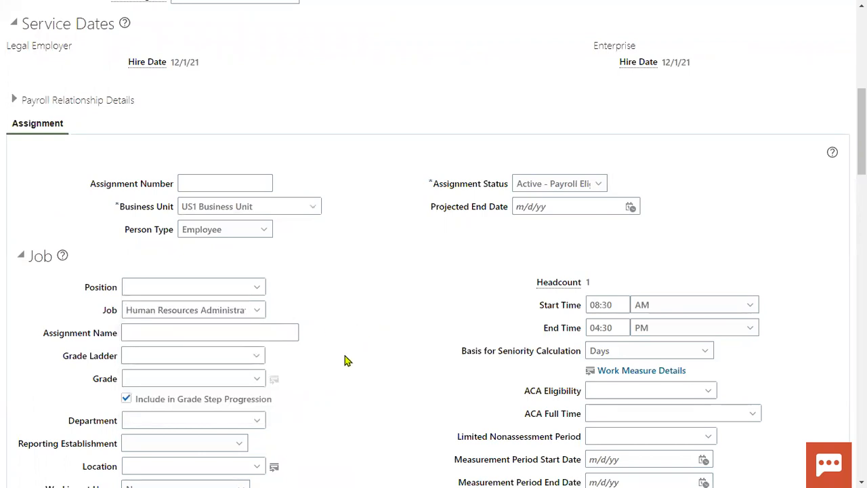
Set department Human Resources US and location Redwood City, then advance through Compensation to Review
scroll(346, 360, "down", 3)
left_click(157, 200)
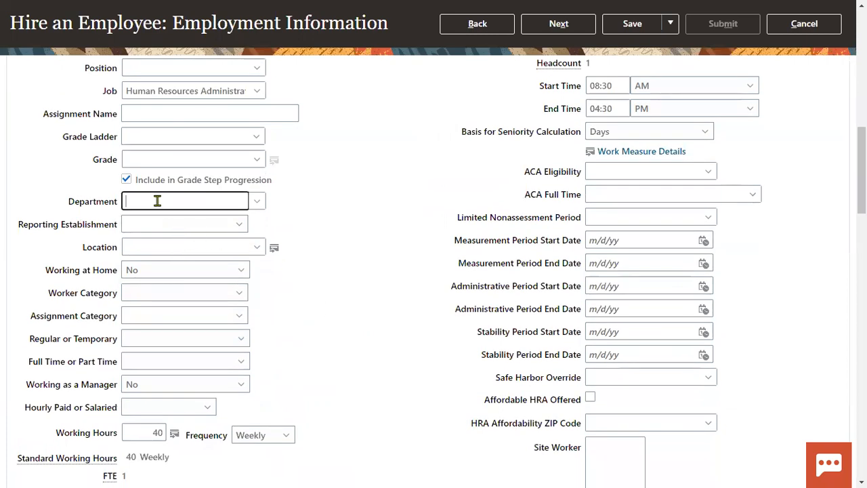
type("F")
key("BackSpace")
type("H")
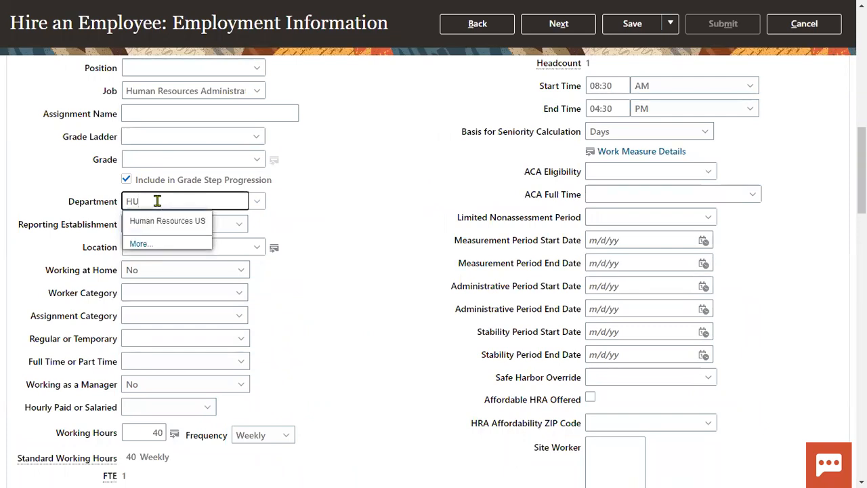
type("U")
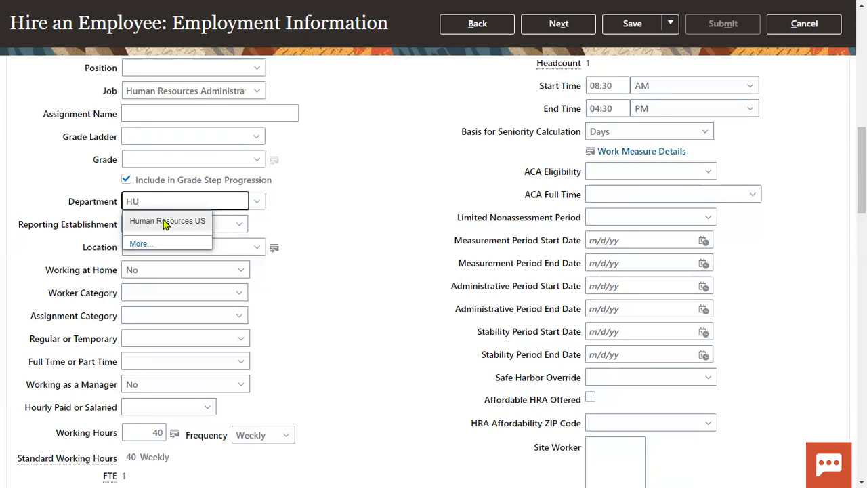
left_click(168, 221)
left_click(184, 247)
type("RED")
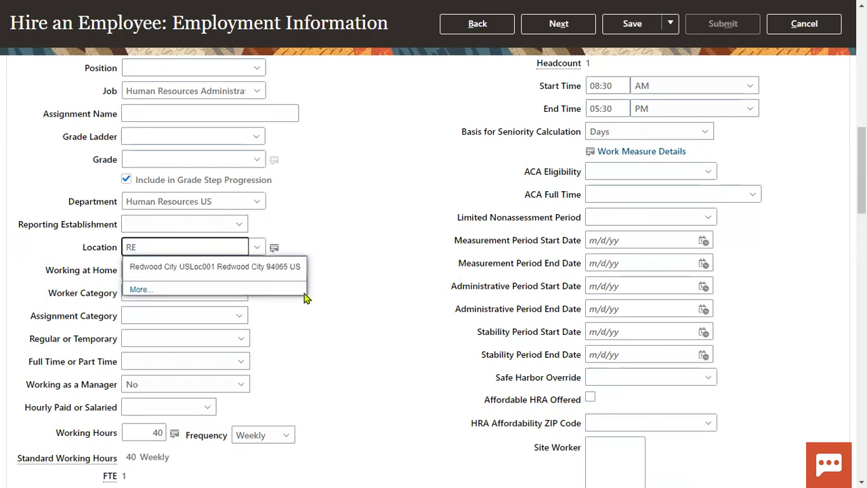
left_click(232, 259)
scroll(500, 168, "up", 15)
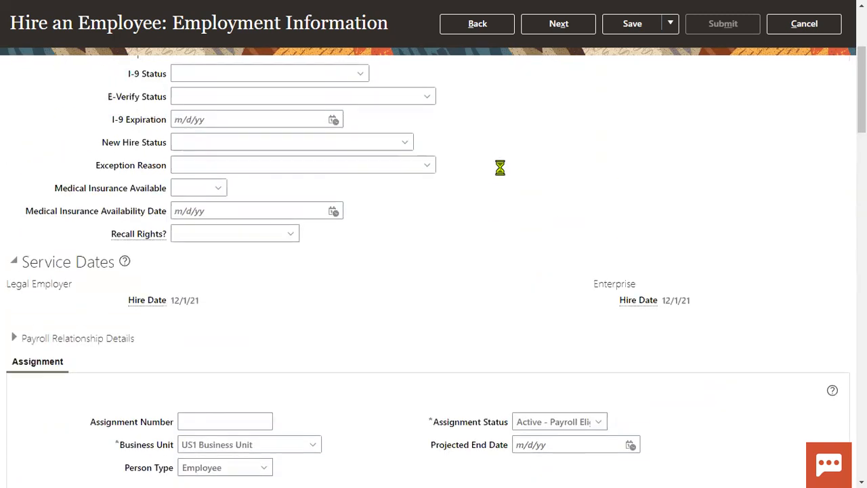
left_click(584, 108)
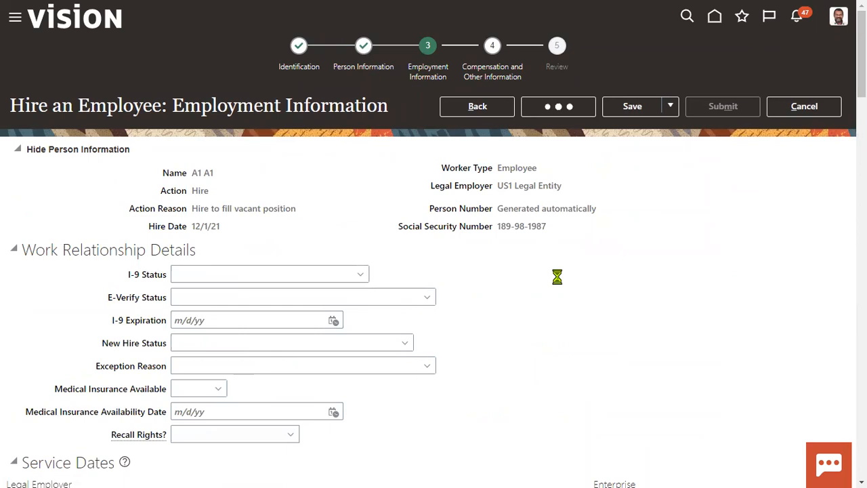
left_click(558, 107)
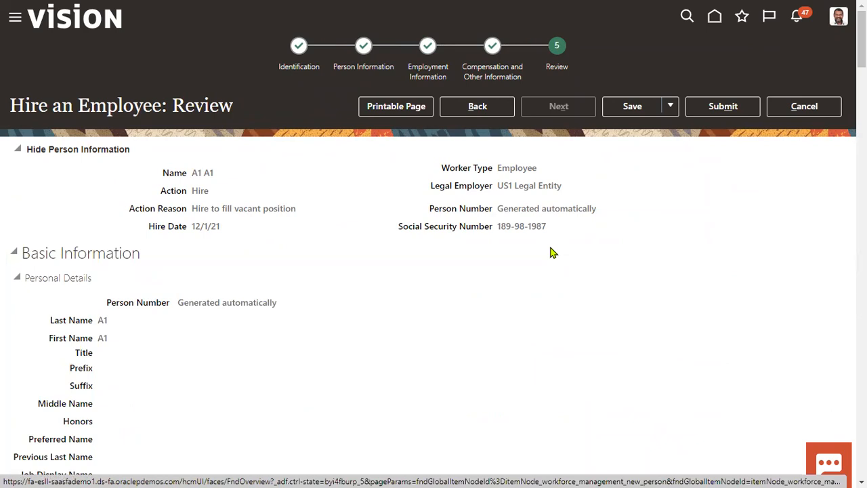
Submit the first hire request, confirm the warning and acknowledge the confirmation
left_click(722, 109)
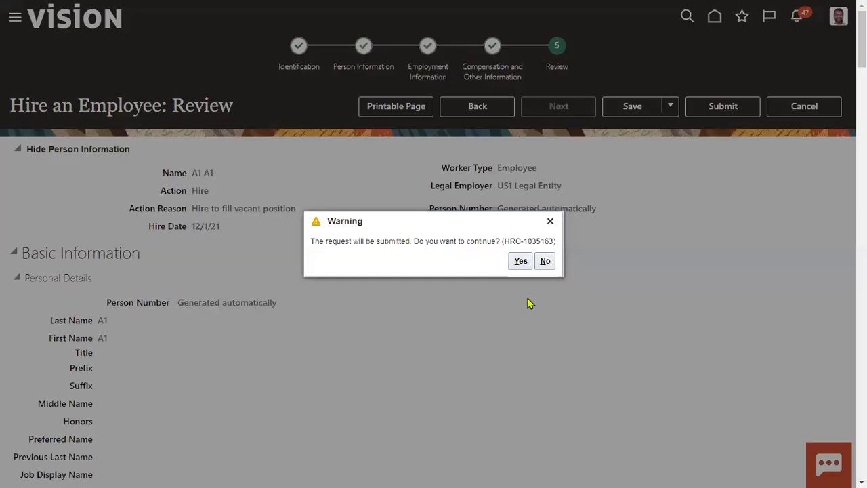
left_click(521, 261)
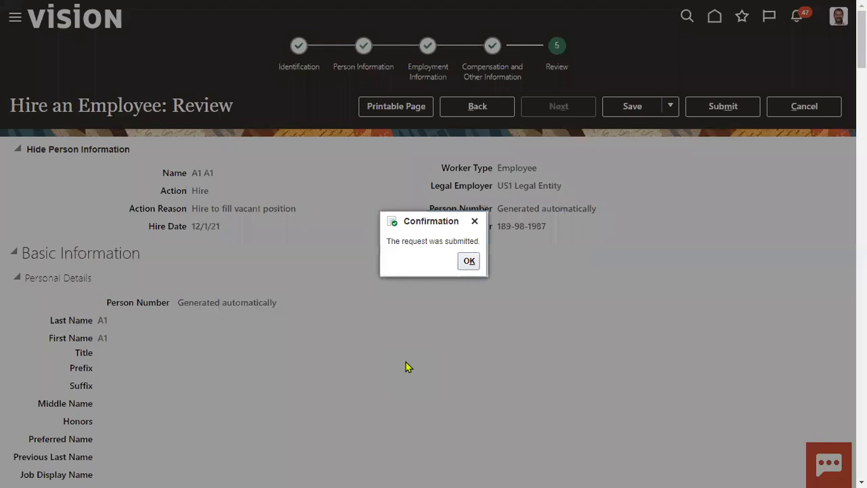
left_click(468, 262)
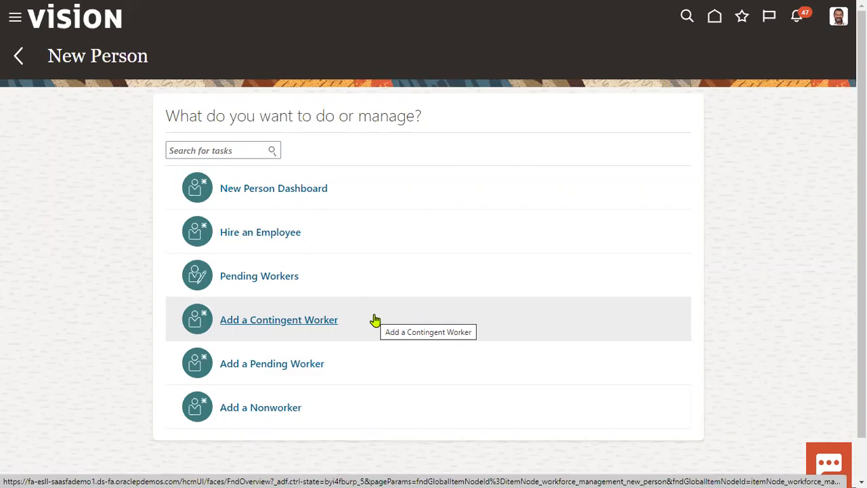
Start a new hire dated 12/15/21, reason Hire to fill vacant position, at US1 Legal Entity
left_click(271, 233)
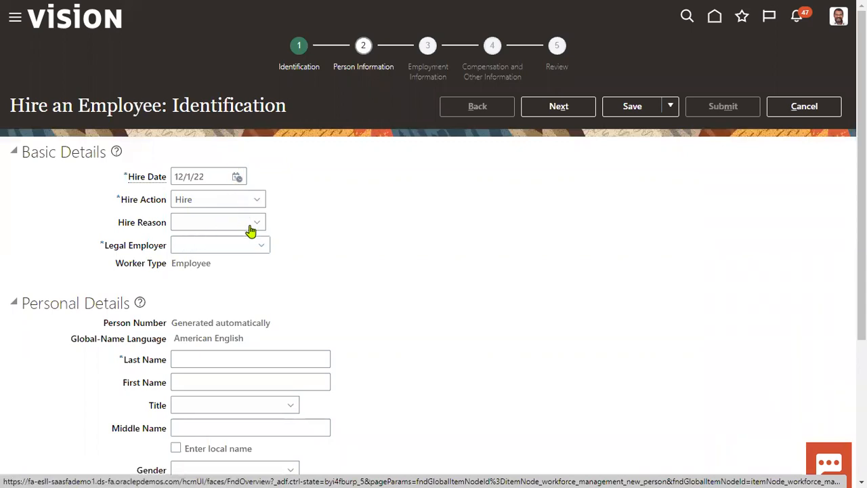
left_click(238, 177)
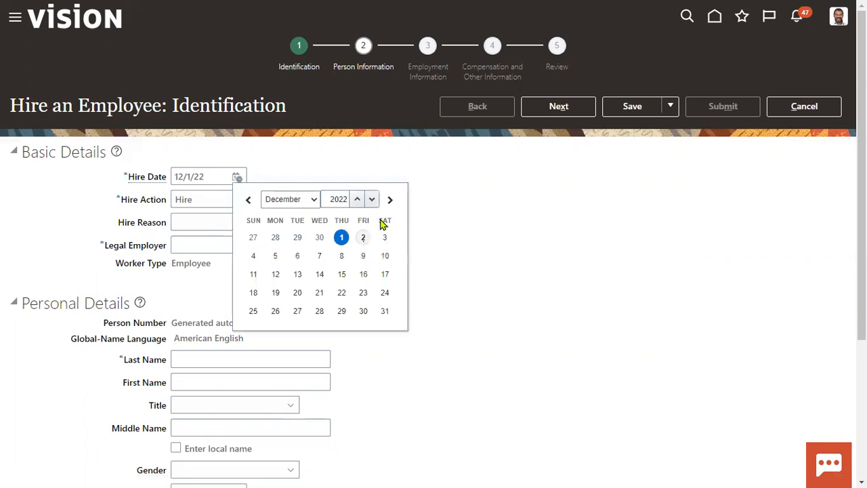
left_click(372, 200)
left_click(319, 274)
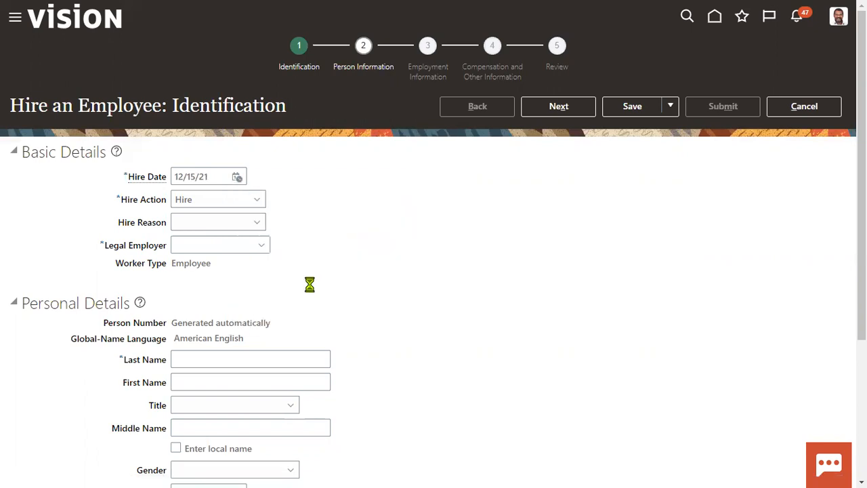
left_click(206, 229)
left_click(214, 229)
left_click(218, 255)
left_click(217, 248)
type("US1")
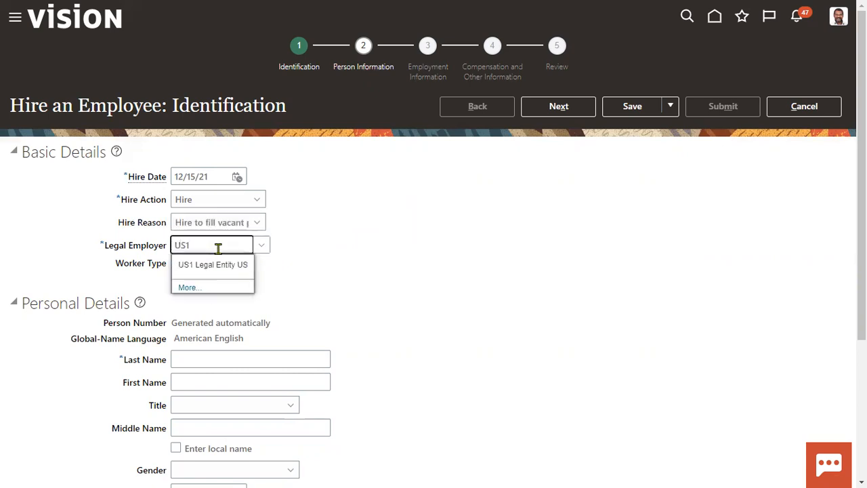
left_click(214, 265)
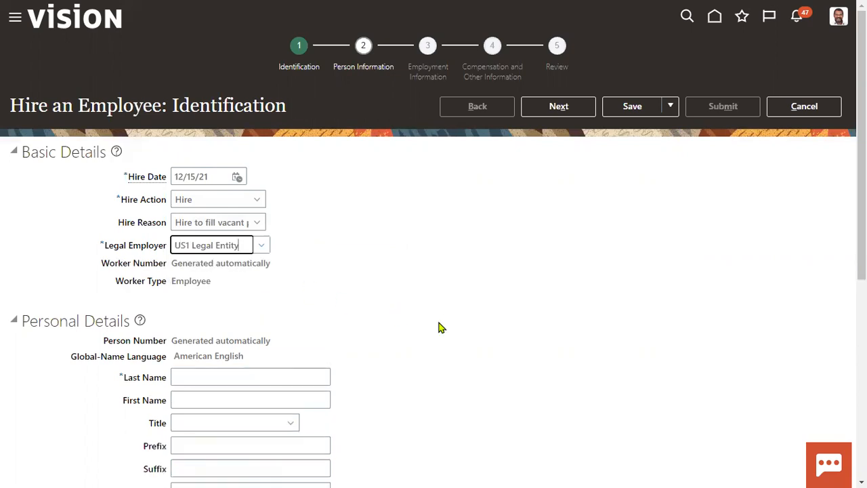
Enter the second hire's last and first name, gender Male and birth date 1/1/77
scroll(438, 328, "down", 1)
left_click(316, 306)
type("A2")
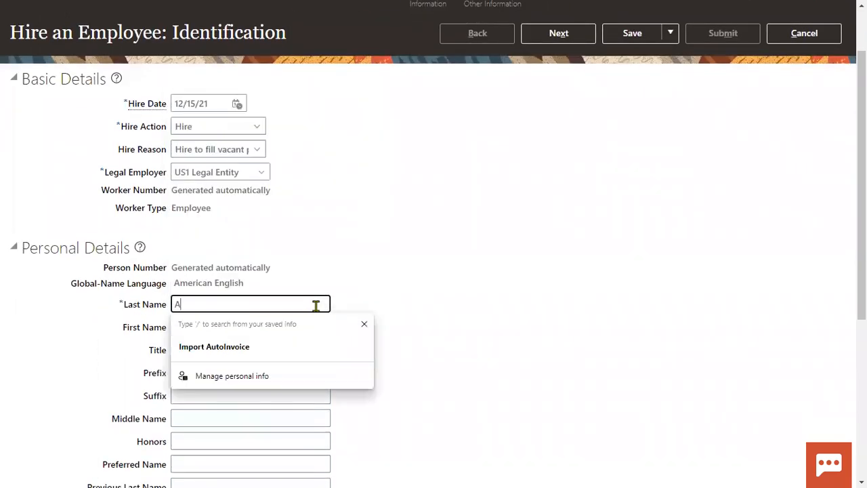
key("Tab")
type("A2")
key("Tab")
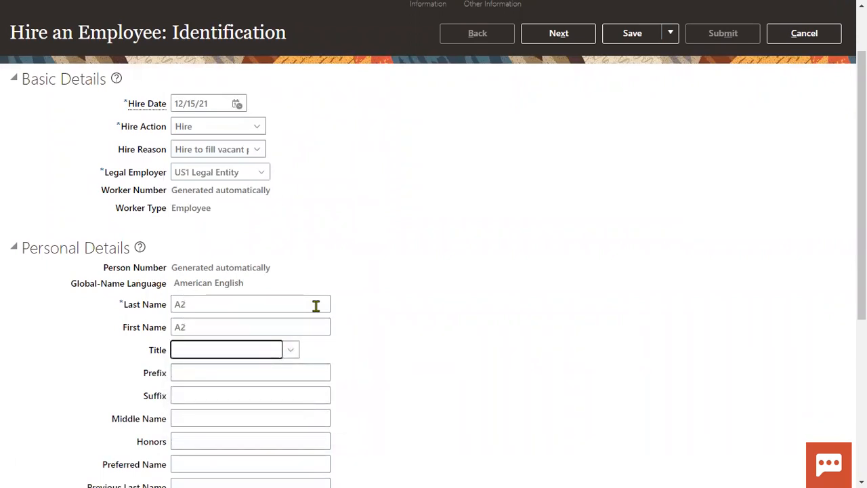
scroll(316, 306, "down", 3)
left_click(251, 333)
left_click(224, 385)
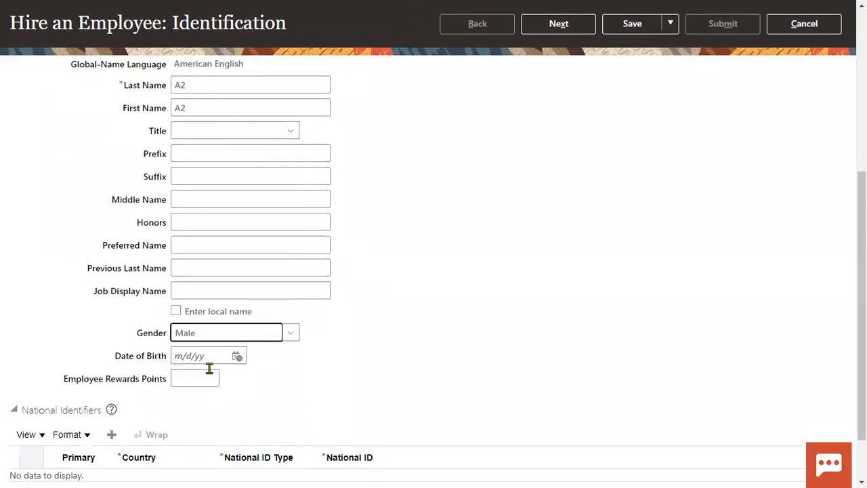
left_click(208, 360)
type("1/1/")
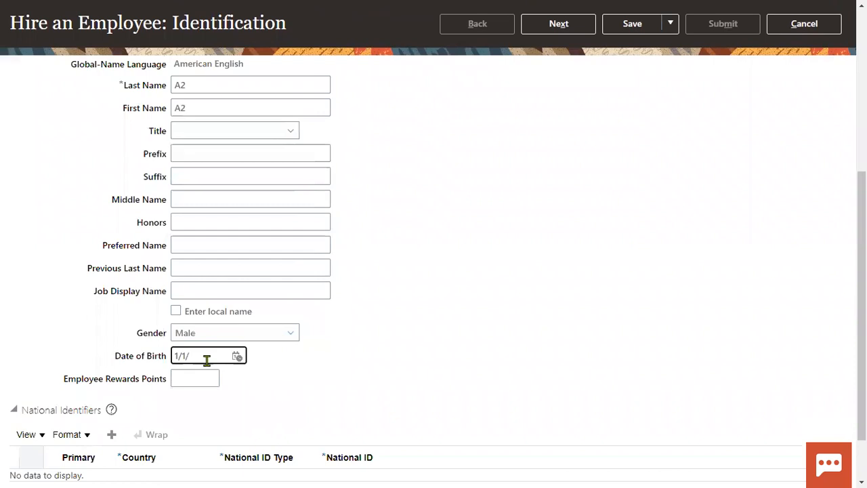
type("77")
key("Tab")
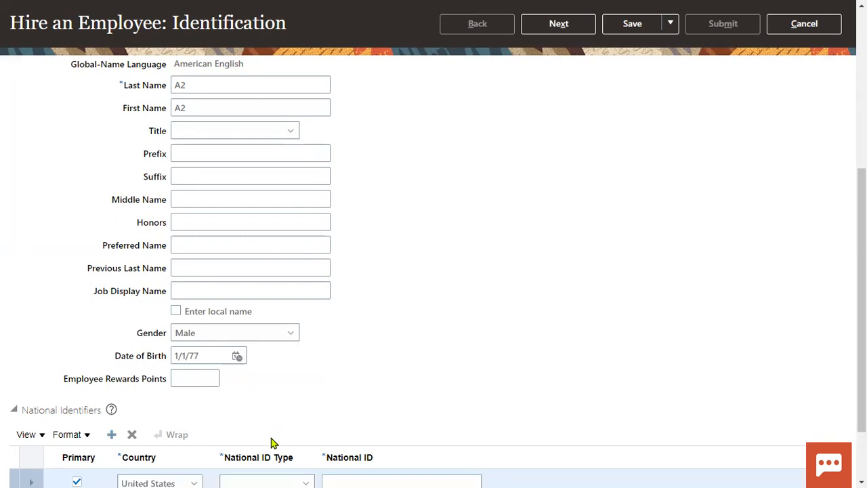
Add a Social Security Number national ID with the employee's number and continue to Person Information
scroll(296, 419, "down", 3)
left_click(269, 403)
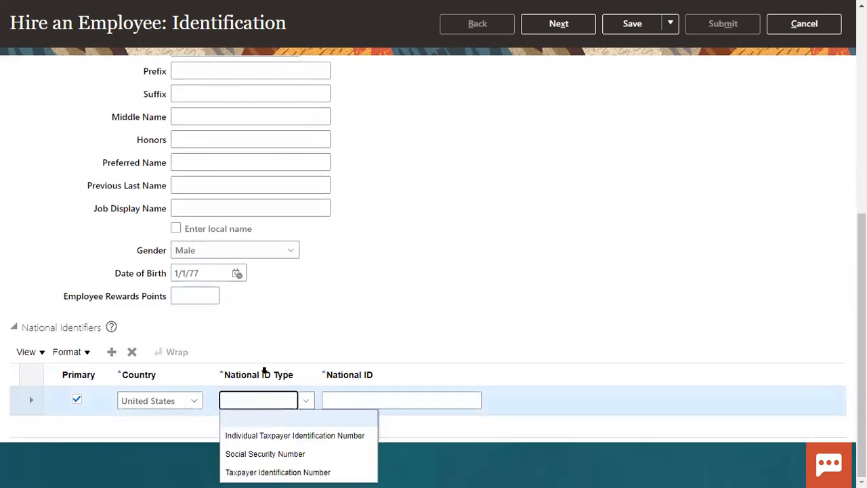
left_click(275, 453)
left_click(358, 405)
type("345-98-6789")
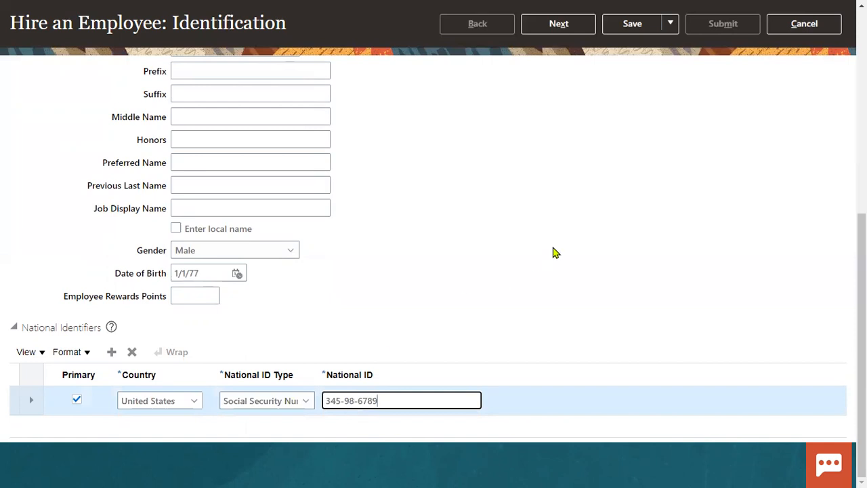
left_click(590, 25)
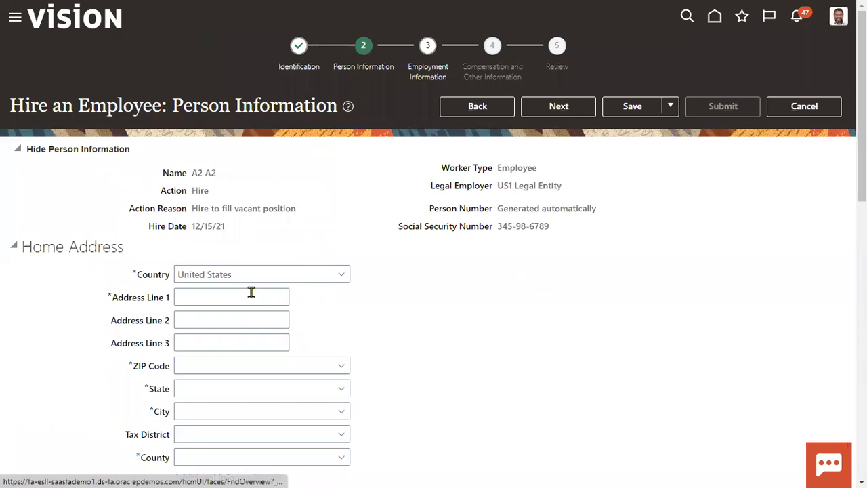
left_click(248, 296)
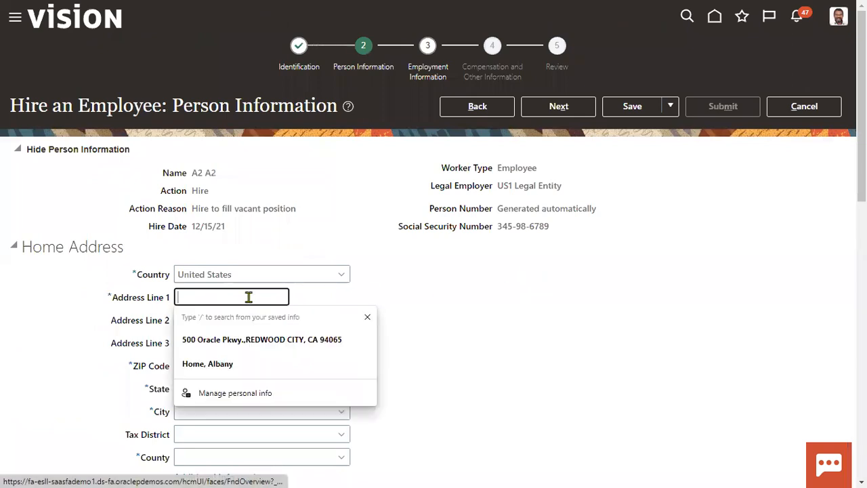
Fill the home address from the saved entry with its ZIP code and continue to Employment Information
left_click(245, 339)
left_click(203, 365)
type("12200")
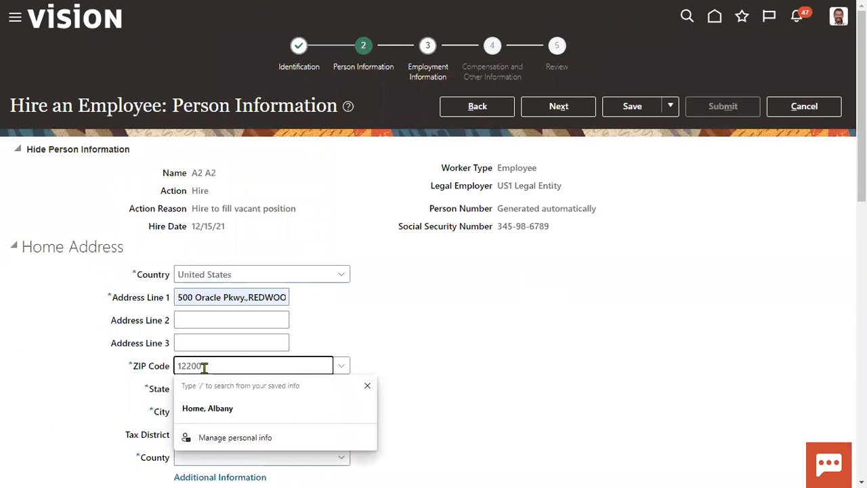
left_click(484, 335)
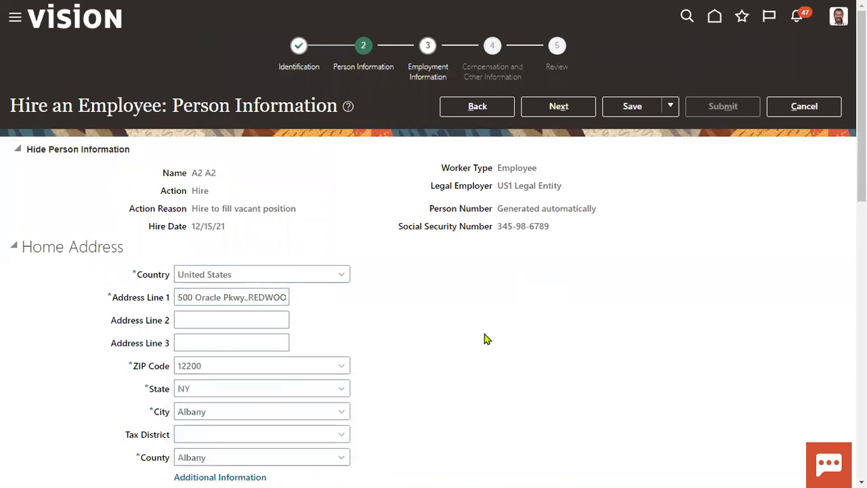
left_click(560, 108)
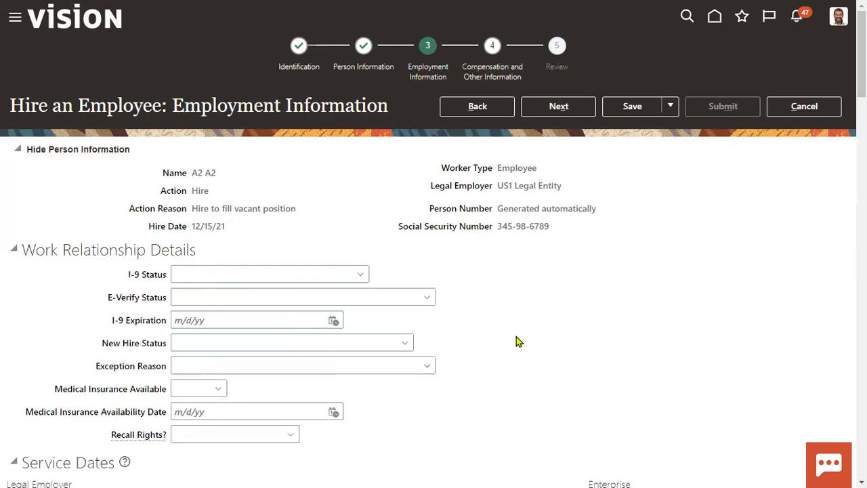
Set business unit US1 Business Unit and job Human Resources Administrator
scroll(516, 341, "down", 5)
left_click(281, 354)
type("US1")
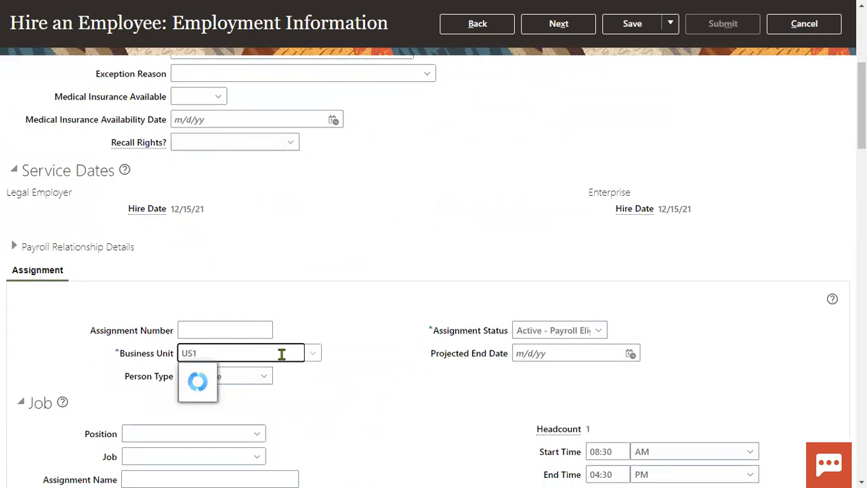
left_click(249, 374)
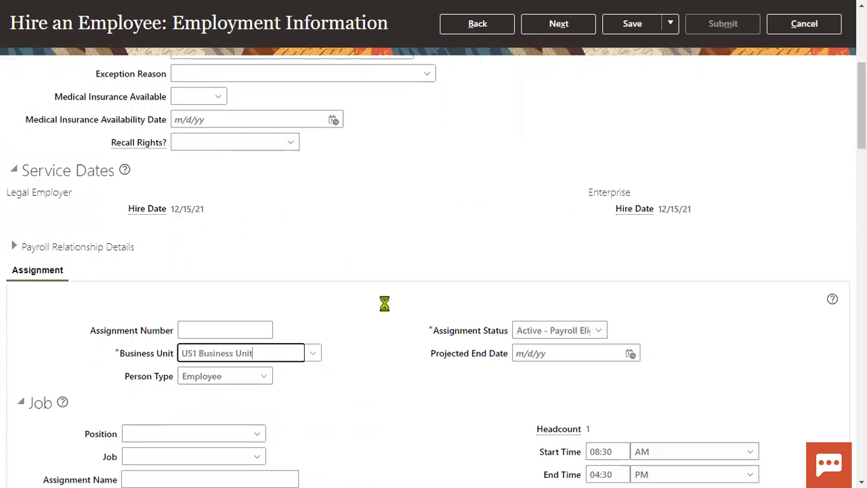
scroll(379, 308, "down", 2)
left_click(199, 309)
type("M")
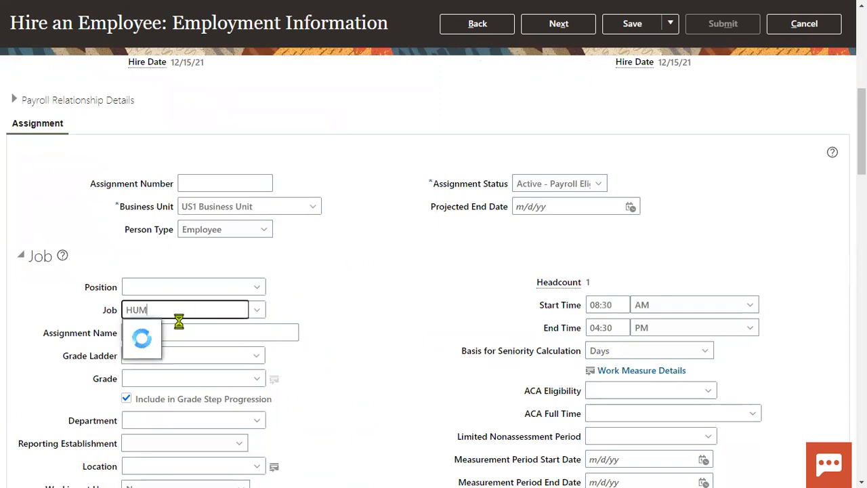
left_click(180, 330)
Set department Human Resources US and location Redwood City, then advance to Compensation
scroll(173, 373, "down", 2)
left_click(172, 279)
type("HUM")
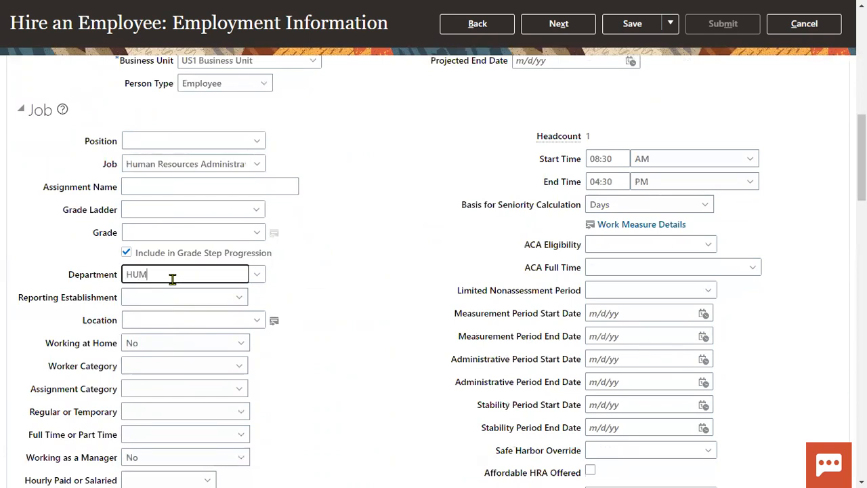
type("A")
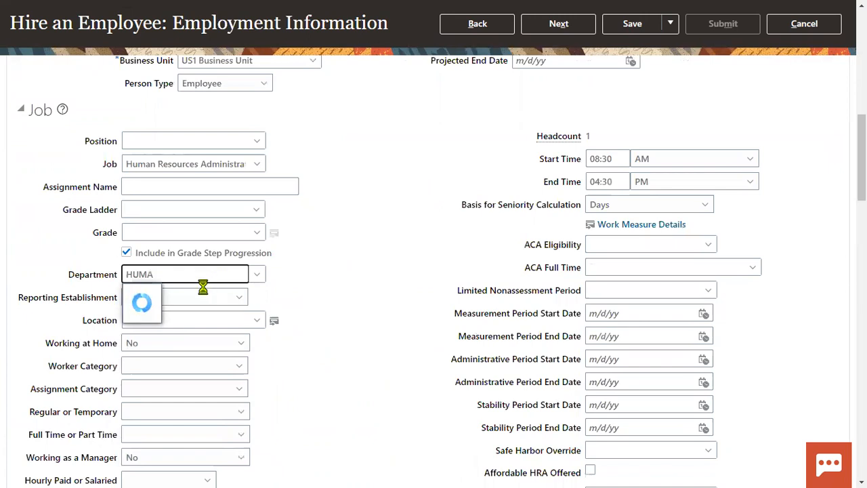
left_click(202, 294)
left_click(166, 319)
type("RED")
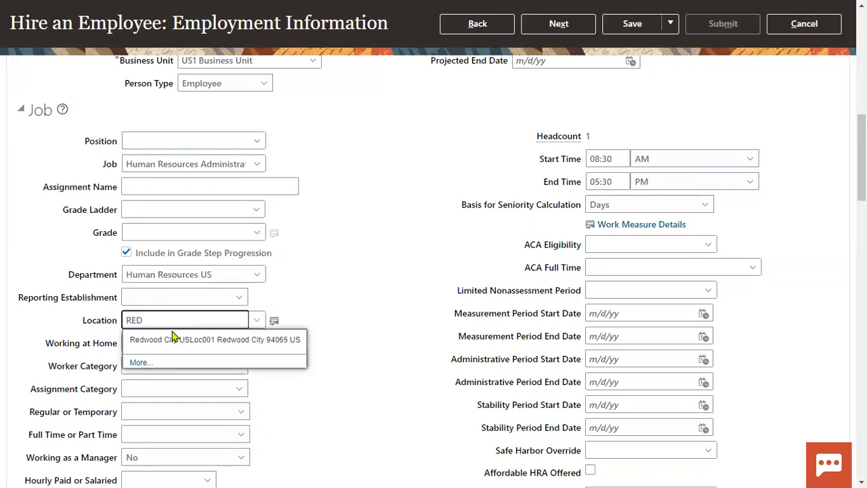
left_click(173, 339)
left_click(587, 31)
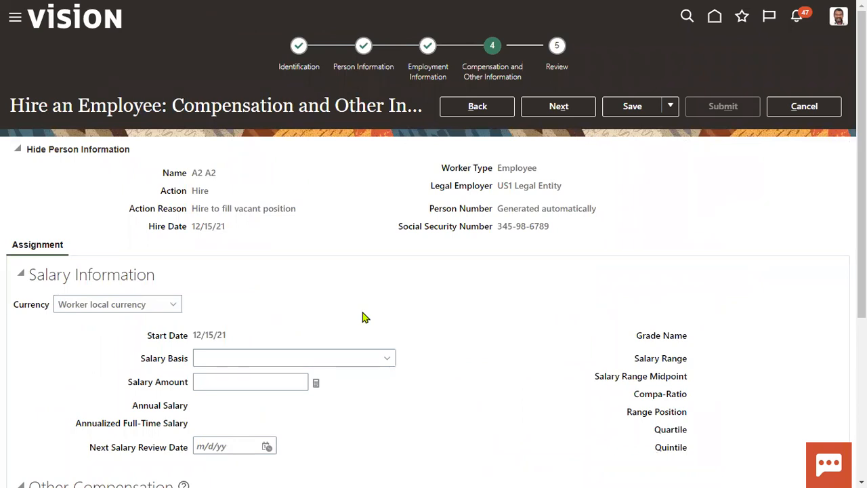
Advance to Review and submit the second hire, confirming the warning and the confirmation
left_click(557, 107)
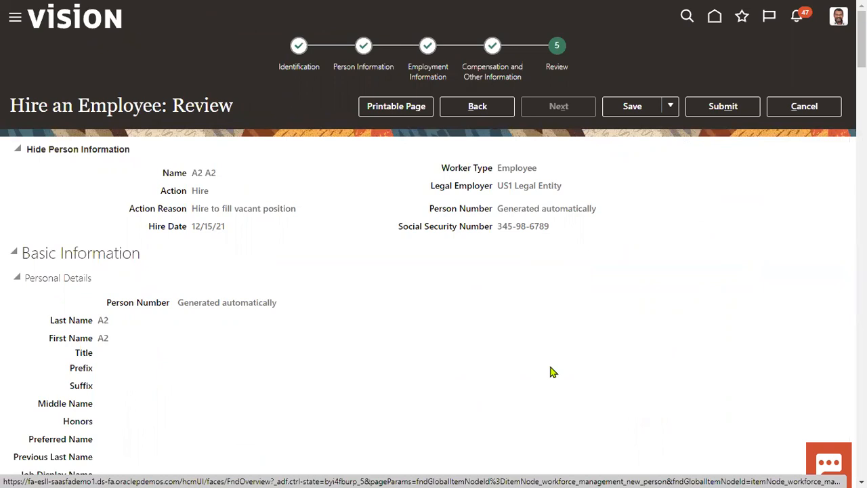
left_click(723, 108)
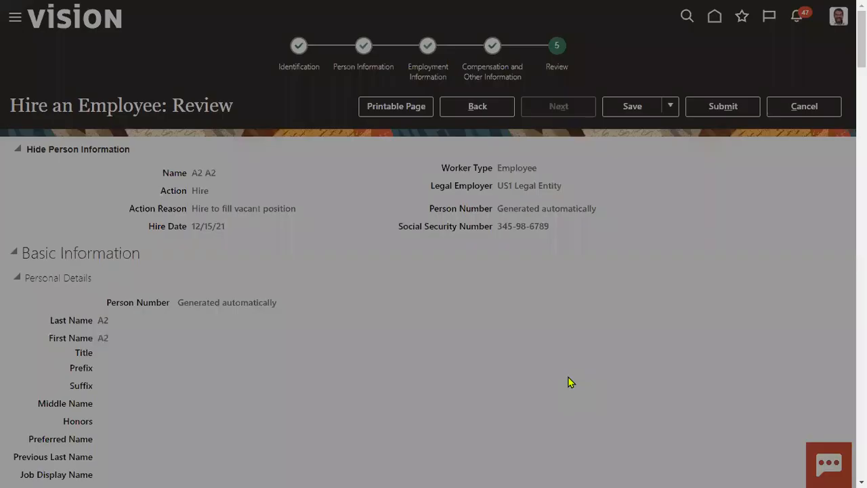
left_click(520, 263)
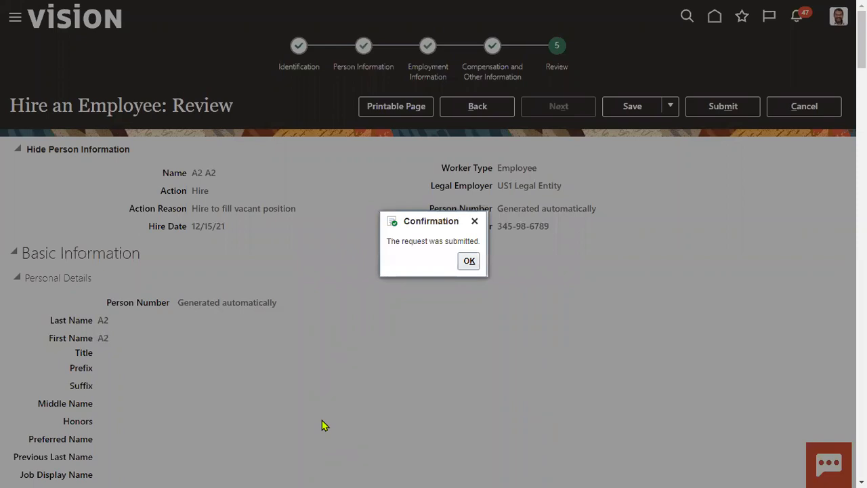
left_click(470, 268)
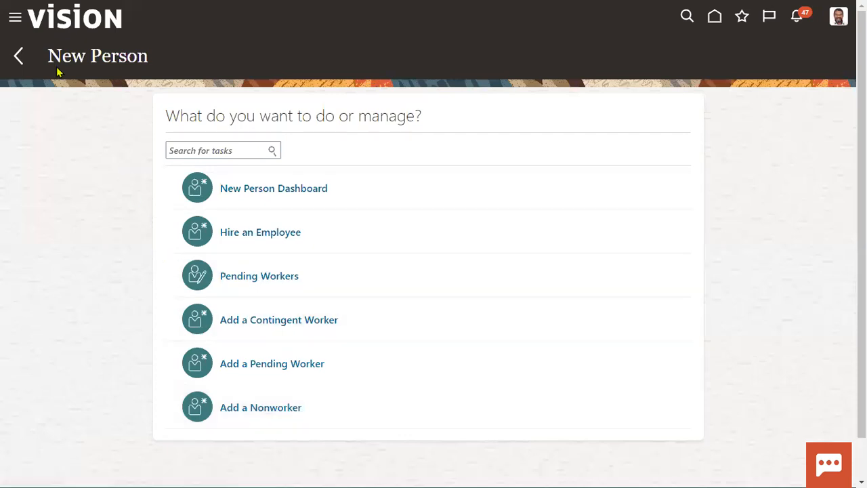
In Person Management, search for the first new hire by name and select the result
left_click(17, 21)
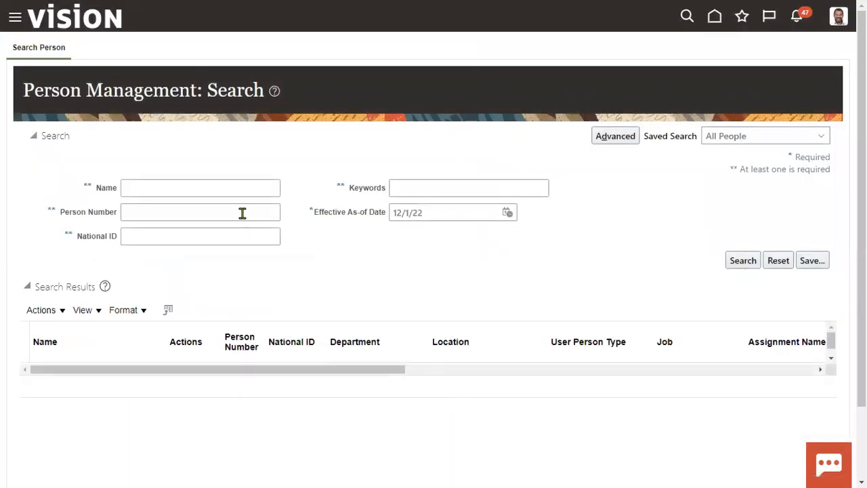
left_click(242, 185)
type("A1")
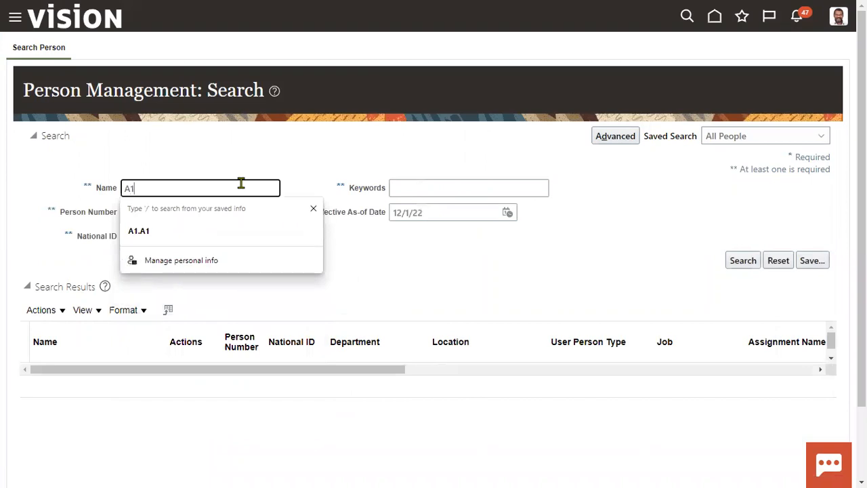
left_click(233, 229)
left_click(740, 260)
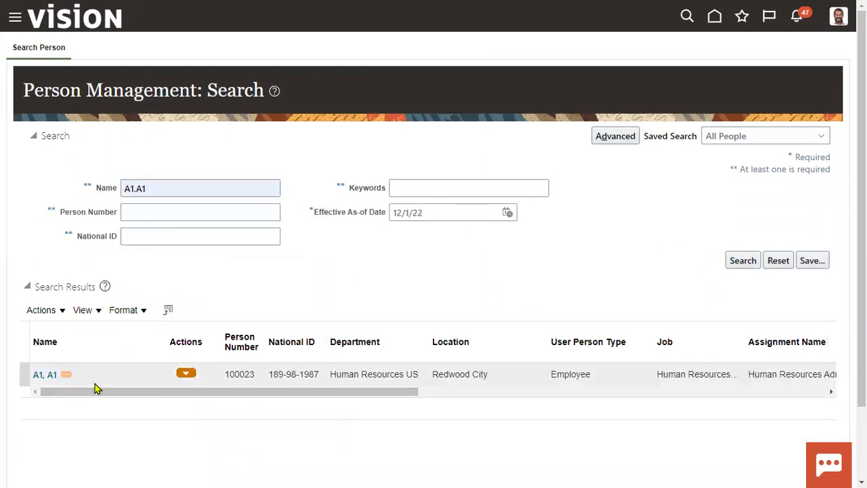
left_click(433, 376)
Search for the second new hire and highlight their Redwood City location in the result
left_click(184, 188)
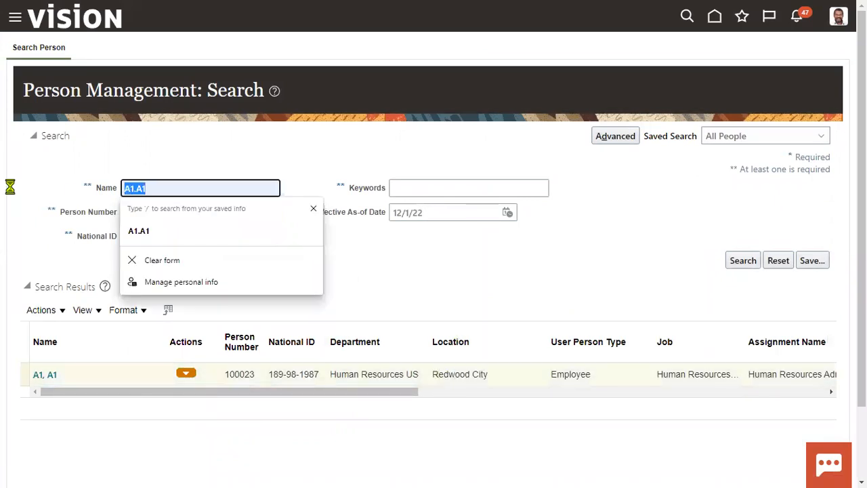
type("A2.A2")
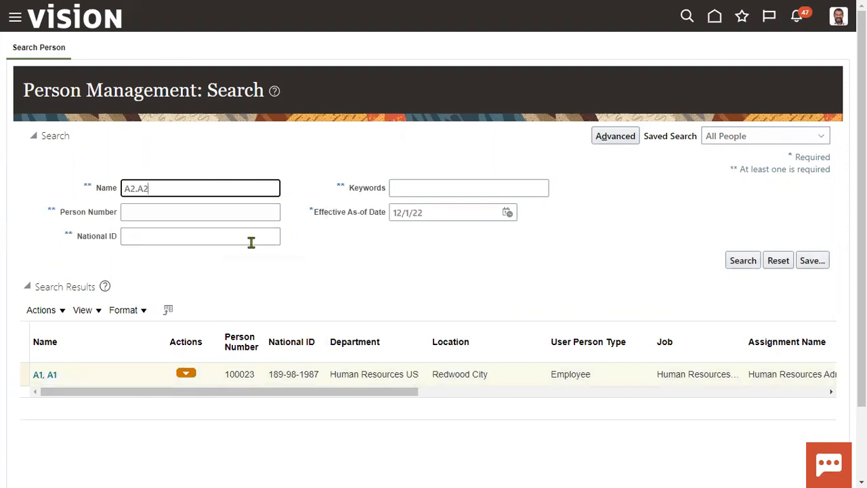
left_click(743, 265)
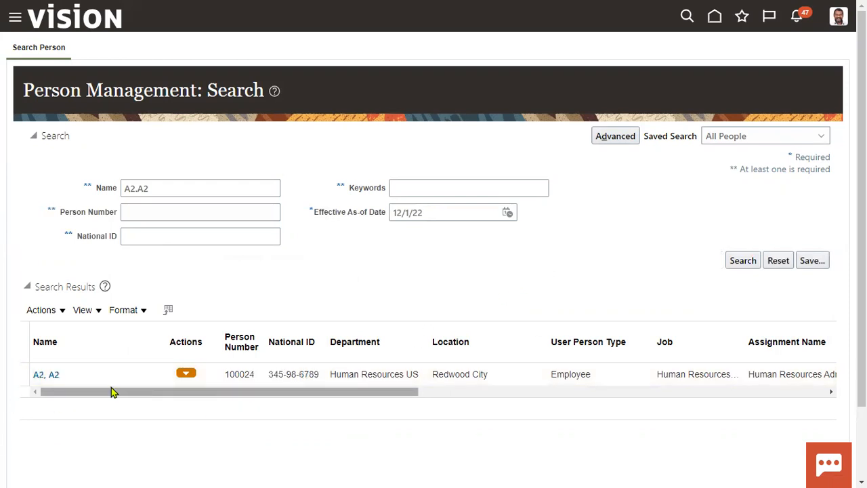
left_click(437, 372)
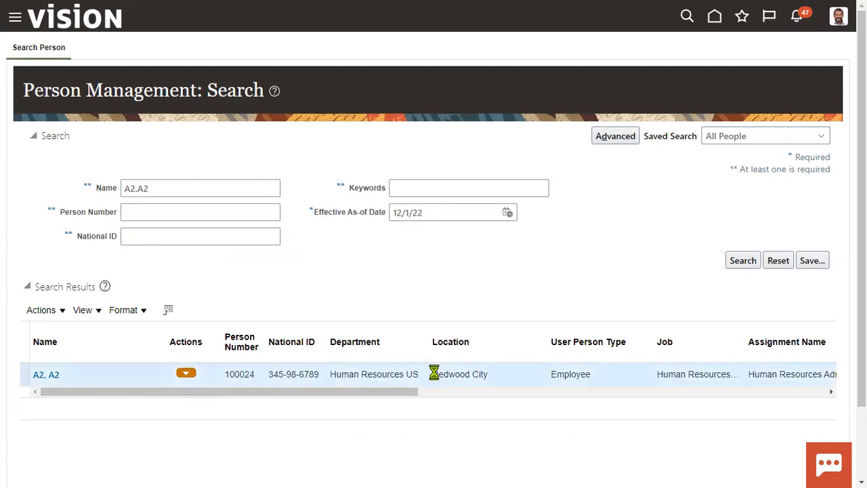
left_click_drag(434, 374, 511, 379)
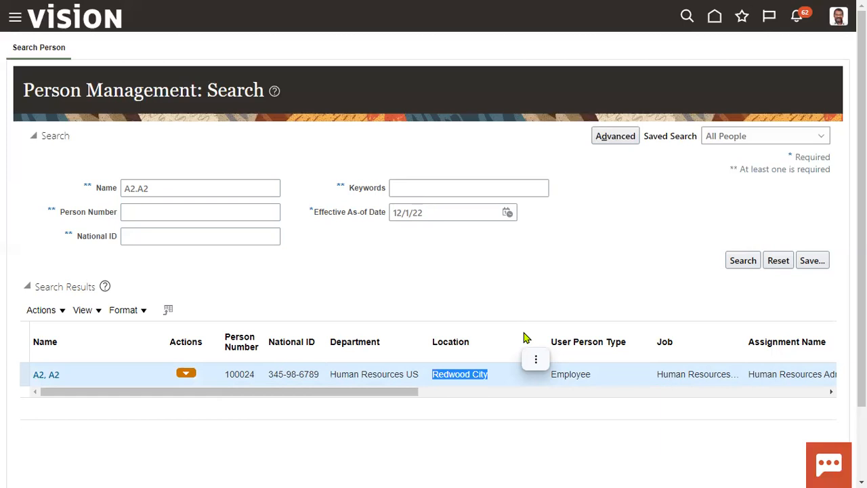
Open the Mass Updates work area under My Client Groups in the Navigator
left_click(15, 20)
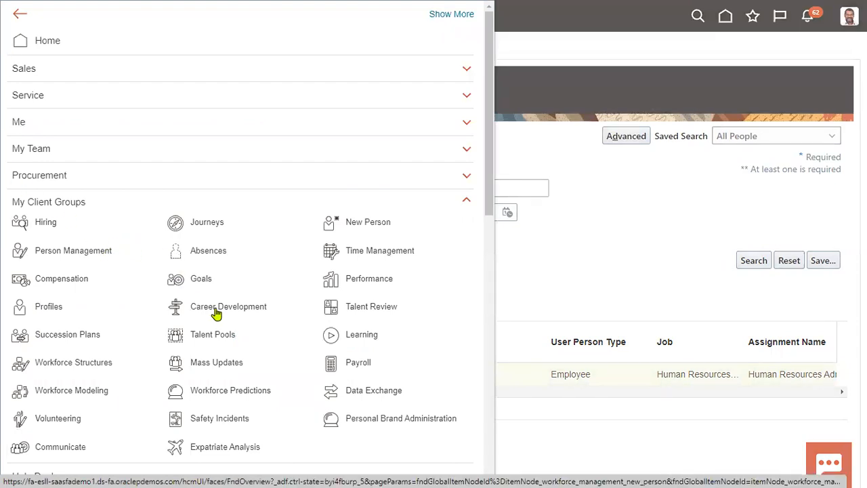
left_click(218, 364)
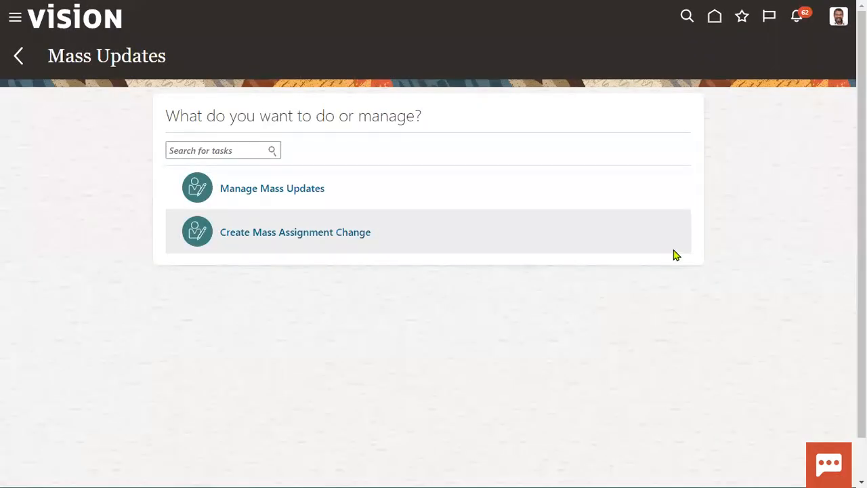
Create a new mass assignment change with name and description 'SONY Mass Assignment change'
left_click(283, 237)
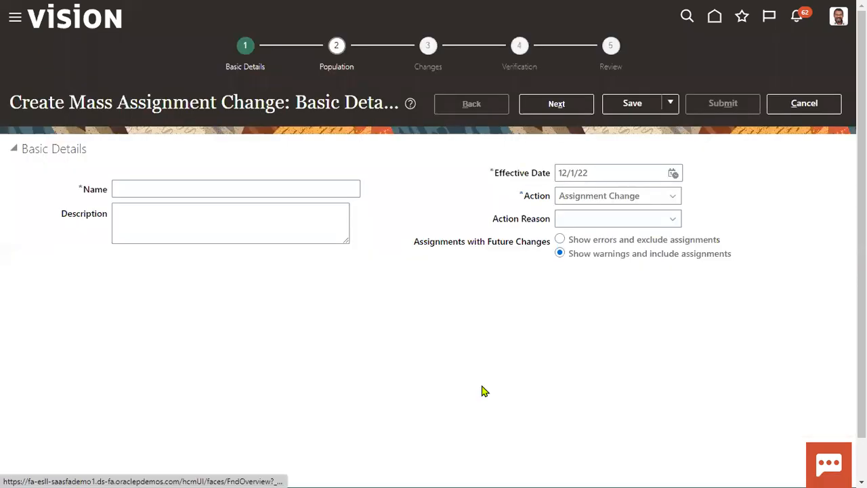
left_click(304, 189)
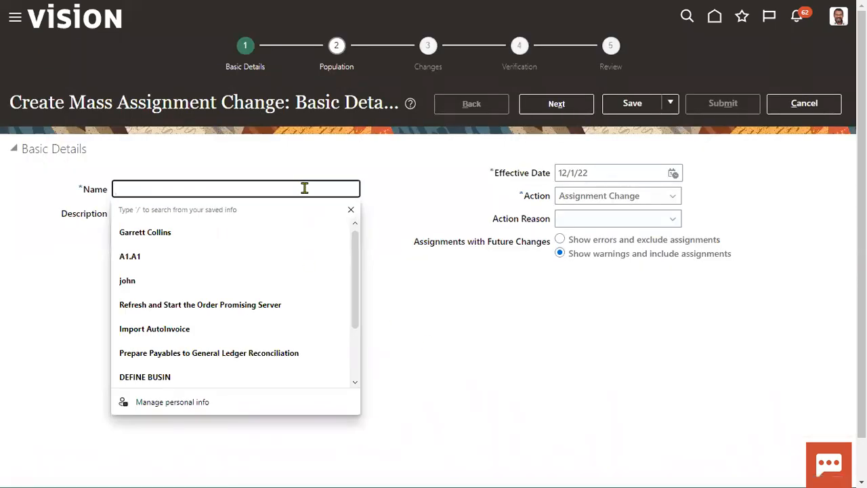
type("SONY <as")
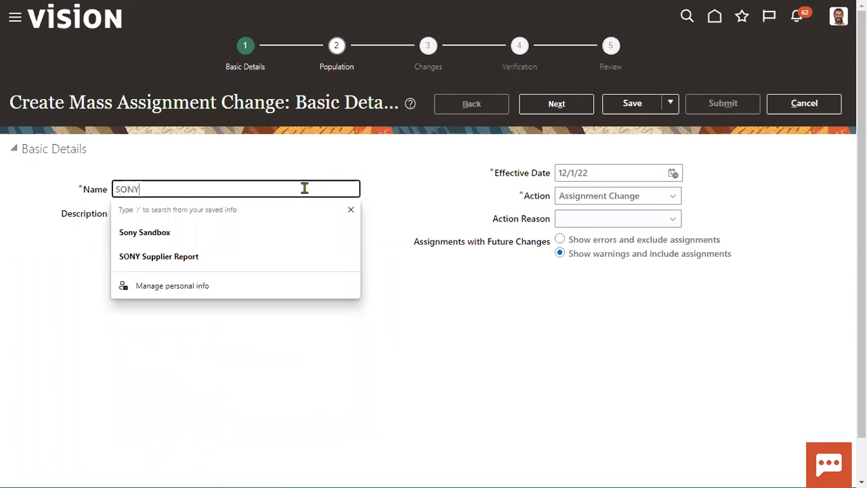
key("BackSpace")
key("BackSpace")
key("BackSpace")
type("Mass Assi")
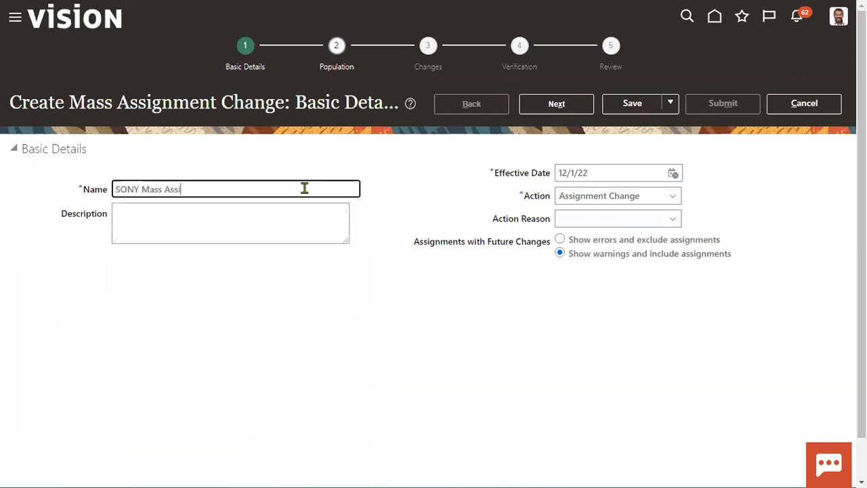
type("gnment change")
key("ctrl+a")
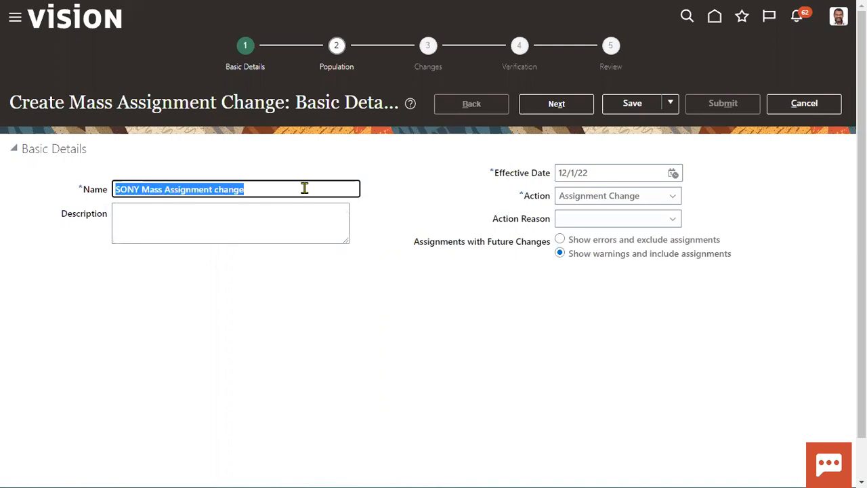
key("ctrl+c")
key("Tab")
key("ctrl+v")
left_click(667, 198)
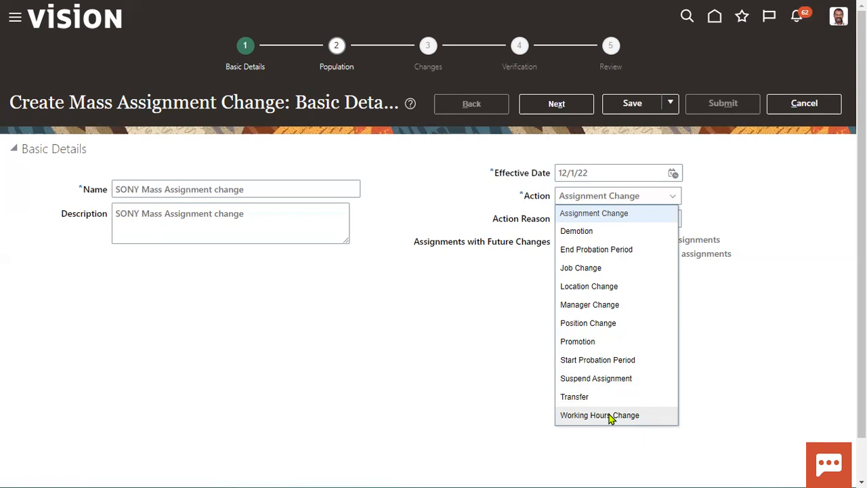
Set action Location Change, reason Relocation, and exclude assignments with future changes, then continue
left_click(641, 291)
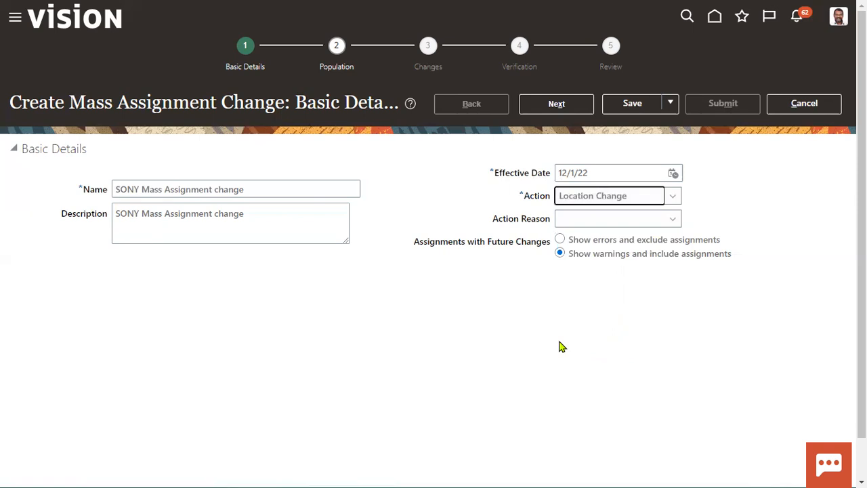
left_click(655, 220)
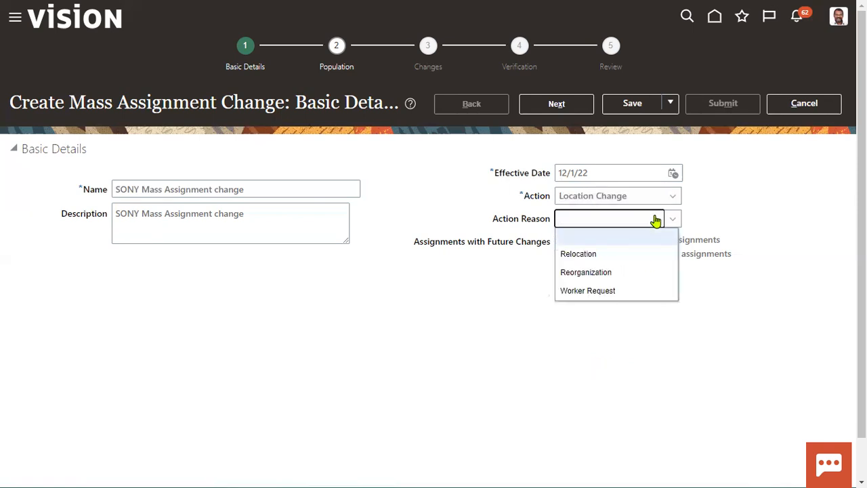
left_click(626, 258)
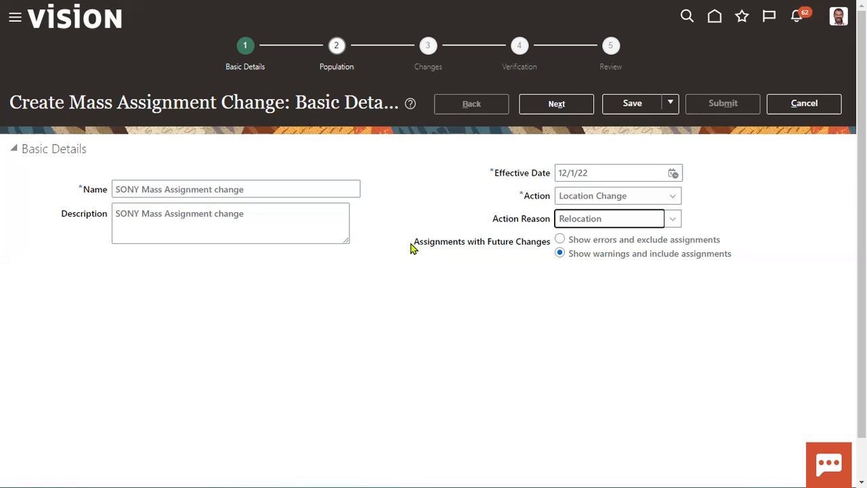
double_click(424, 246)
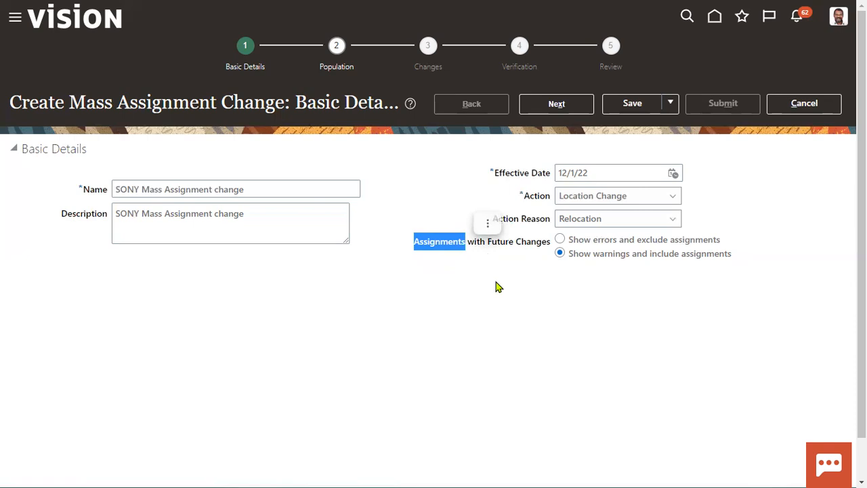
left_click(561, 239)
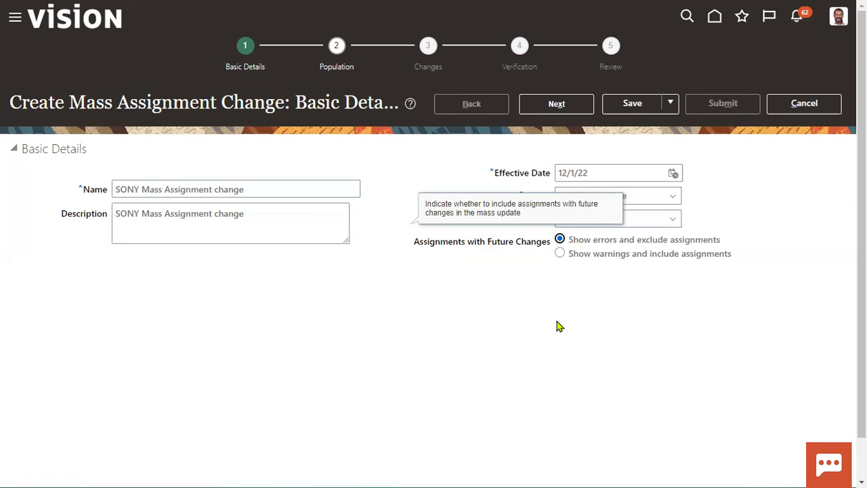
left_click(550, 104)
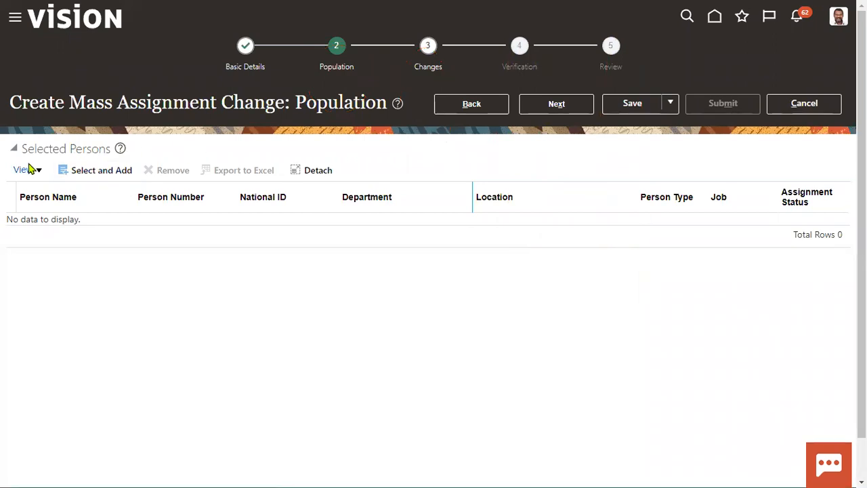
Open the Select and Add person search on the Population step
left_click_drag(22, 149, 99, 150)
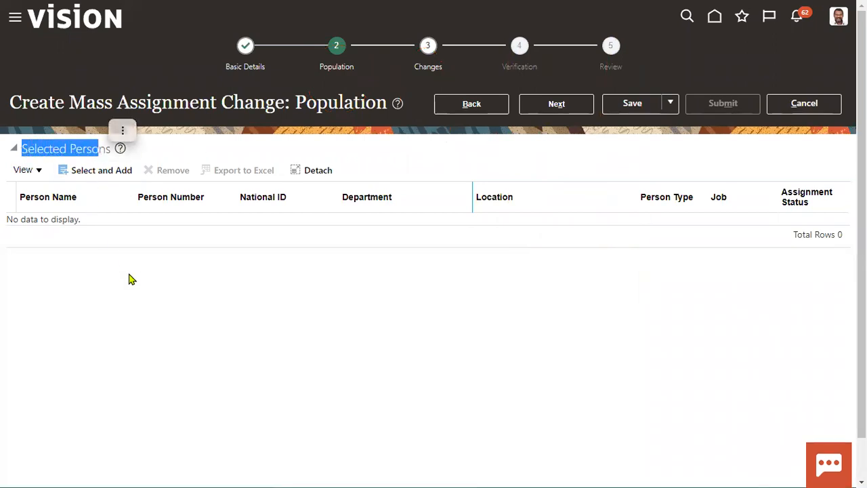
left_click(103, 171)
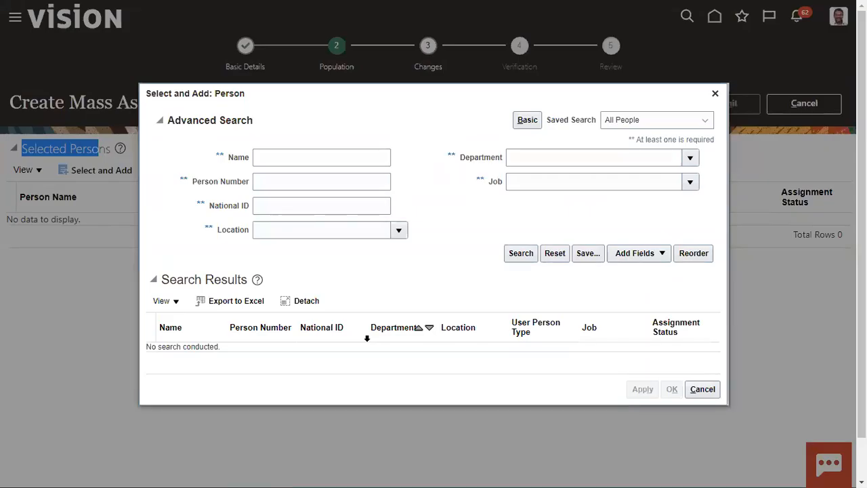
Search for the first employee by name and add them to the population
left_click(361, 159)
type("A")
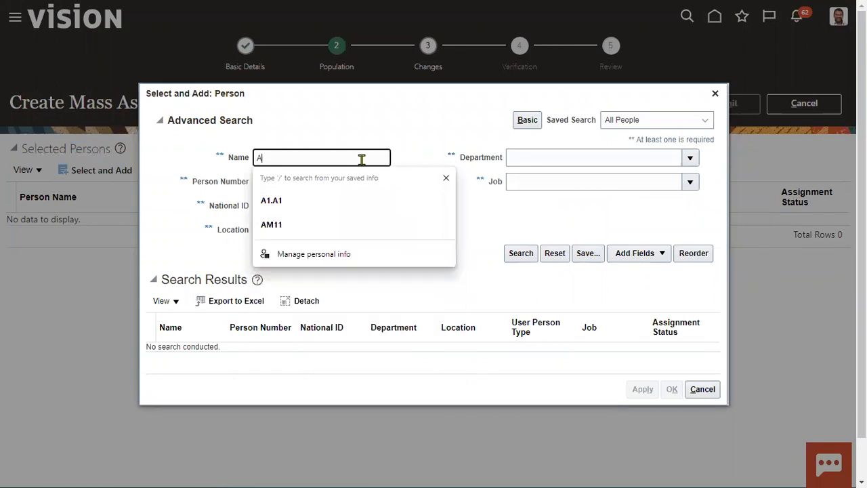
type("1")
left_click(349, 202)
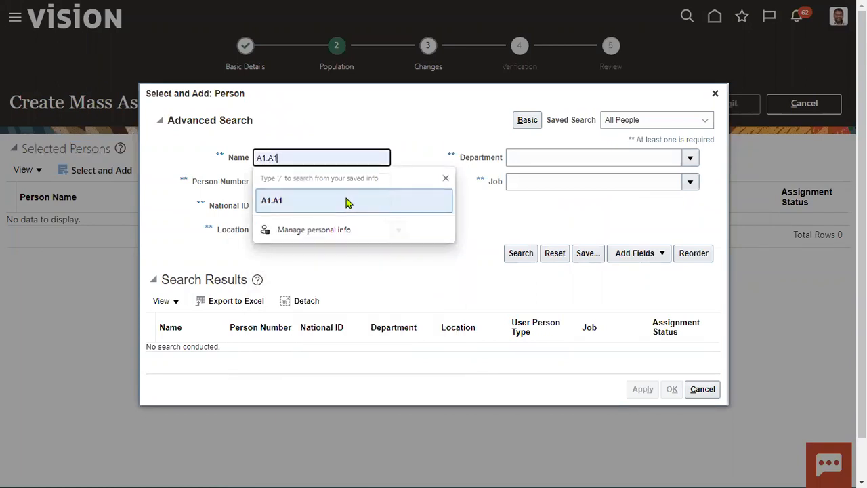
left_click(523, 261)
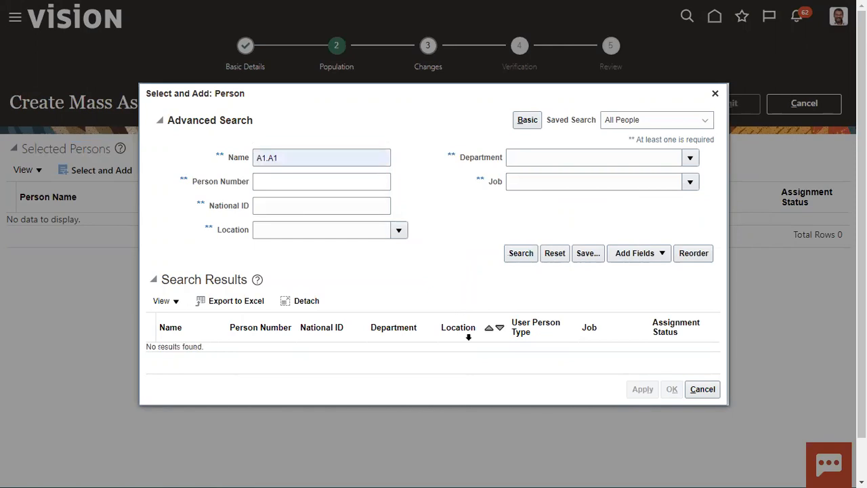
left_click(518, 255)
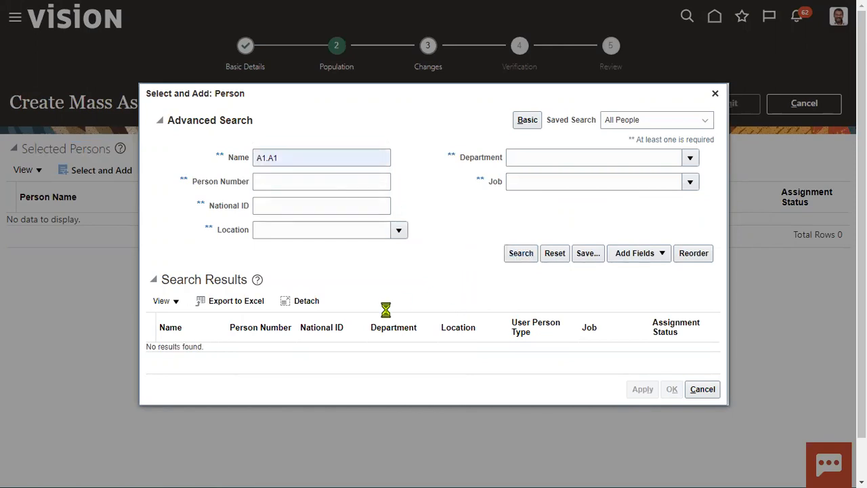
left_click(305, 157)
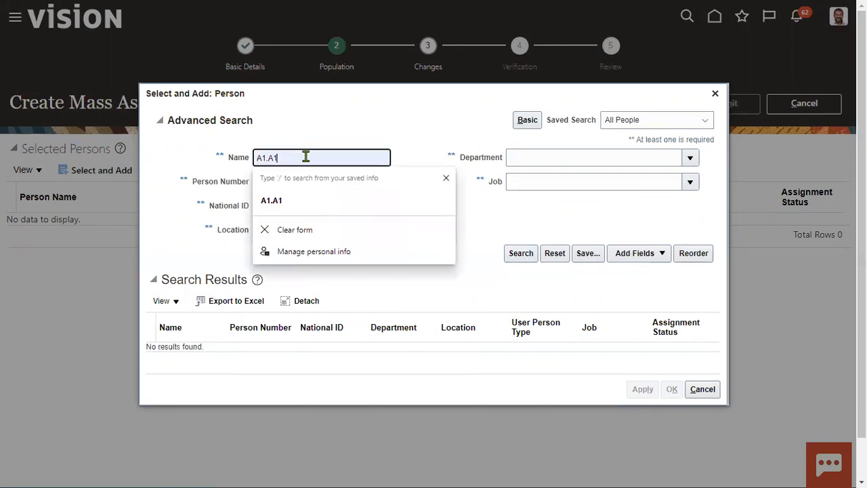
left_click(302, 198)
left_click(522, 255)
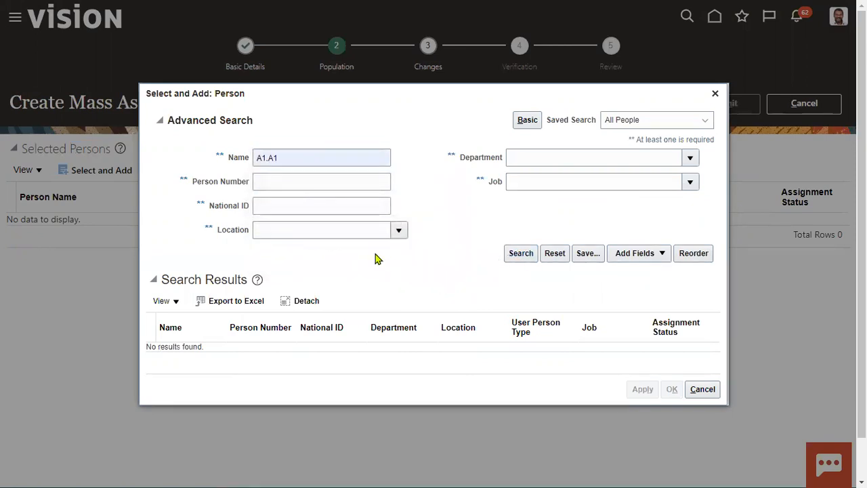
double_click(290, 158)
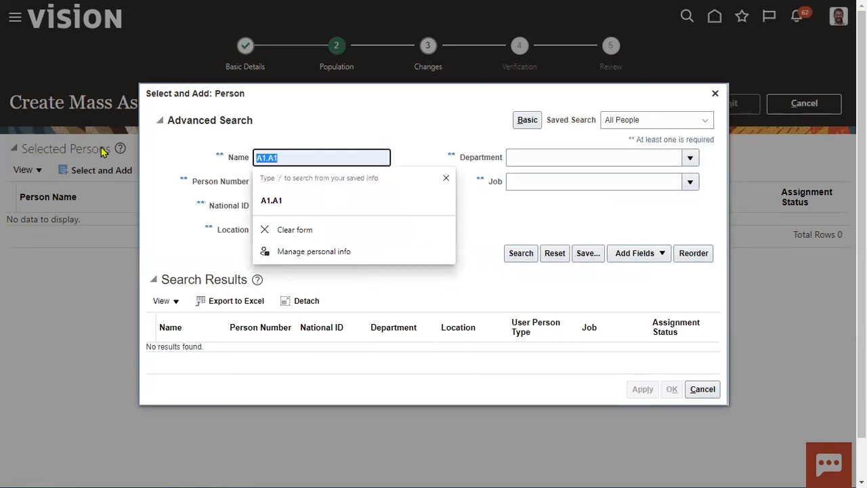
type("A1")
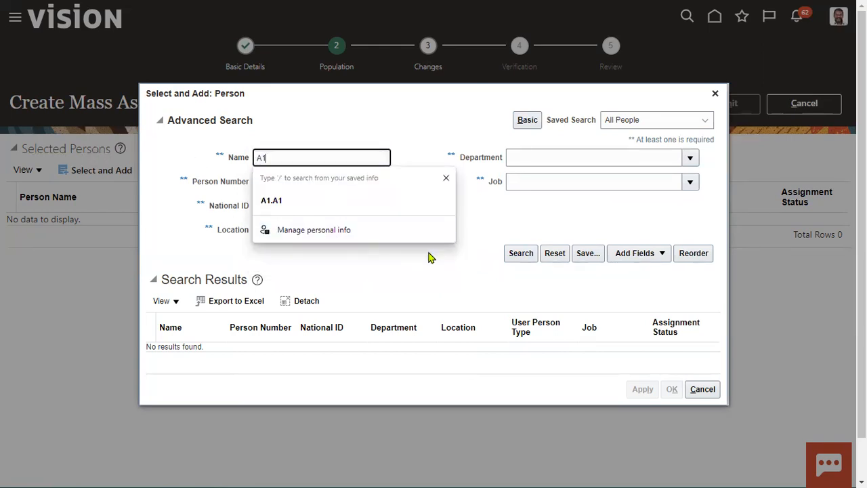
left_click(516, 254)
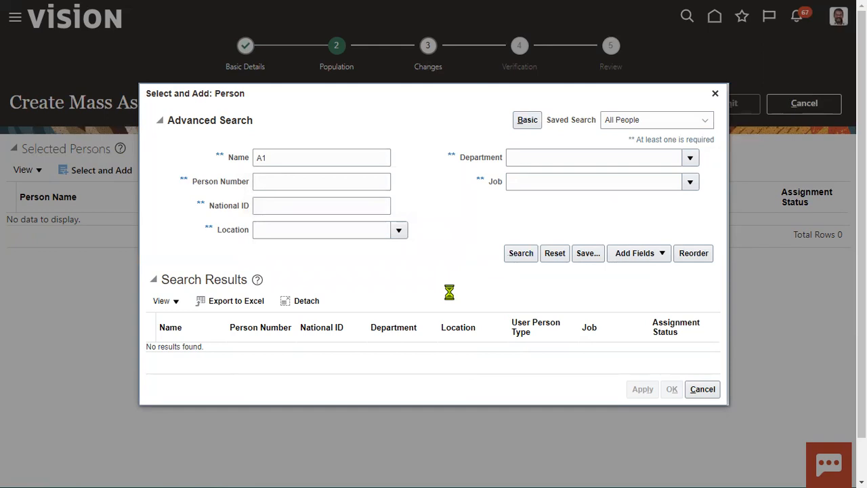
left_click(374, 357)
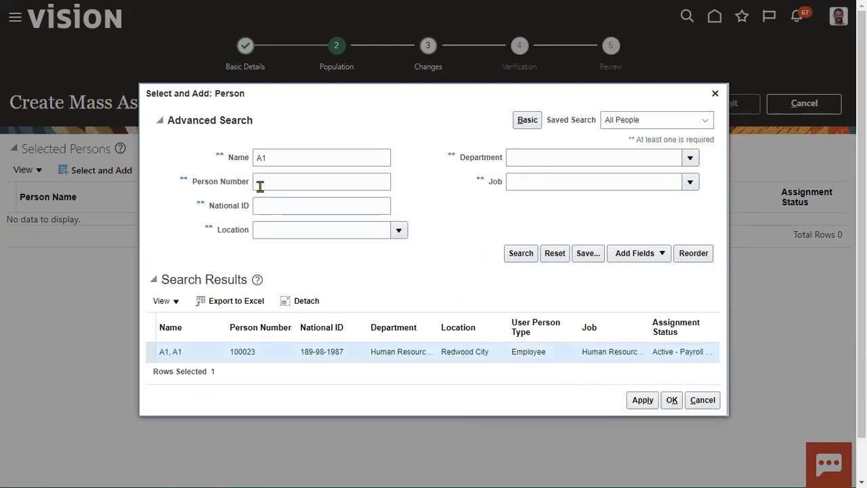
left_click(645, 403)
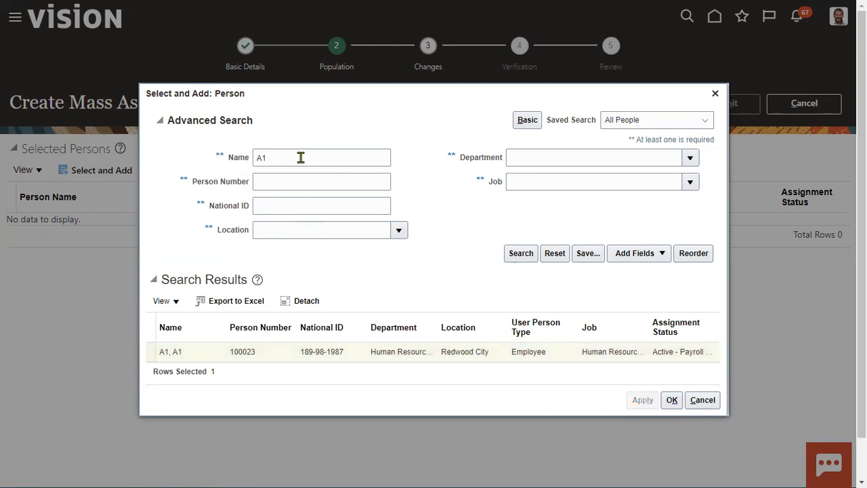
Search for and add the second employee, then confirm the two-person selection
double_click(300, 157)
type("A2")
left_click(522, 259)
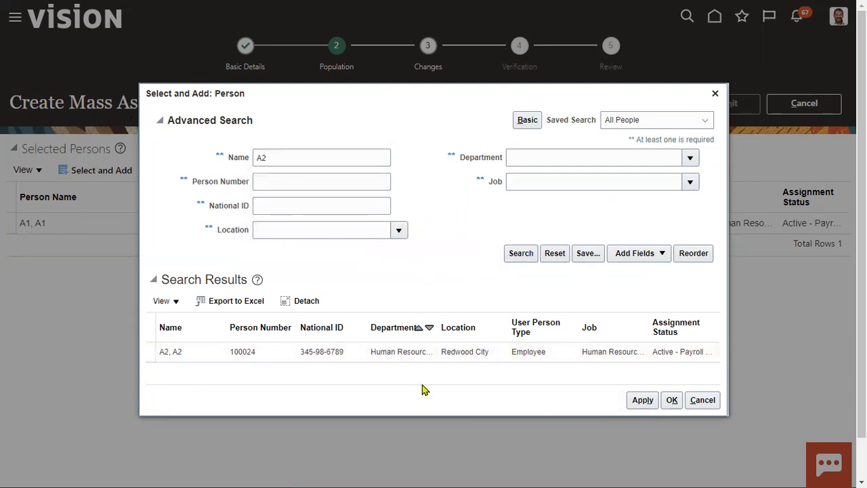
left_click(326, 353)
left_click(641, 400)
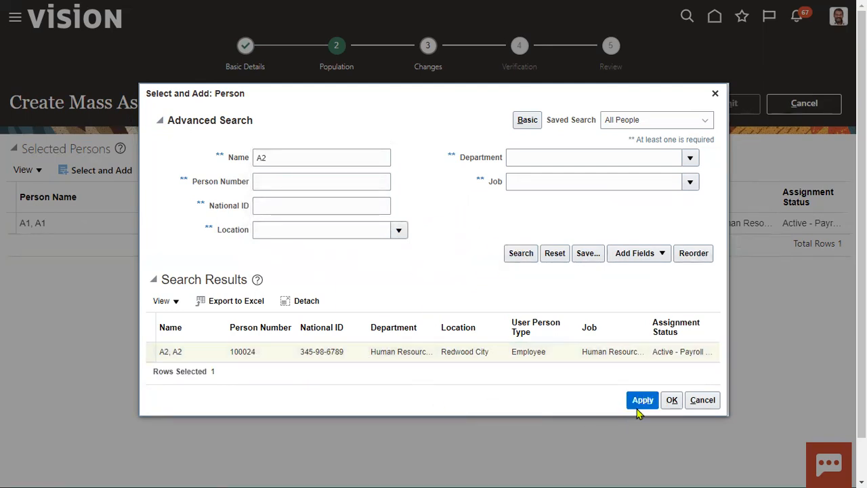
left_click(672, 401)
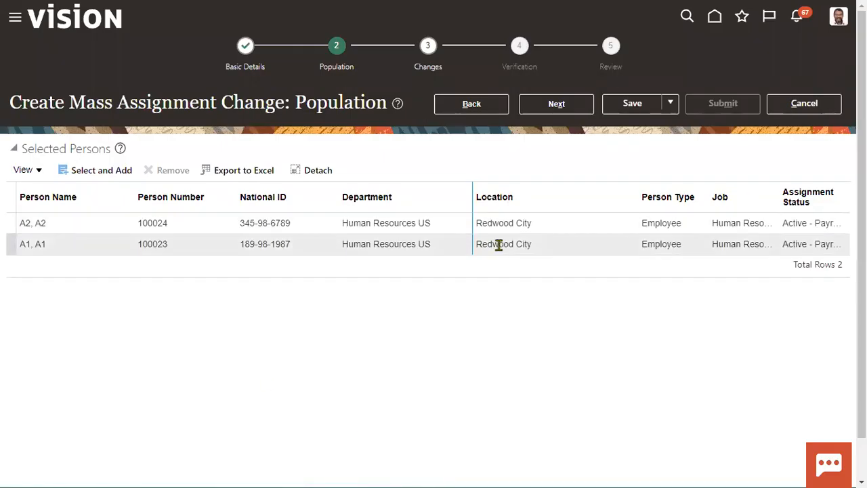
Advance to the Changes step and review its Assignment, Job, Location and Manager sections
left_click(546, 105)
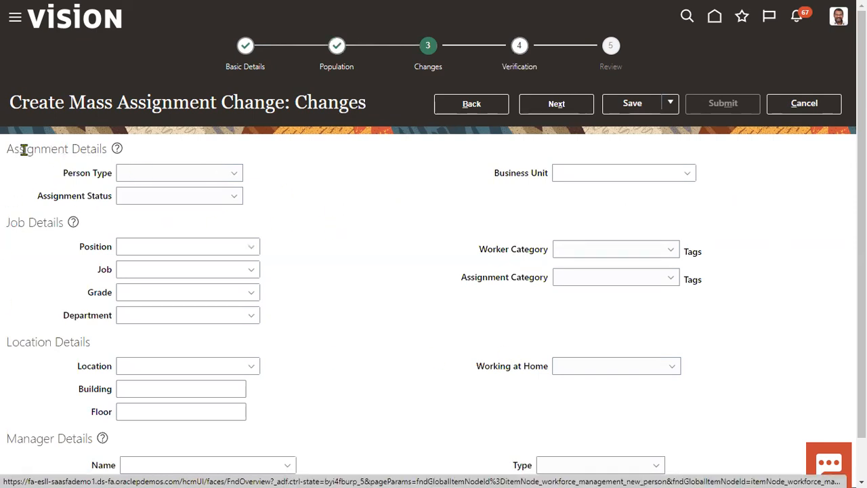
left_click_drag(10, 148, 98, 148)
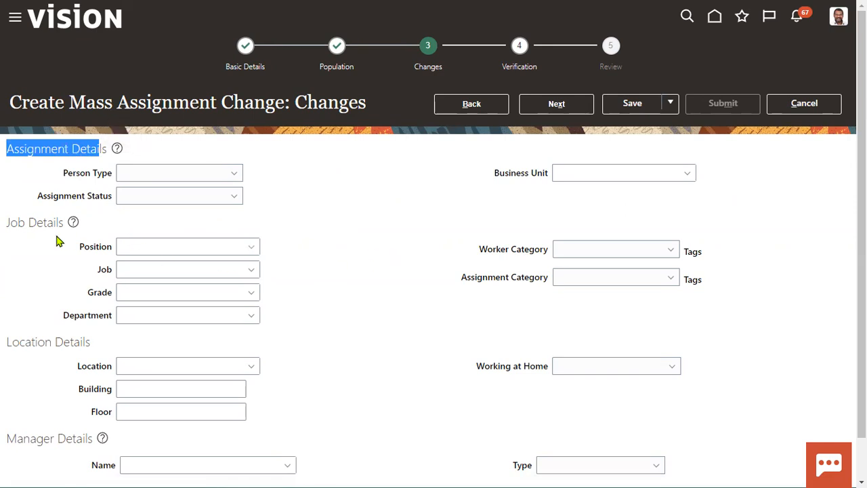
left_click_drag(10, 218, 25, 221)
scroll(38, 282, "down", 2)
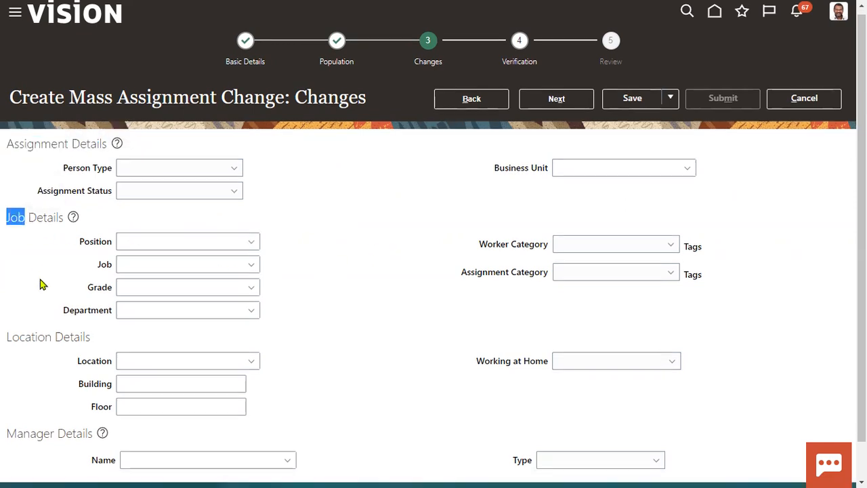
left_click_drag(7, 296, 70, 298)
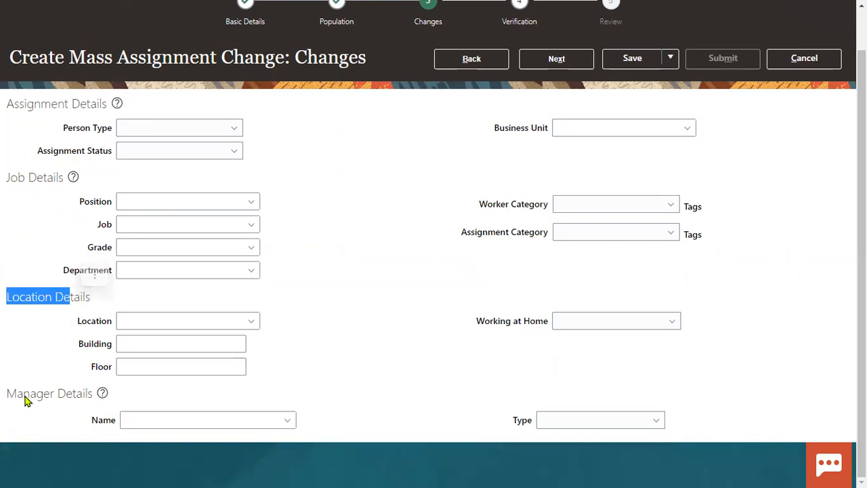
left_click_drag(8, 394, 59, 394)
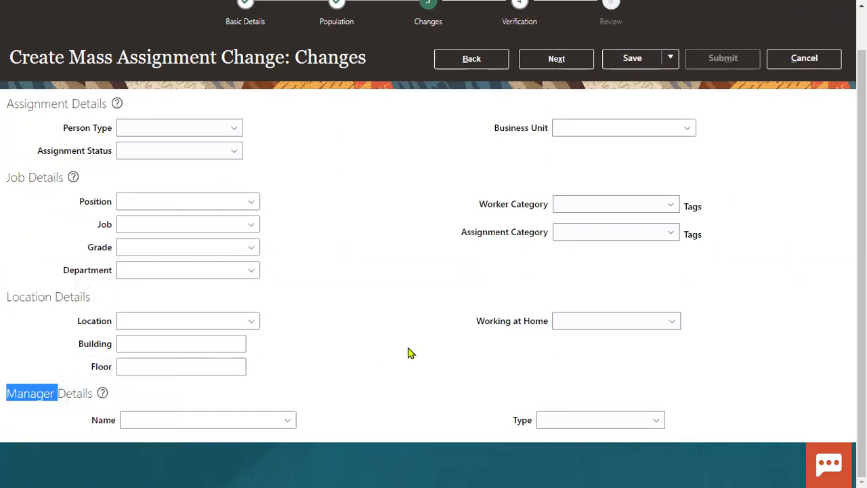
scroll(411, 353, "up", 2)
left_click_drag(499, 173, 528, 173)
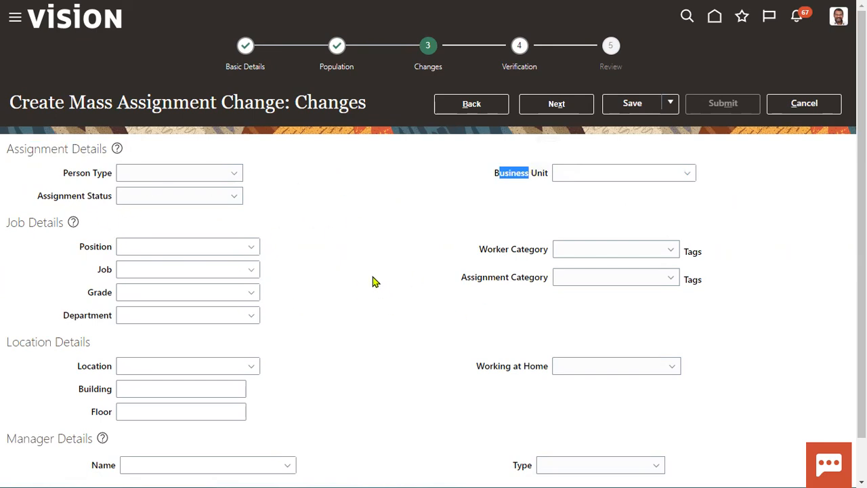
scroll(372, 282, "down", 2)
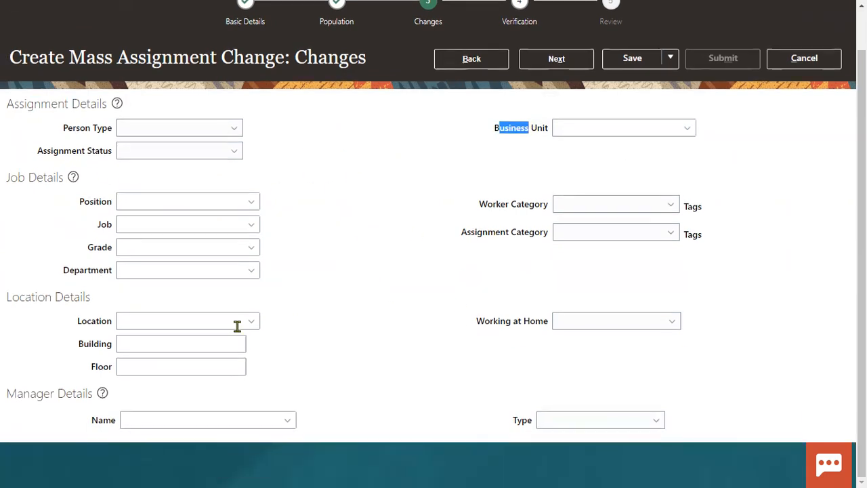
left_click(182, 318)
Set the new location to New York (USLoc007) and advance to Verification
type("NEW")
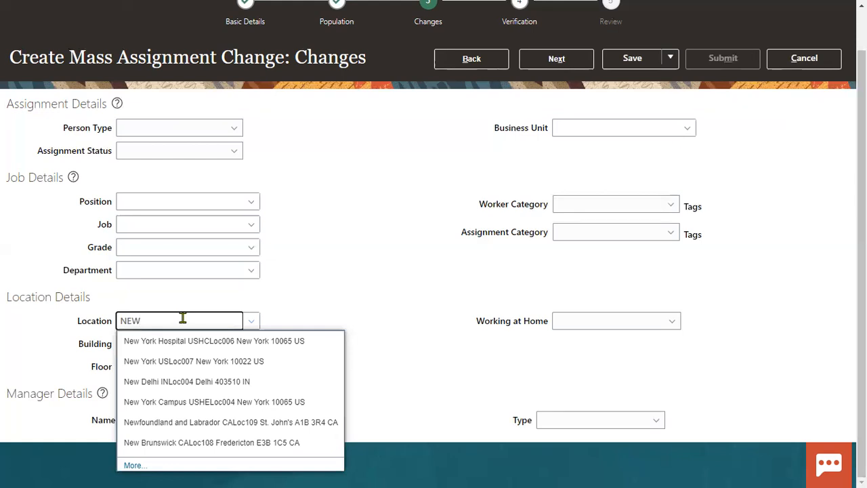
left_click(212, 361)
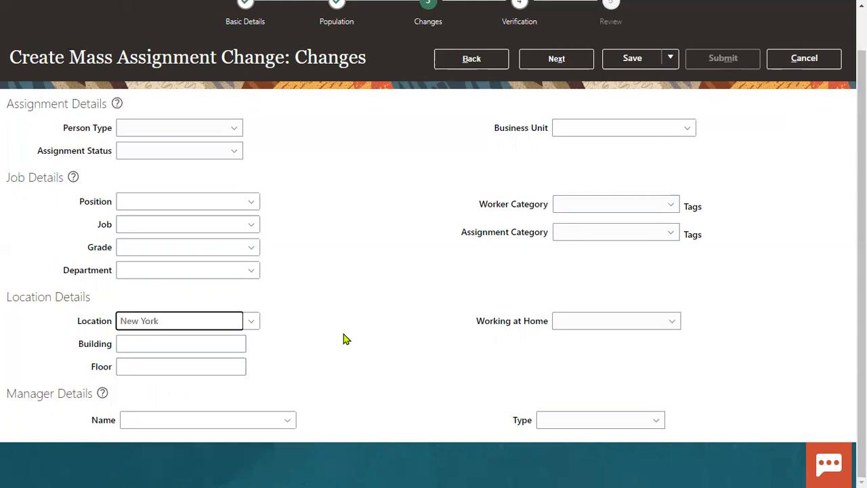
left_click(477, 205)
left_click(552, 60)
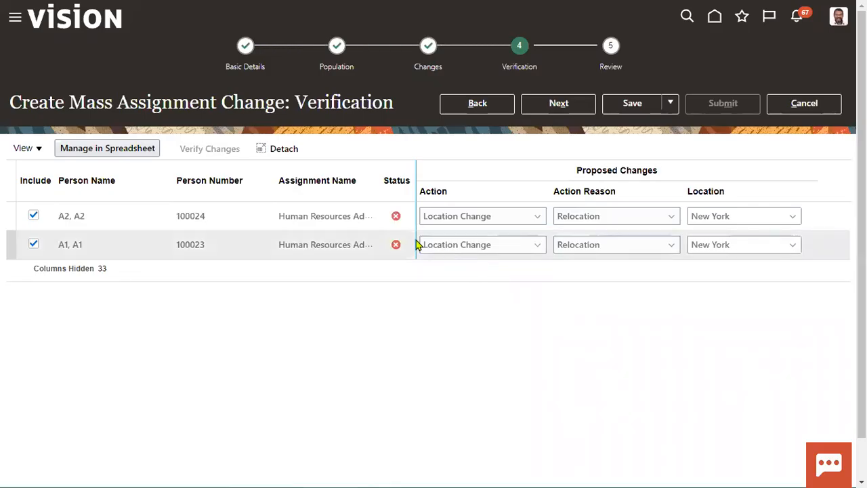
Dismiss the invalid location error and set one row's location to New York USLoc007 via search
left_click(396, 218)
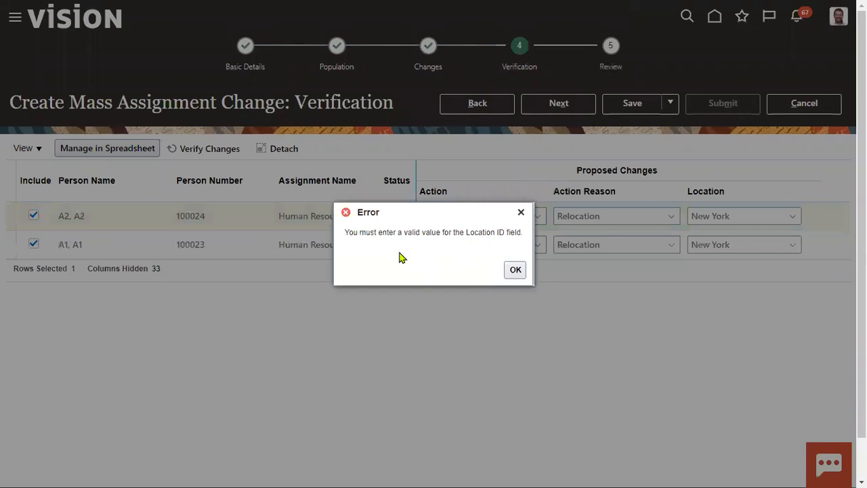
left_click(521, 213)
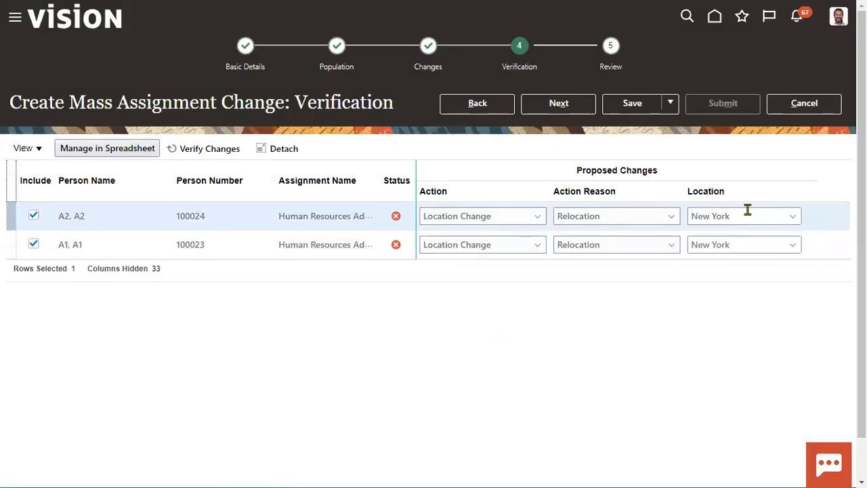
left_click(796, 217)
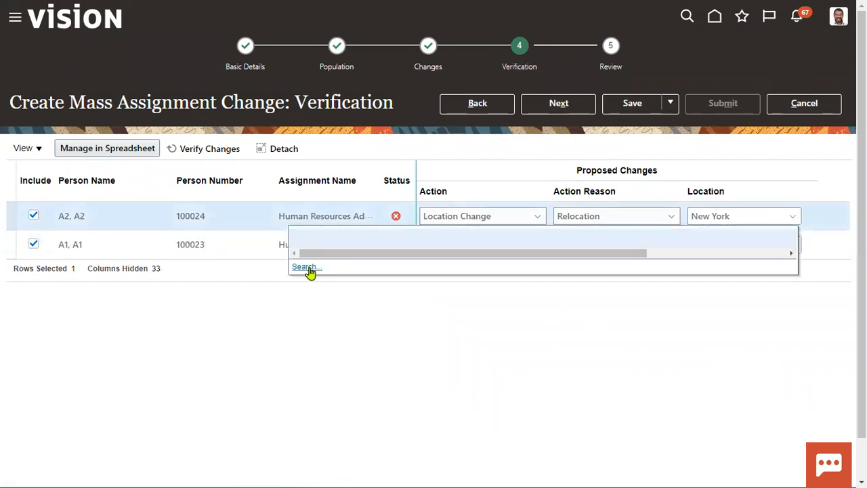
left_click(308, 267)
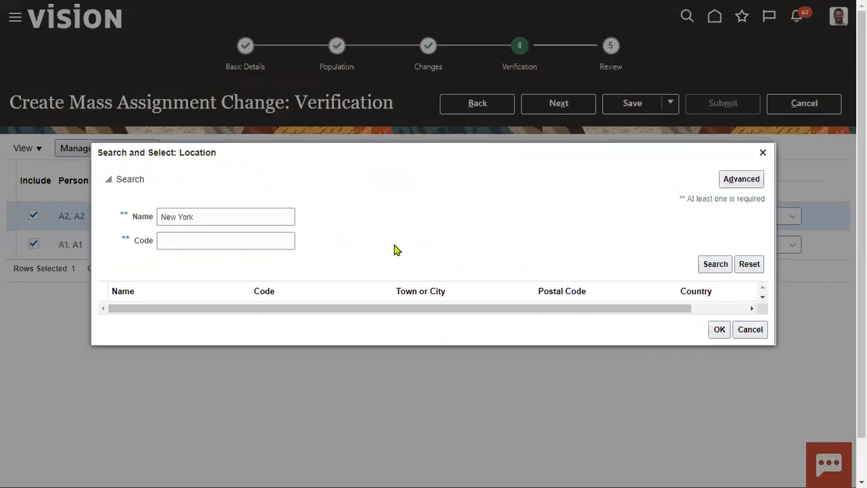
left_click(712, 264)
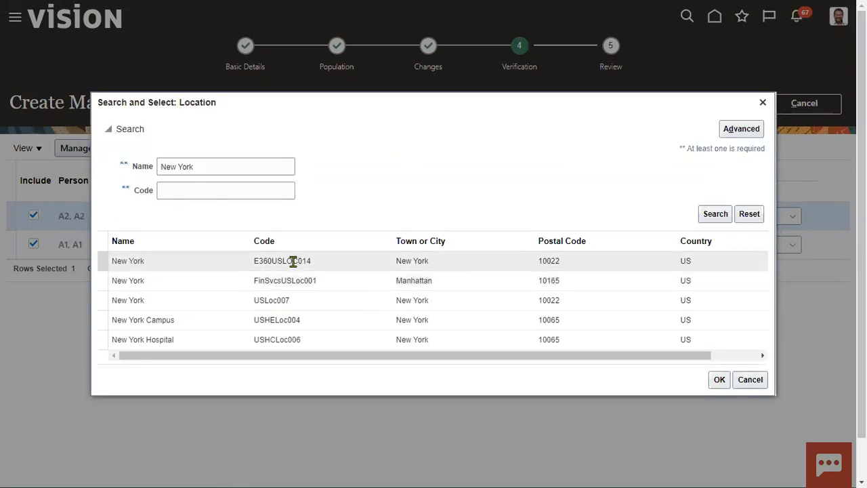
left_click(212, 304)
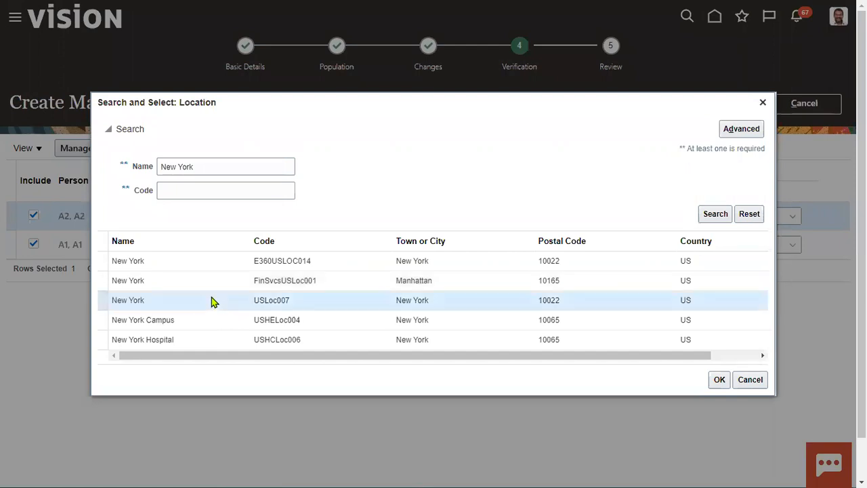
left_click(719, 380)
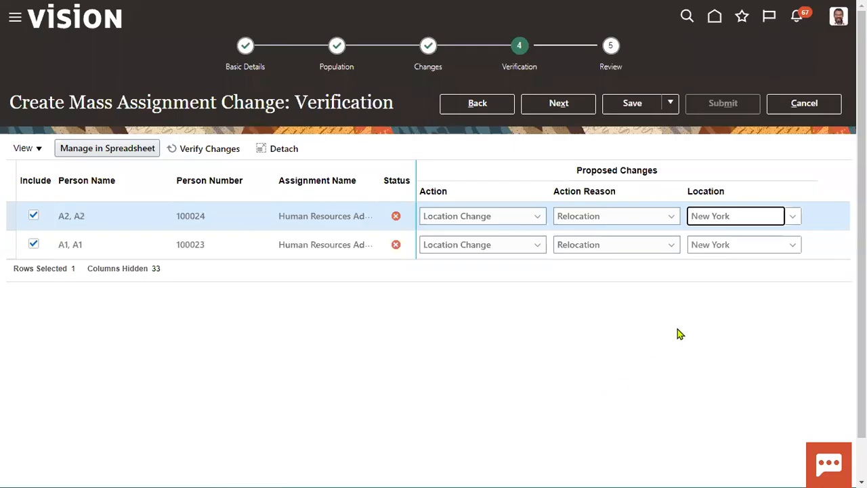
Pick New York as the other employee's proposed location
left_click(778, 242)
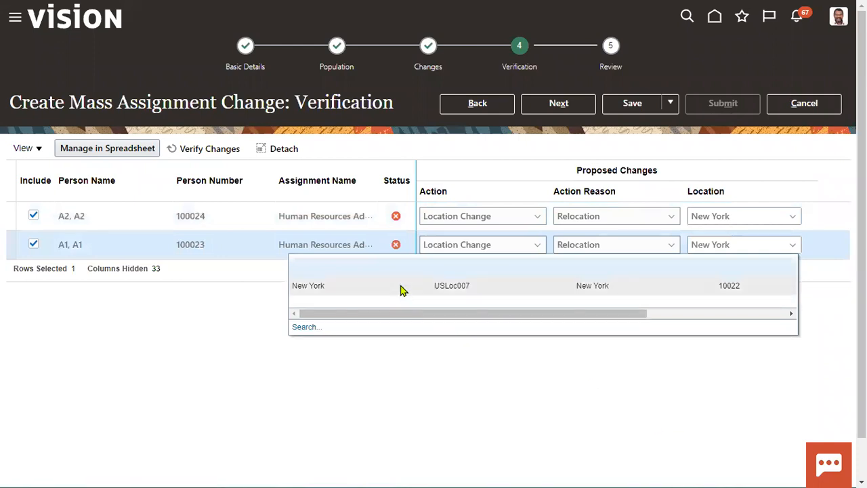
left_click(401, 286)
left_click(621, 358)
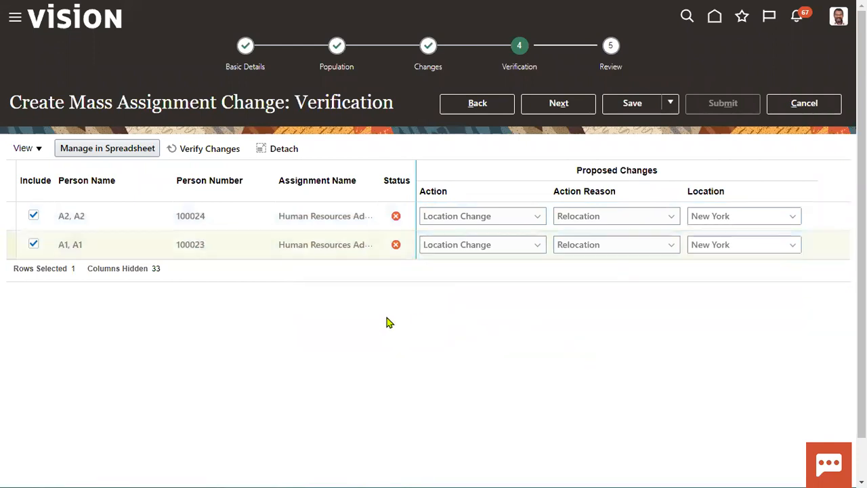
Verify the proposed changes and dismiss the invalid Location ID error
left_click(200, 155)
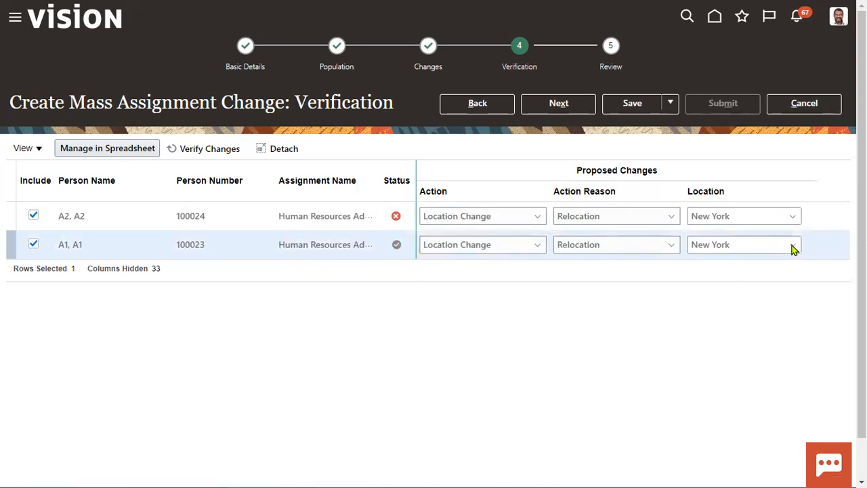
left_click(396, 216)
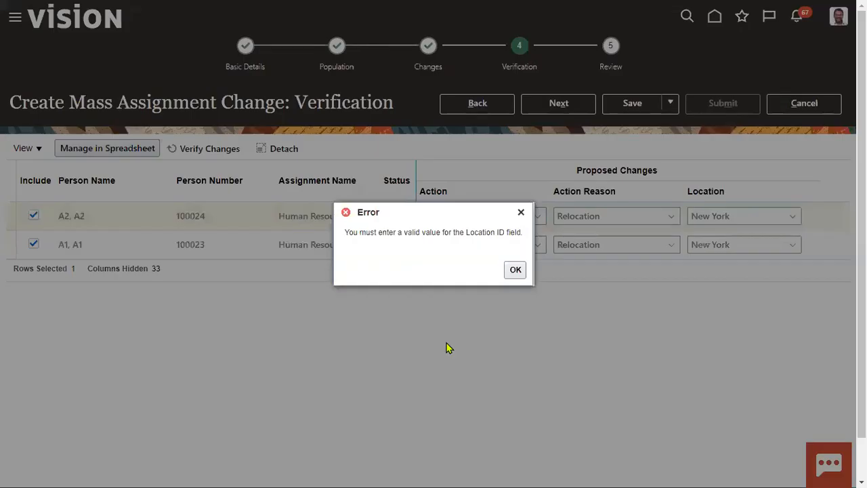
left_click(518, 270)
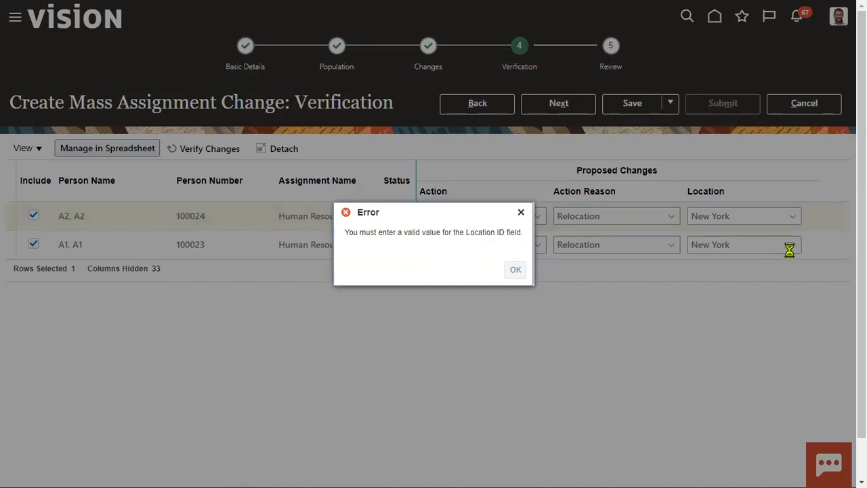
Reselect New York as the second employee's location and re-run verification
left_click(793, 249)
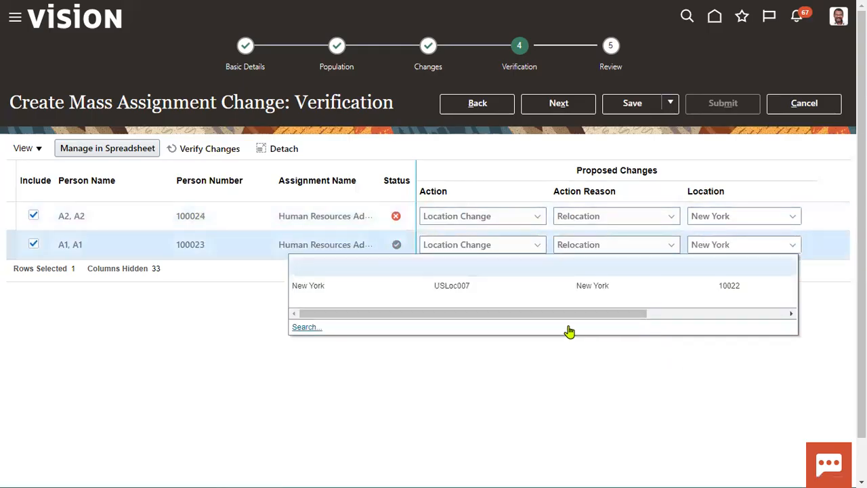
left_click(784, 169)
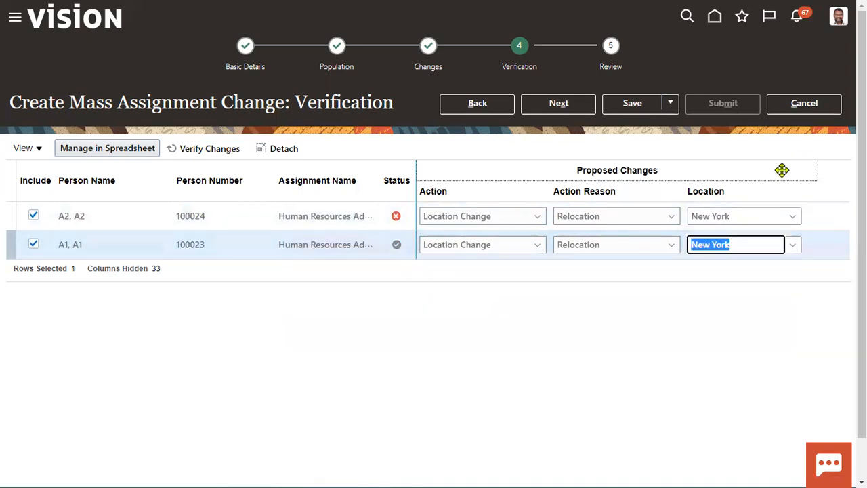
left_click(795, 215)
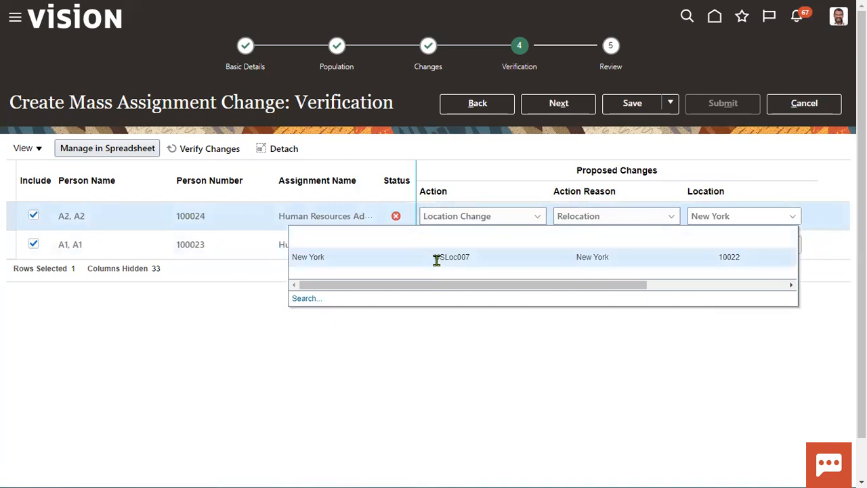
left_click(437, 259)
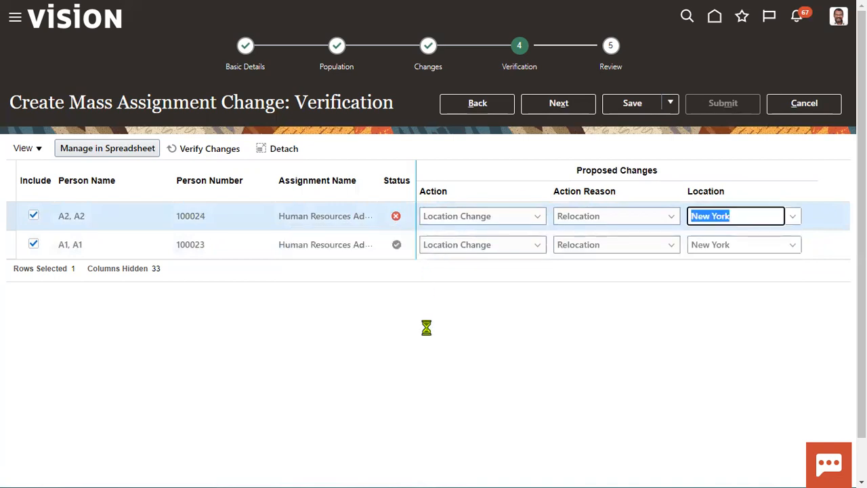
left_click(198, 152)
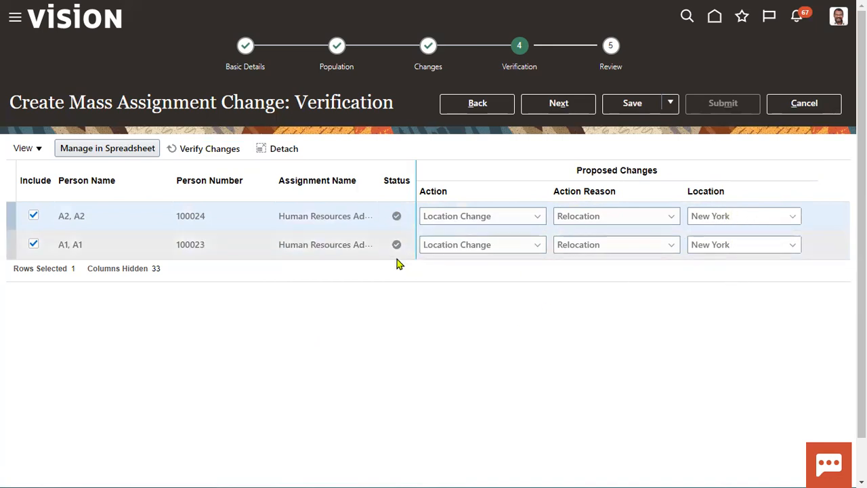
mouse_move(396, 221)
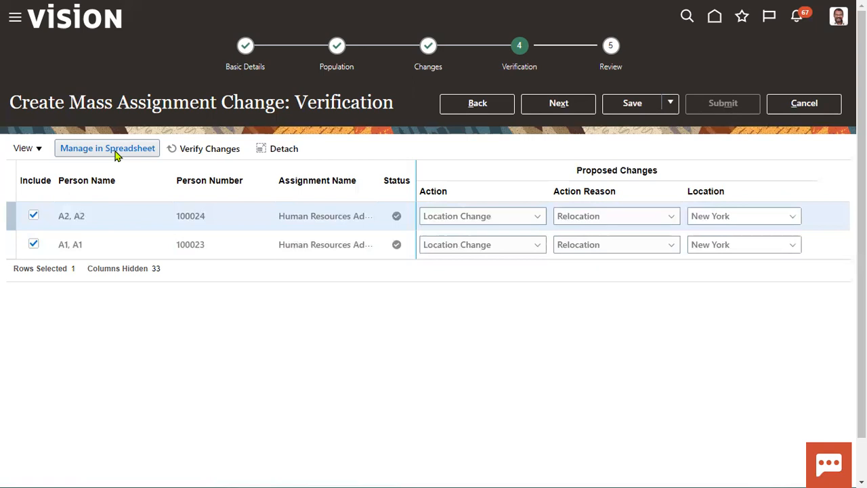
left_click(267, 152)
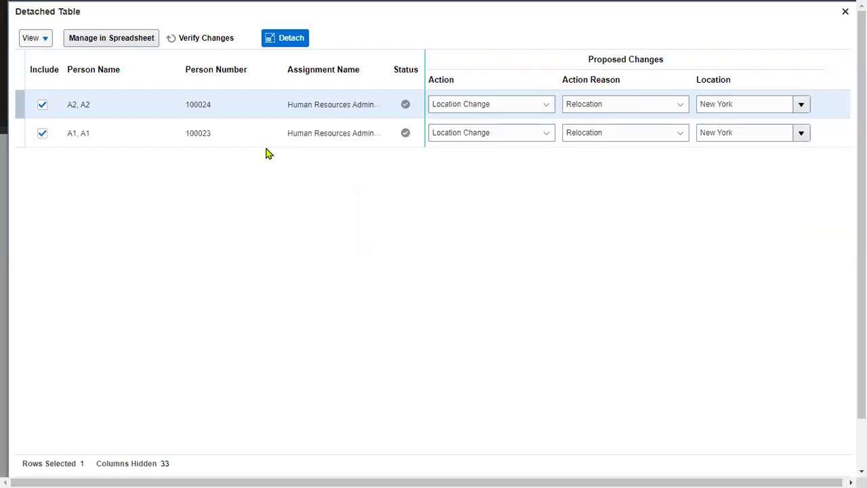
left_click(286, 38)
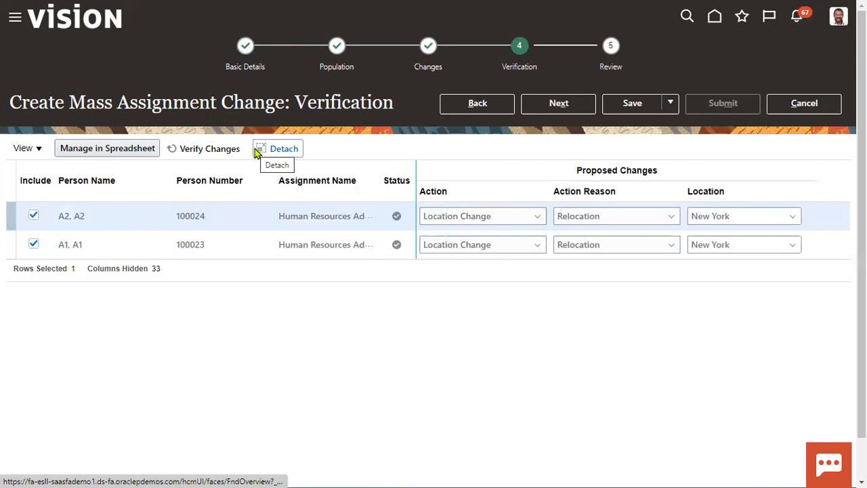
left_click(557, 104)
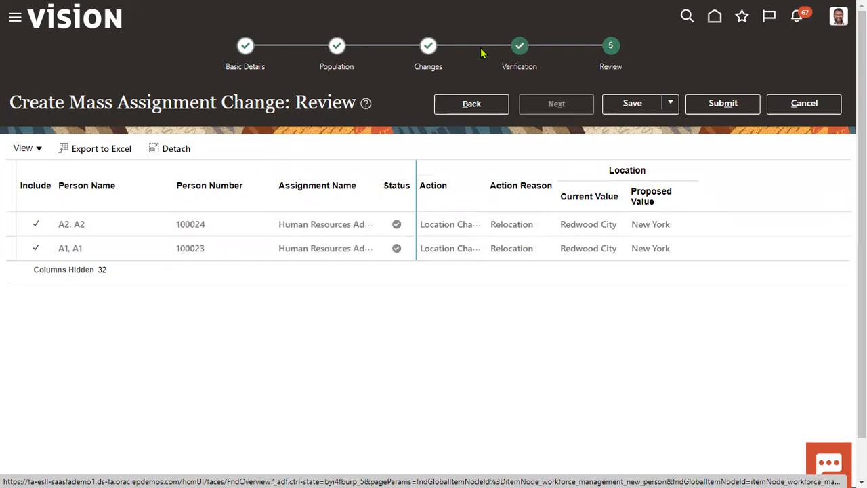
Review current and proposed locations, then submit the mass change and confirm the warning
mouse_move(557, 179)
left_mouse_down()
mouse_move(593, 248)
mouse_move(604, 306)
left_mouse_up()
left_click_drag(633, 175, 671, 297)
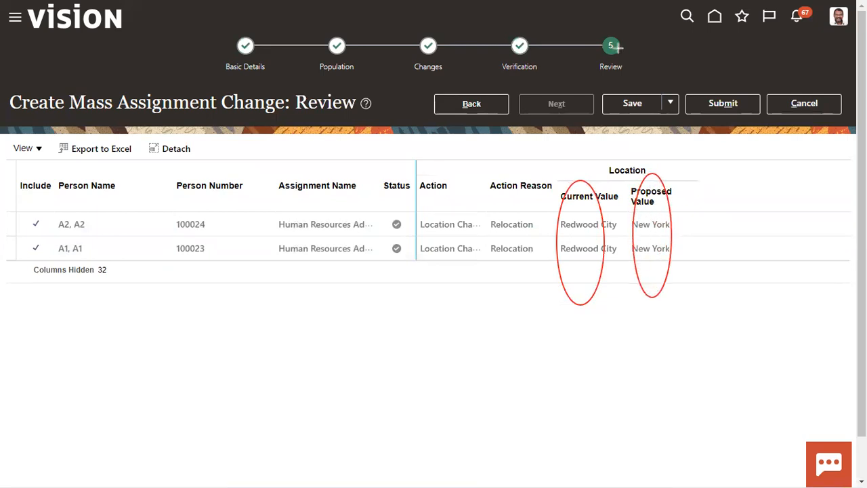
left_click(722, 103)
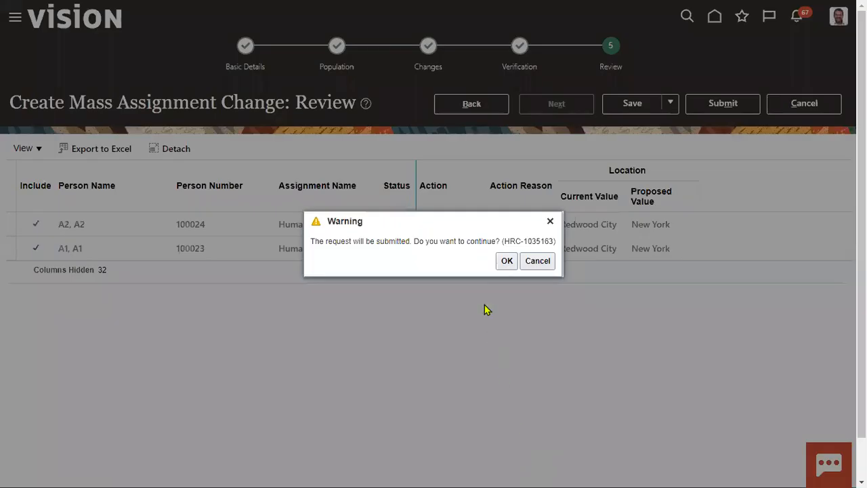
left_click(506, 261)
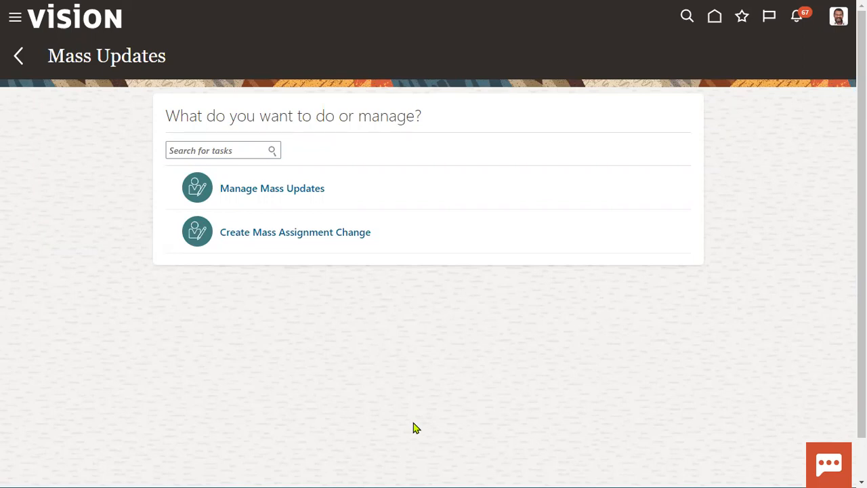
Search Manage Mass Updates for the mass update named SONY
left_click(298, 191)
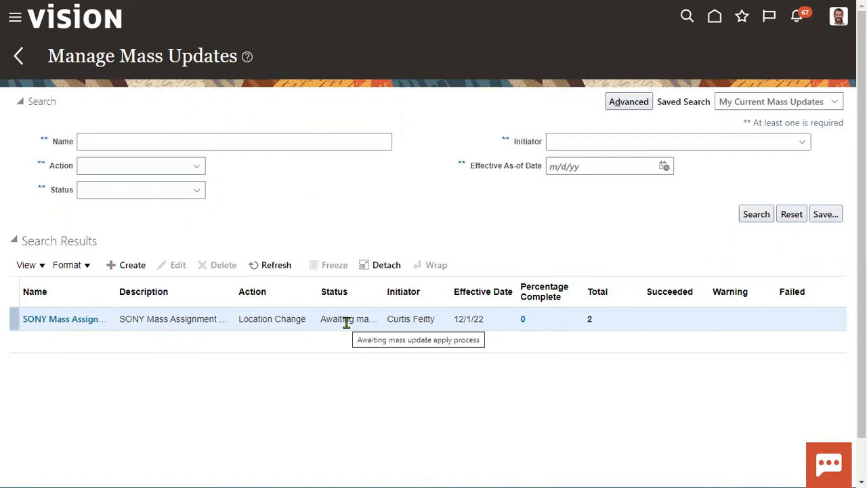
left_click(753, 215)
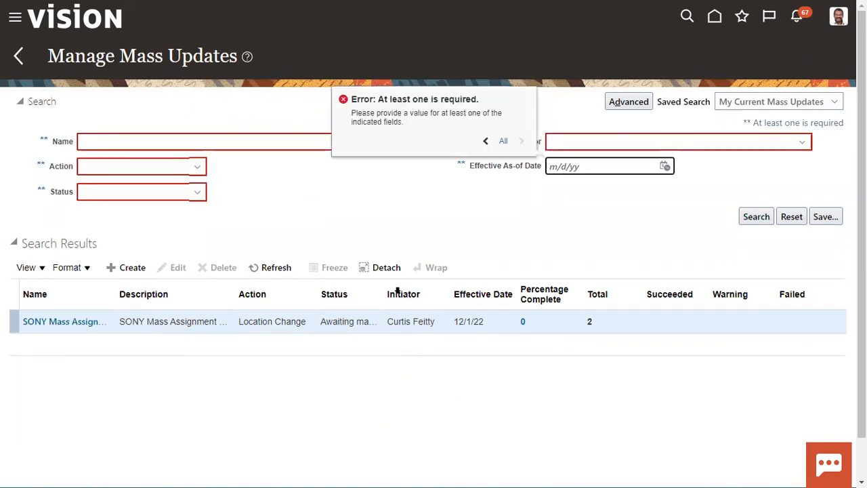
left_click(142, 140)
type("SONY")
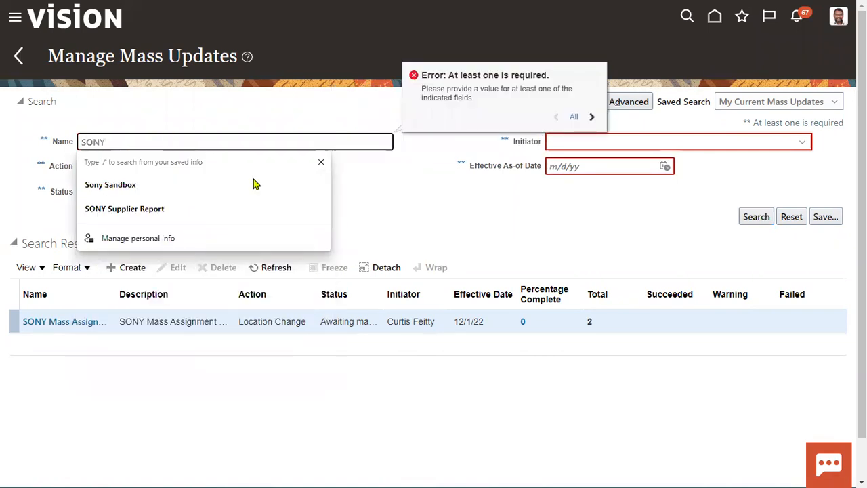
left_click(527, 210)
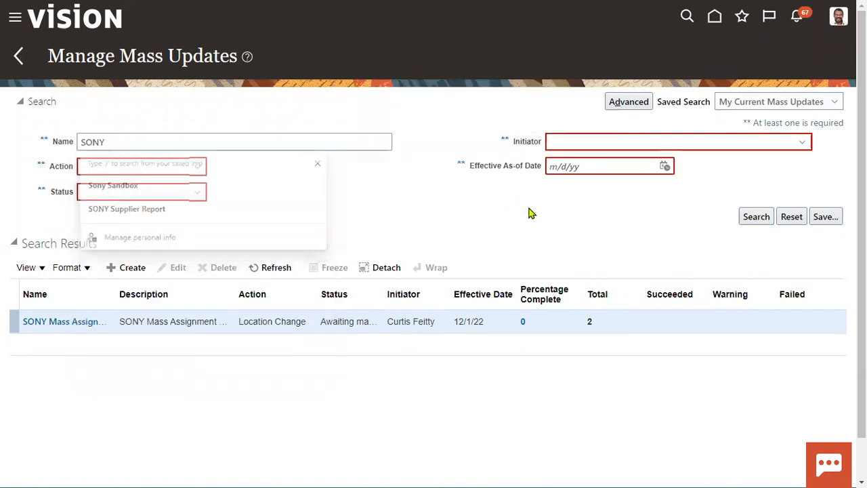
left_click(757, 214)
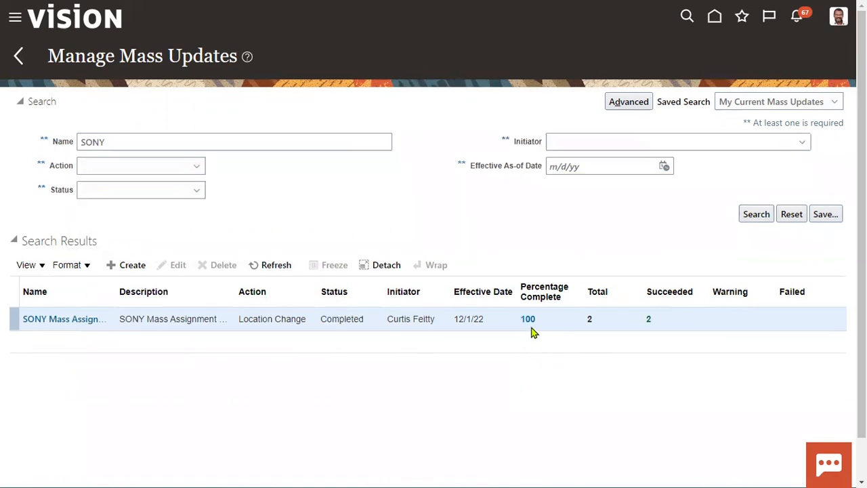
Check the SONY location change's Completed status and who initiated it
left_click_drag(320, 318, 364, 319)
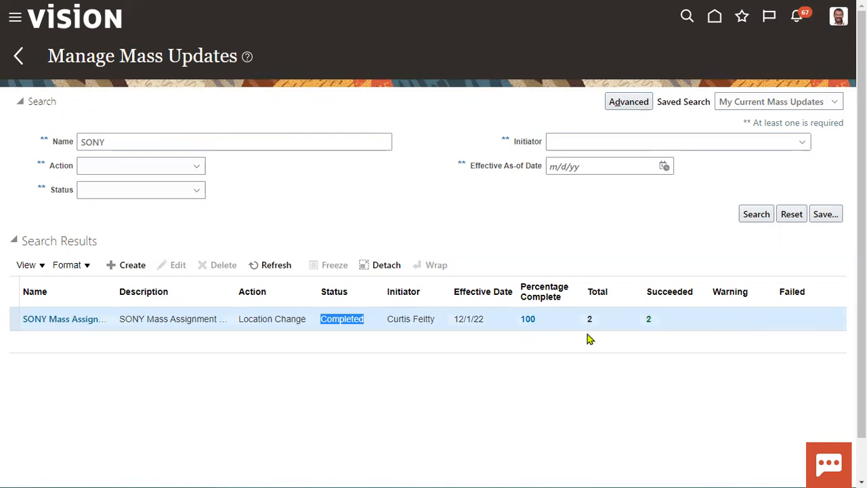
left_click_drag(389, 319, 418, 321)
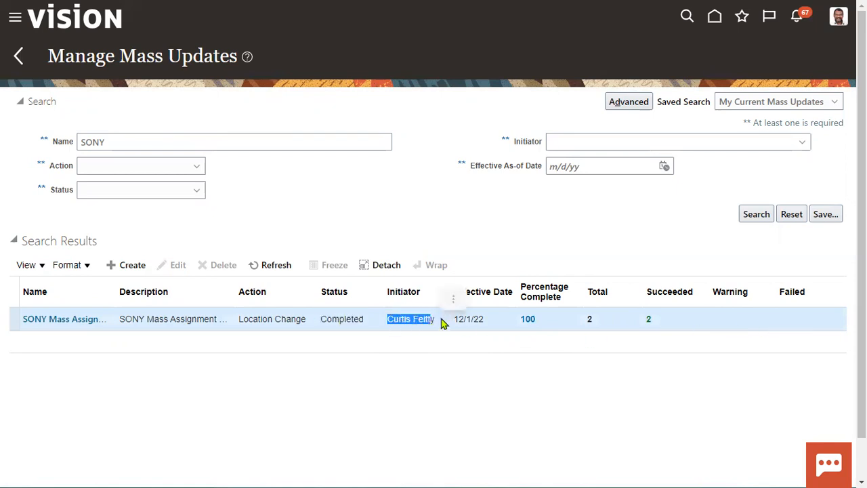
left_click(457, 202)
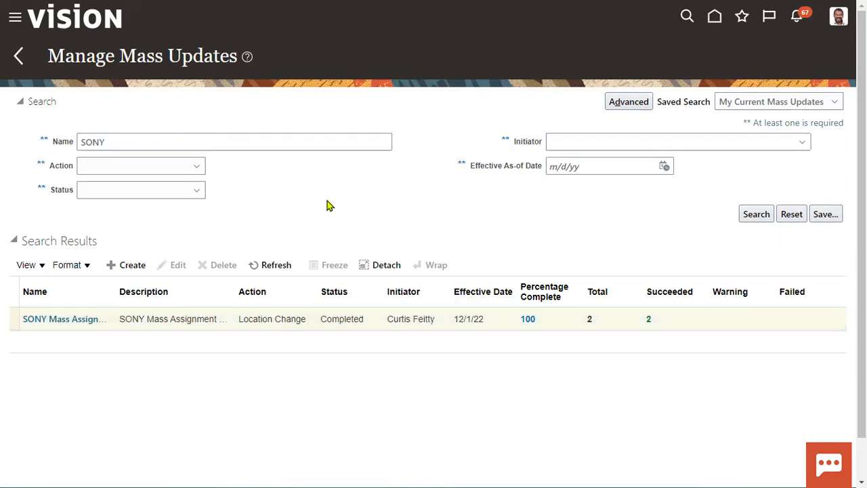
left_click(14, 18)
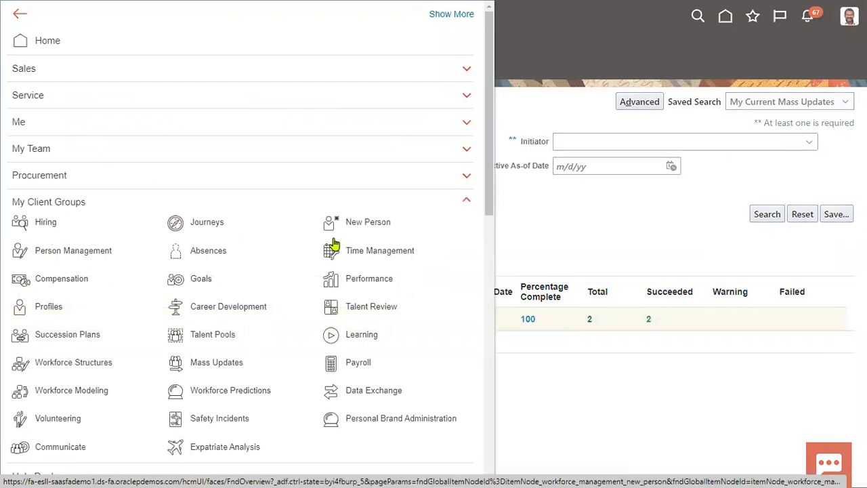
Search Person Management for A1 and select the first employee's result
left_click(107, 251)
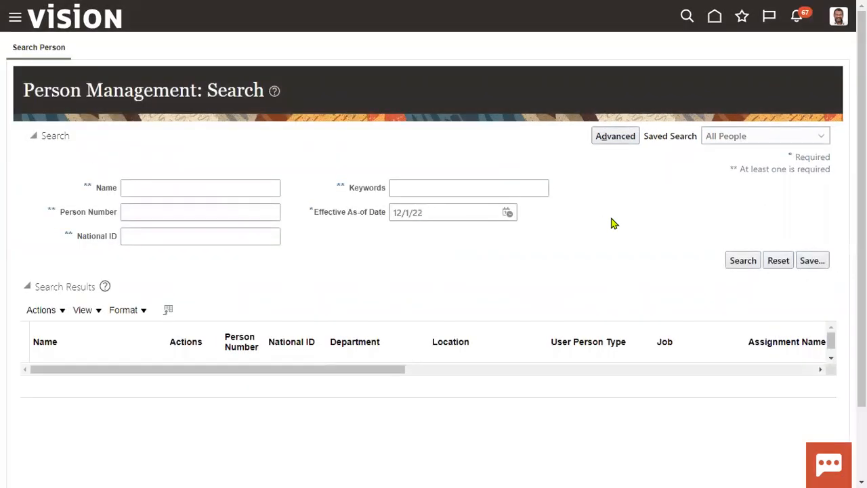
left_click(240, 189)
type("A1")
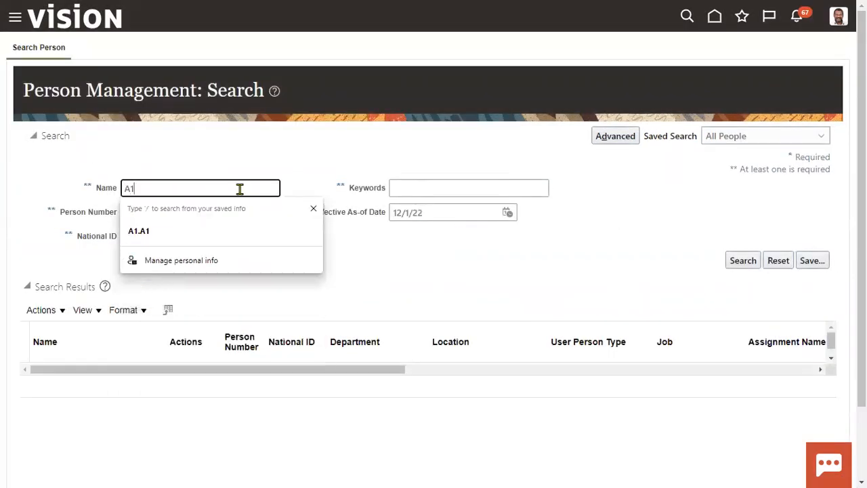
left_click(193, 230)
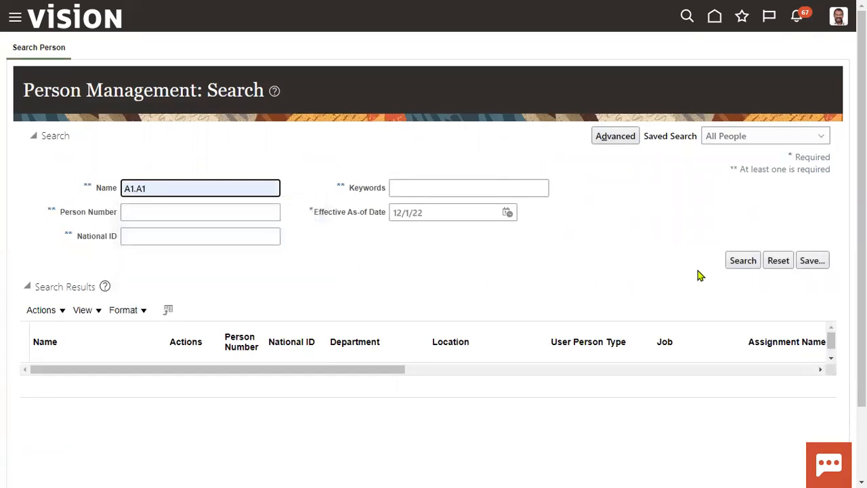
left_click(732, 262)
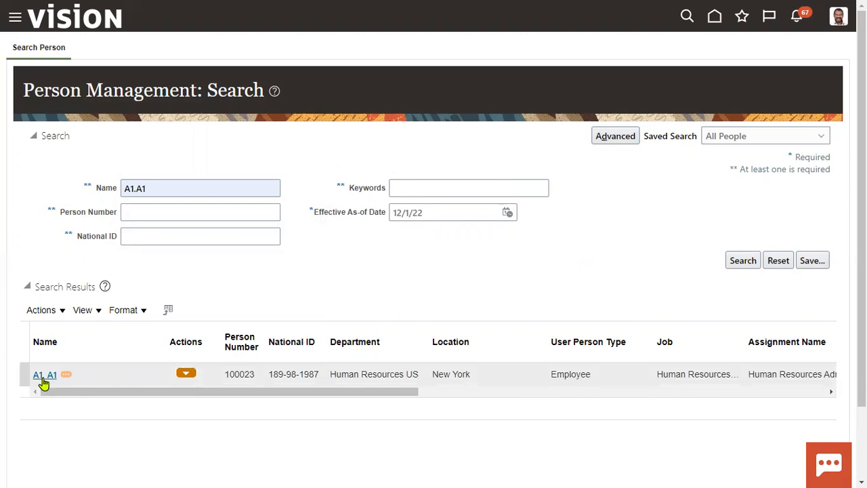
left_click(442, 374)
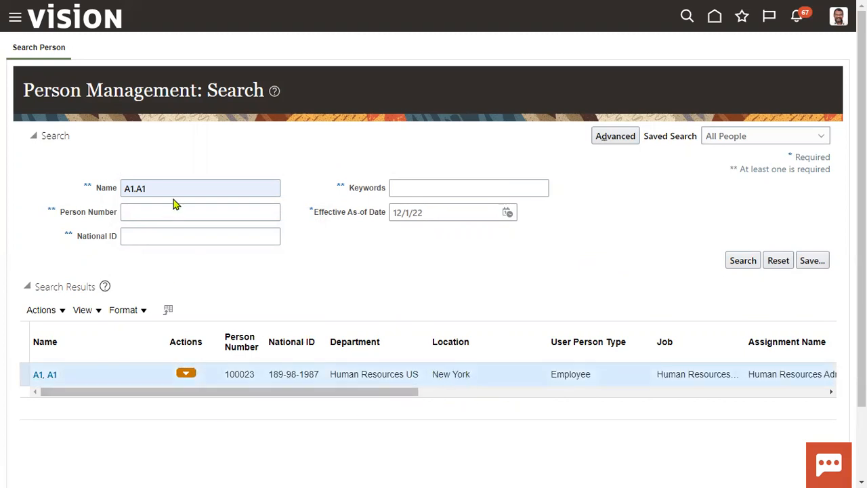
Search for A2.A2 instead and open that employee's employment record
left_click_drag(171, 191, 3, 184)
type("A2")
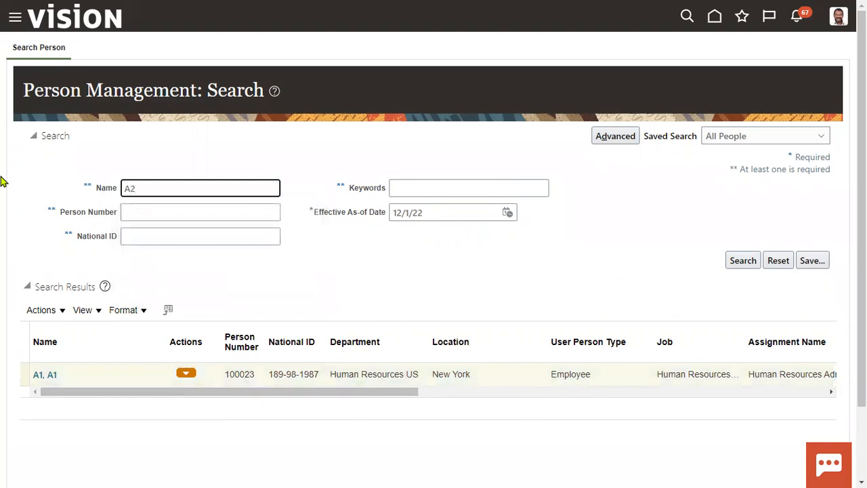
type(".A2")
left_click(743, 262)
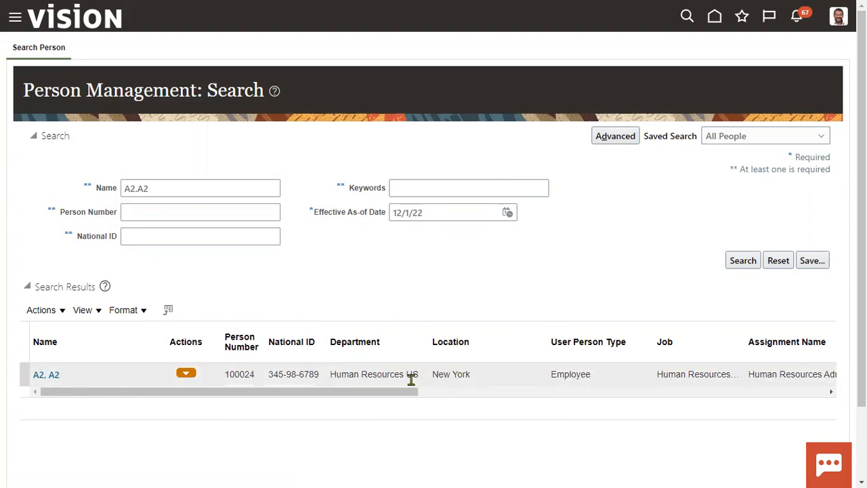
left_click(47, 374)
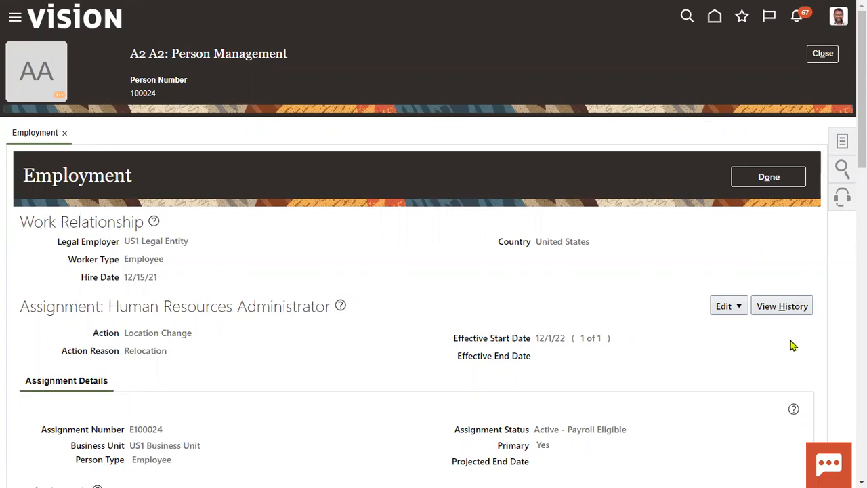
In the assignment history, compare the 12/15/21 hire record with the 12/1/22 location change
left_click(791, 310)
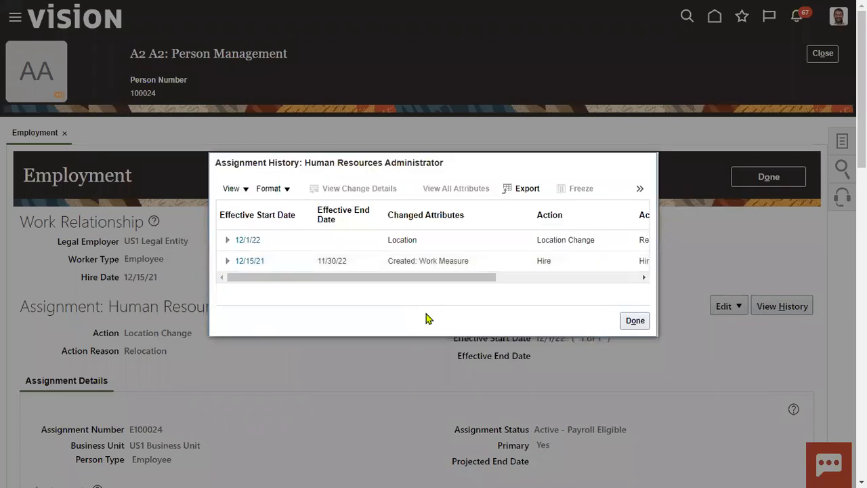
left_click(462, 265)
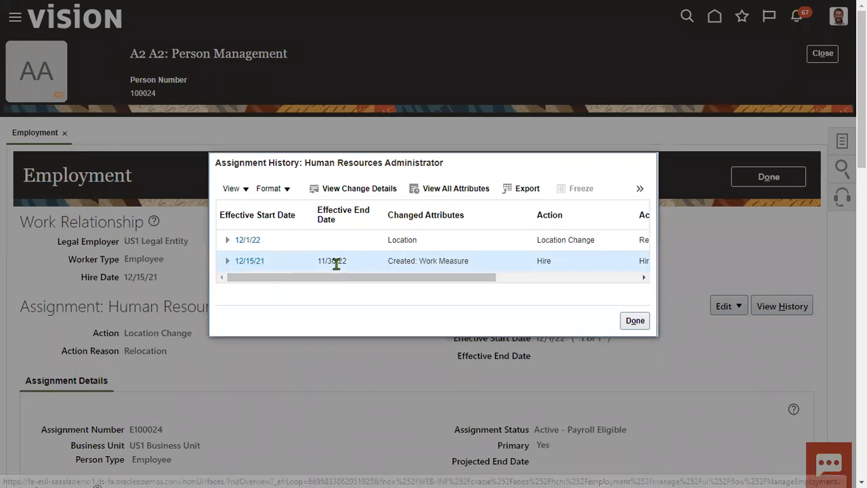
left_click_drag(395, 261, 466, 261)
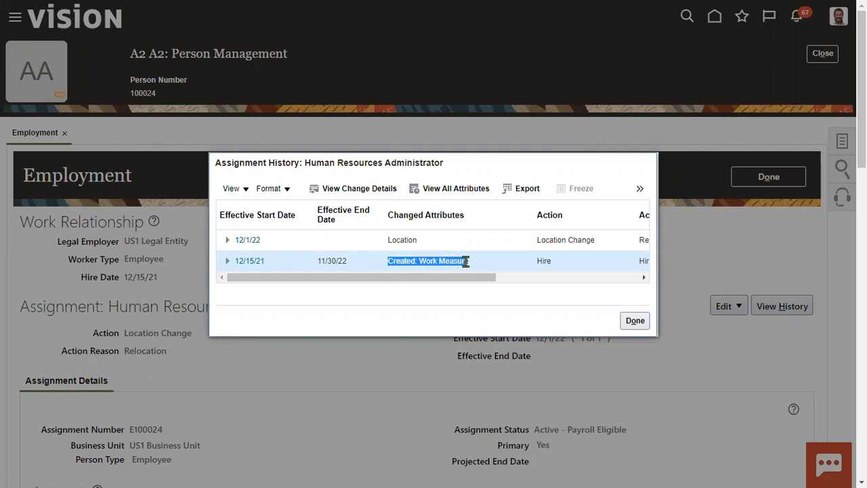
left_click(409, 243)
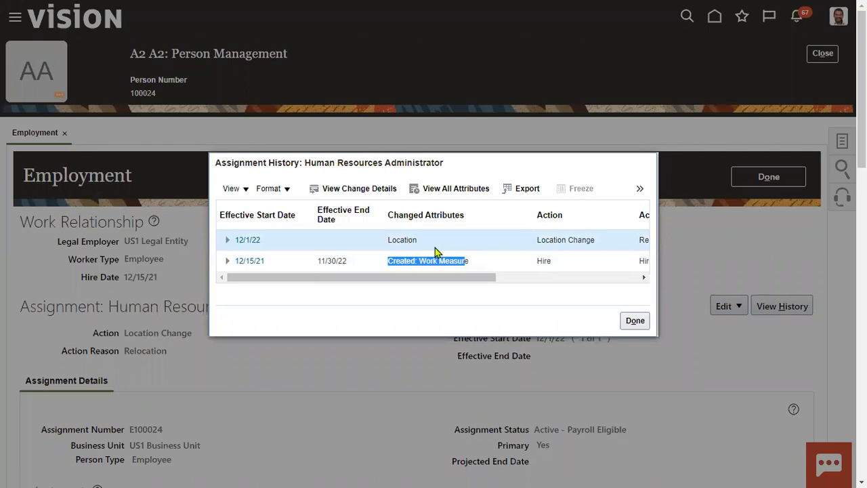
left_click_drag(484, 275, 551, 279)
left_click_drag(513, 240, 560, 248)
left_click_drag(549, 277, 608, 241)
left_click_drag(590, 279, 296, 251)
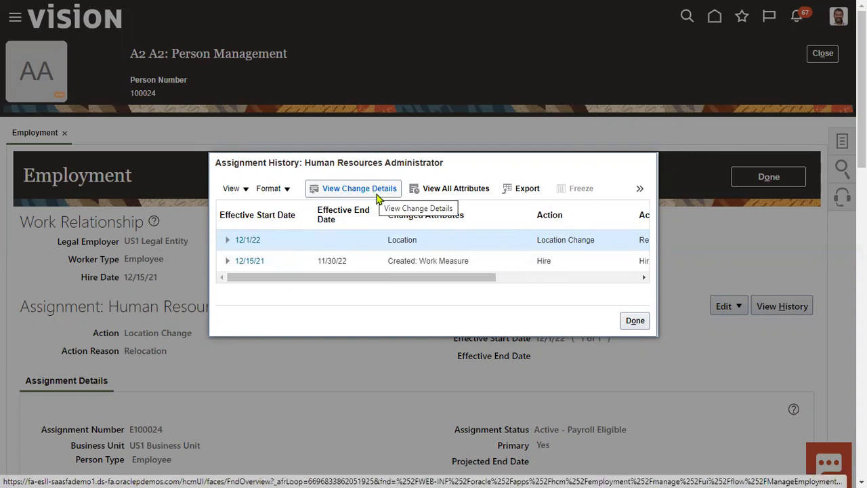
View all attributes to compare the earlier Redwood City location with the current New York one
left_click(439, 191)
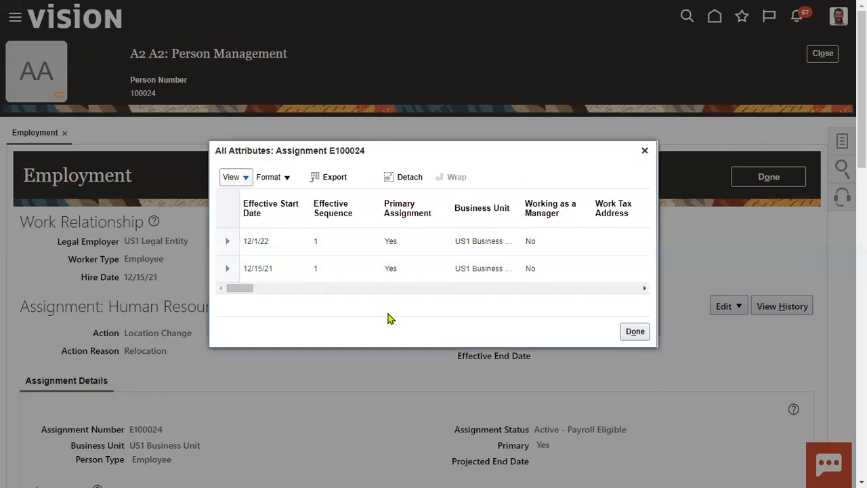
left_click_drag(247, 290, 281, 293)
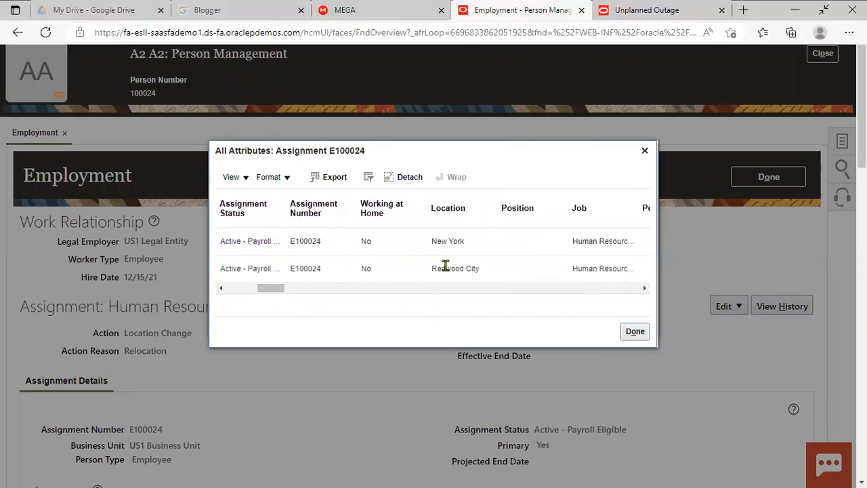
left_click_drag(432, 268, 486, 271)
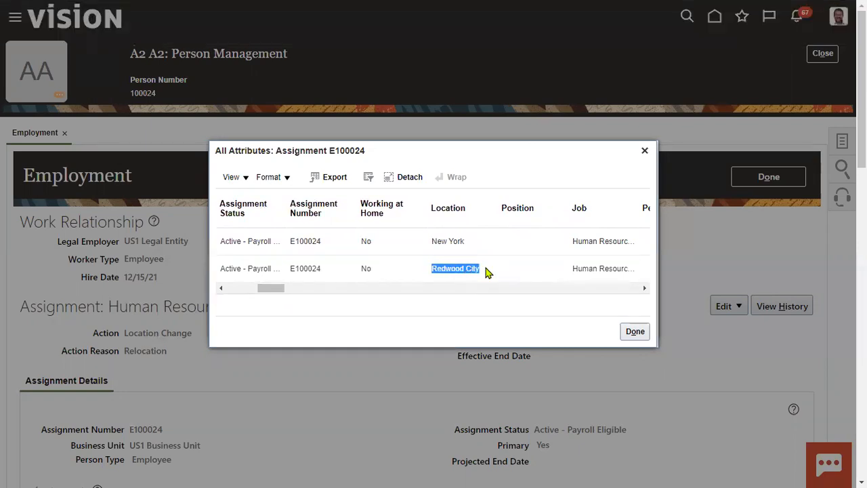
left_click(432, 241)
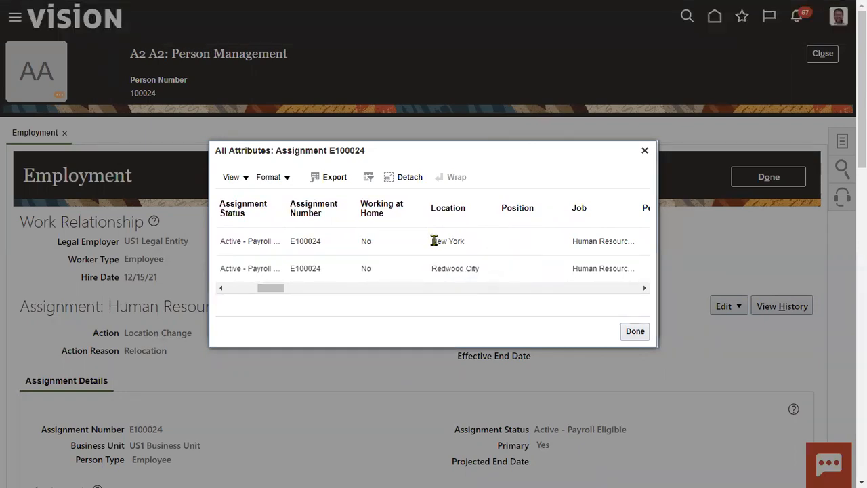
left_click_drag(432, 241, 475, 247)
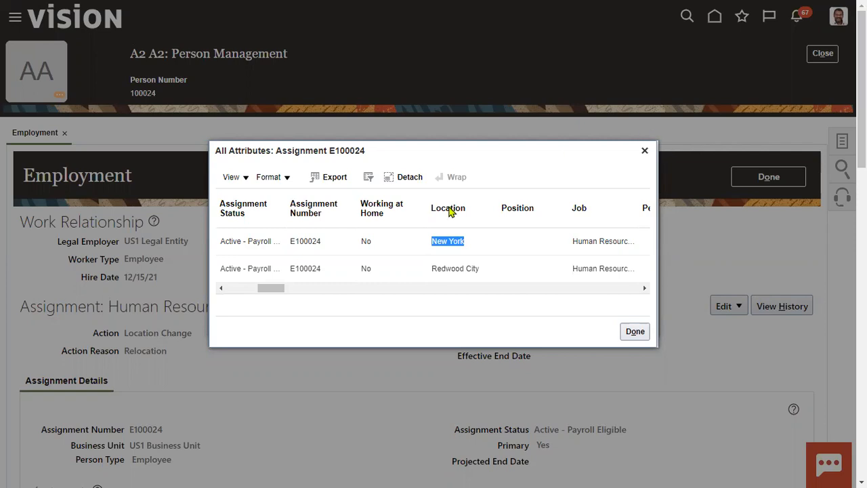
scroll(32, 420, "down", 3)
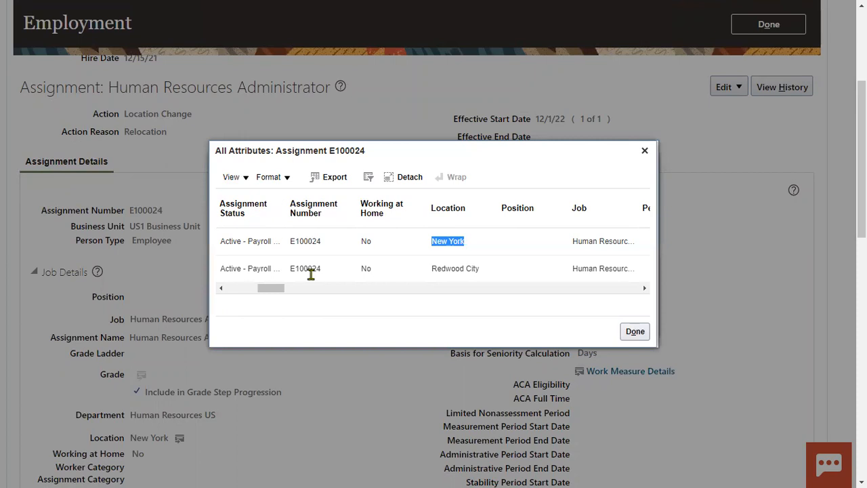
left_click(634, 330)
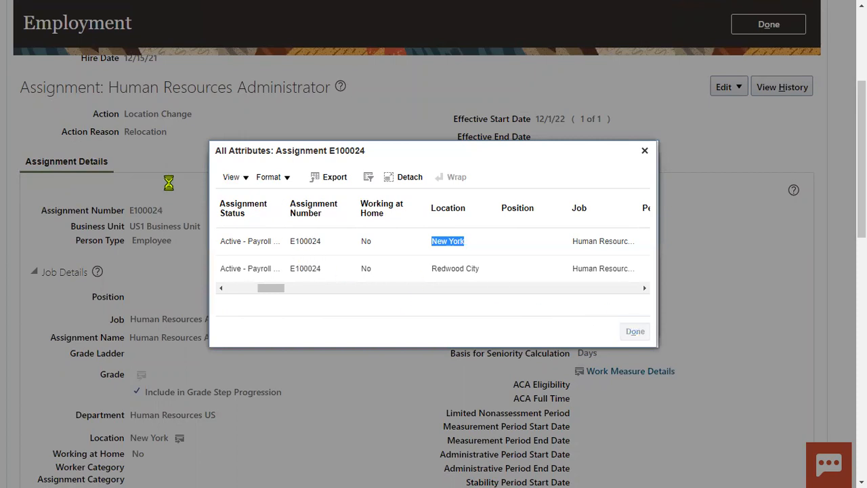
Back on the Employment page, review the primary, Active - Payroll Eligible work relationship and assignment details
left_click(634, 320)
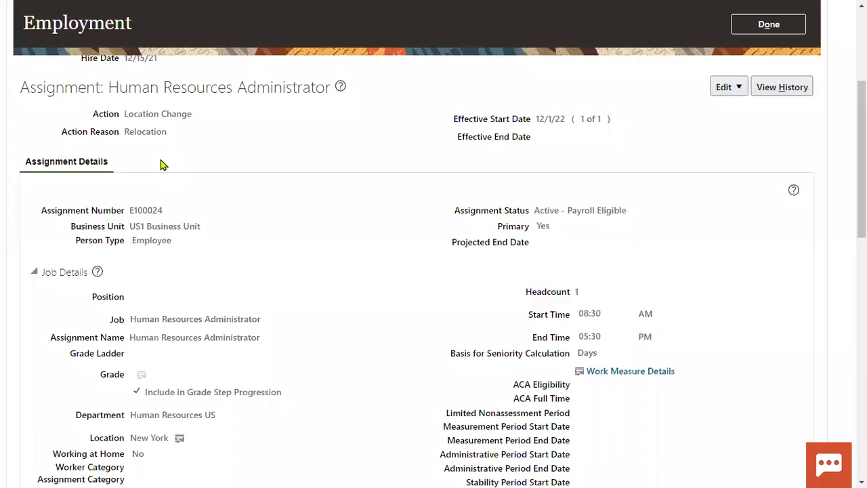
scroll(359, 221, "up", 3)
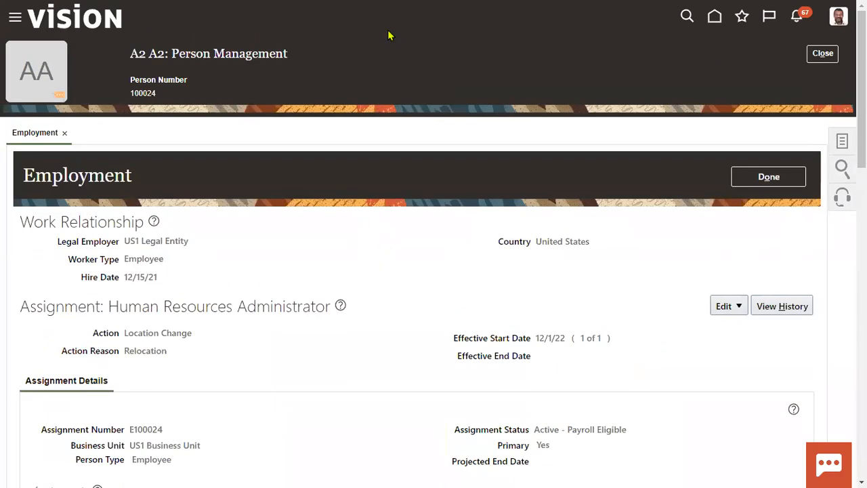
left_click_drag(110, 65, 231, 123)
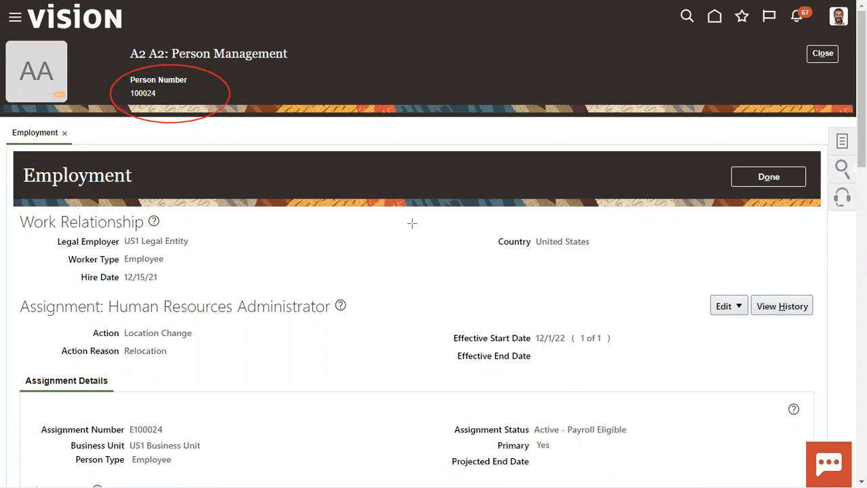
mouse_move(57, 231)
left_mouse_down()
mouse_move(119, 248)
mouse_move(217, 253)
left_mouse_up()
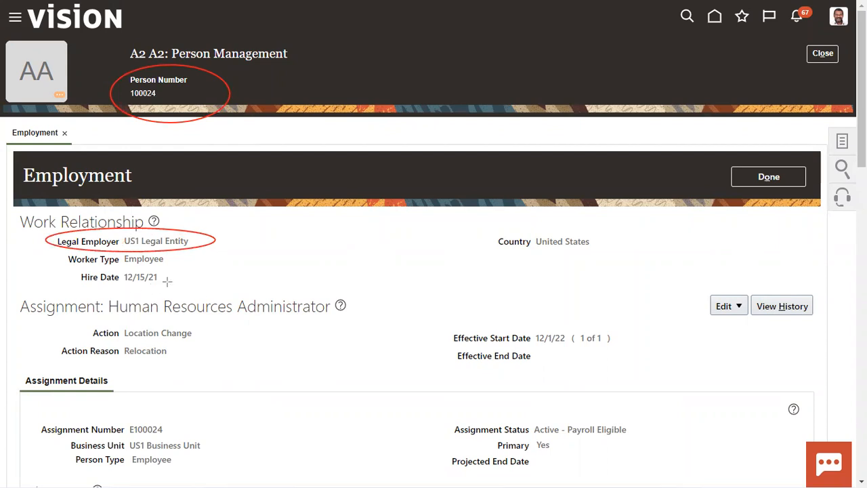
left_click_drag(74, 285, 395, 302)
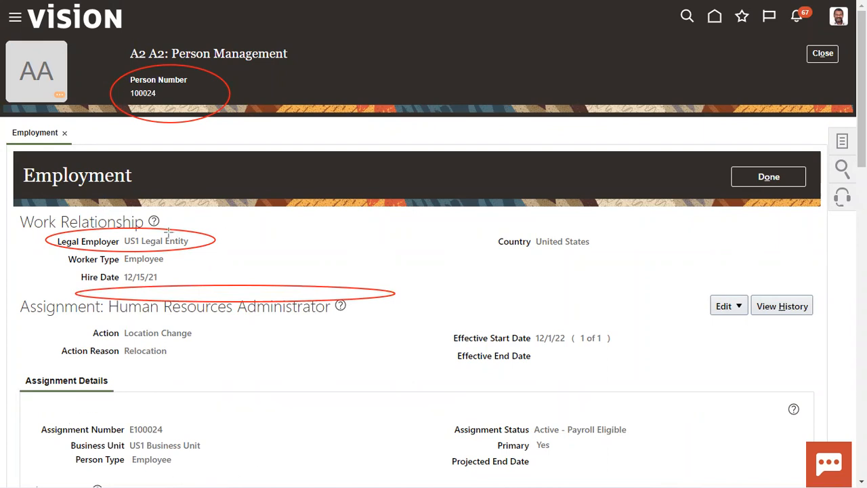
mouse_move(31, 413)
left_mouse_down()
mouse_move(80, 441)
mouse_move(182, 438)
left_mouse_up()
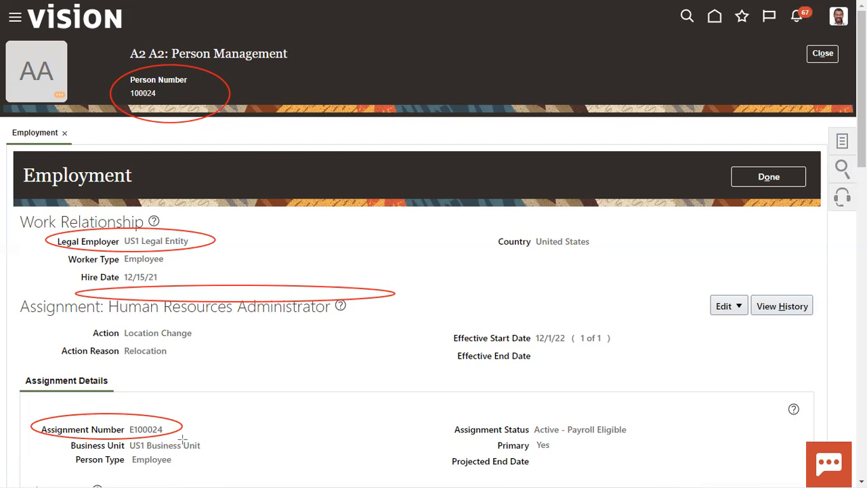
left_click_drag(131, 93, 159, 99)
left_click_drag(130, 419, 134, 439)
left_click_drag(477, 438, 583, 449)
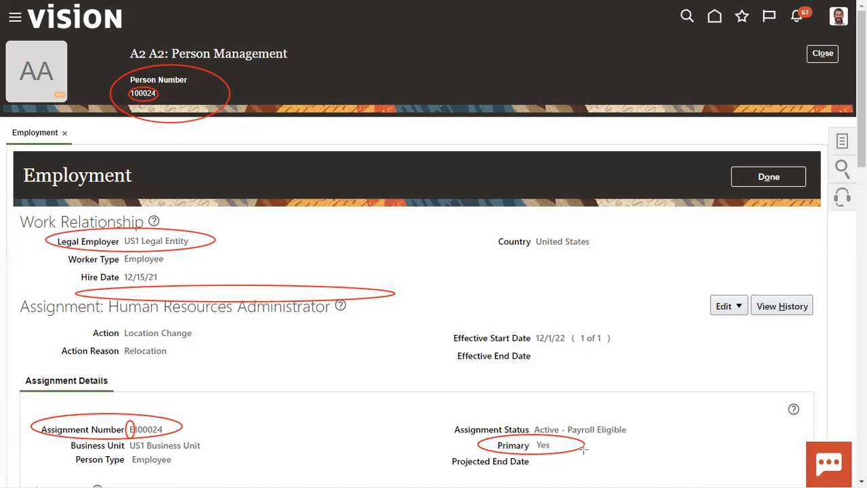
mouse_move(441, 405)
left_mouse_down()
mouse_move(551, 439)
mouse_move(656, 439)
left_mouse_up()
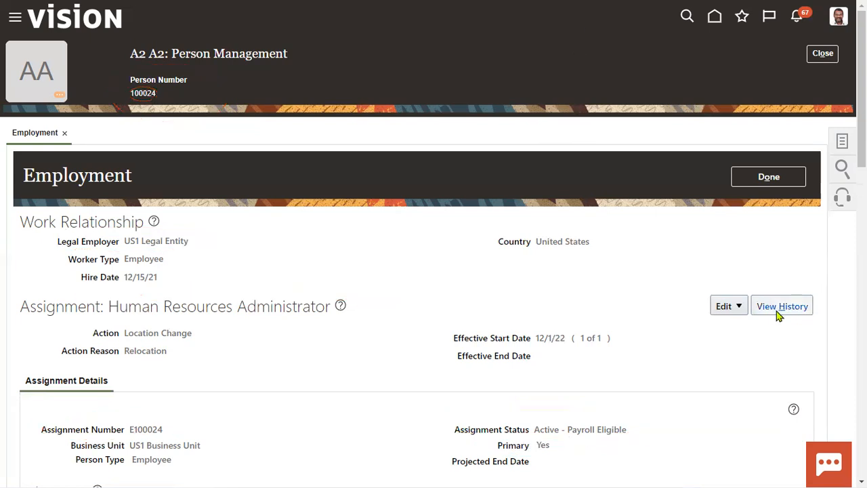
scroll(779, 319, "down", 2)
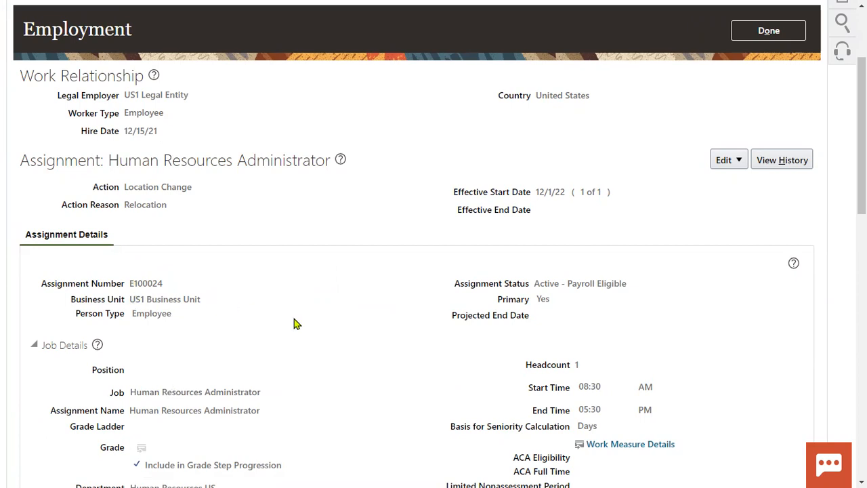
Start an employment update with effective start date 1/1/23
left_click(727, 163)
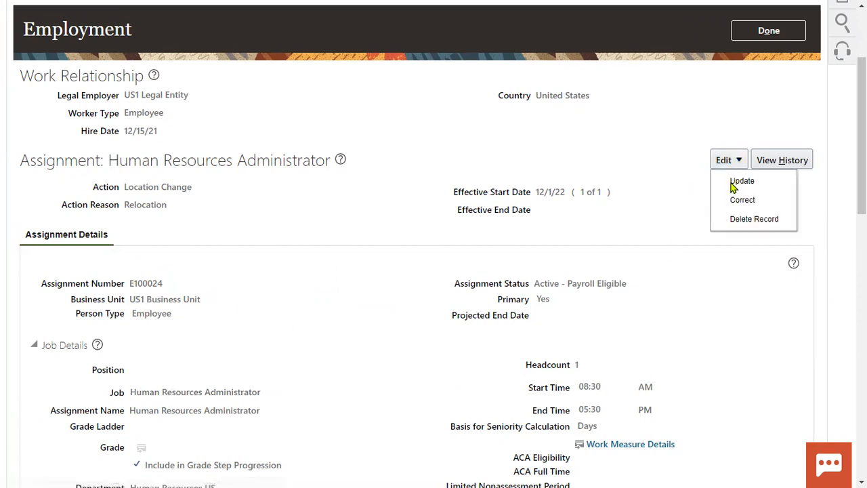
left_click(735, 194)
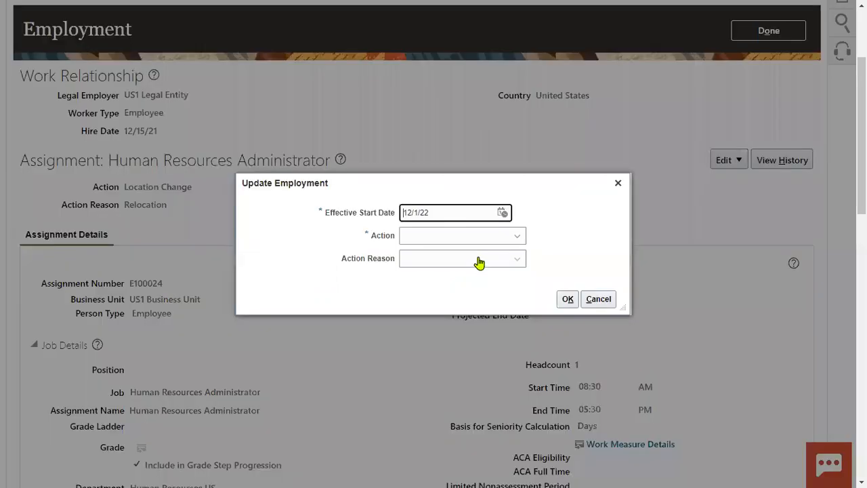
left_click(502, 212)
left_click(573, 234)
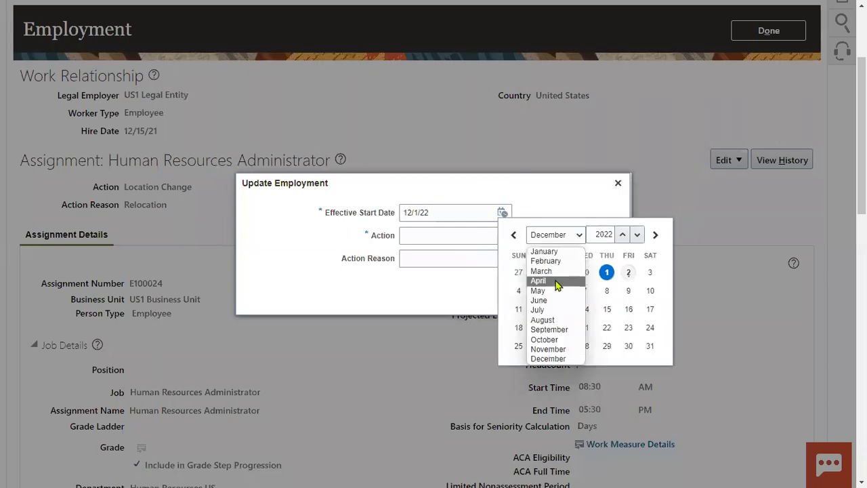
left_click(543, 248)
left_click(622, 235)
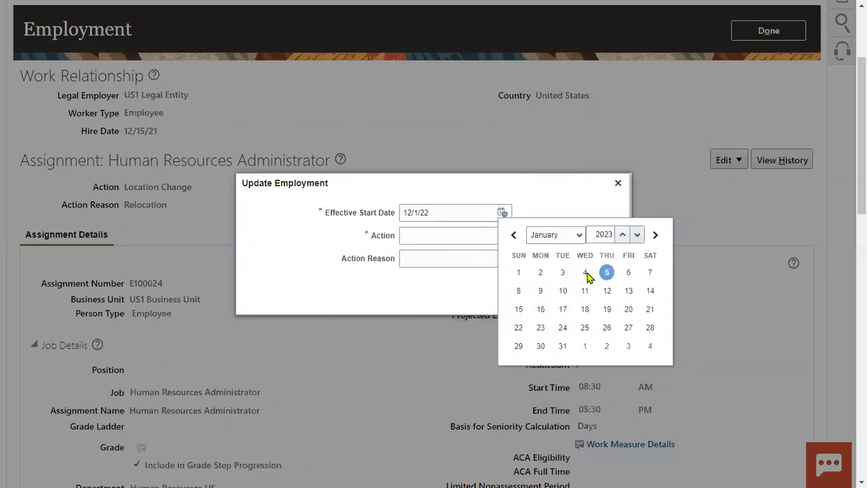
left_click(518, 273)
Choose action Add Assignment with reason Reorganization and confirm
left_click(459, 238)
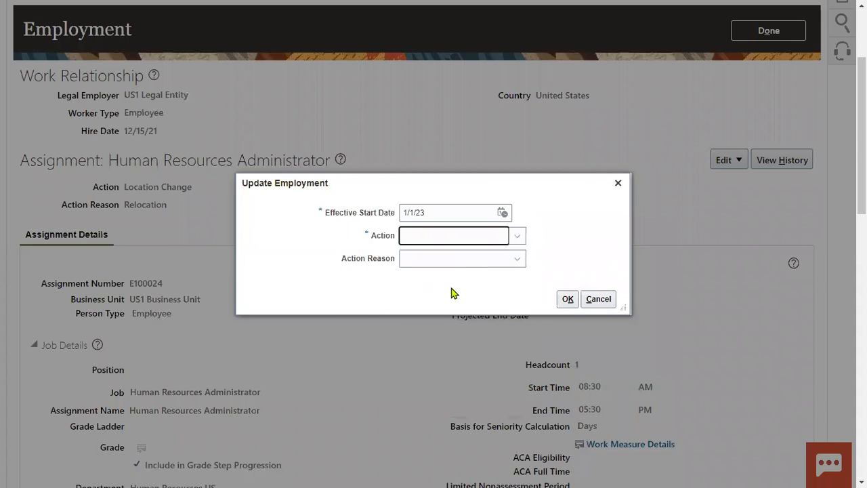
left_click(486, 236)
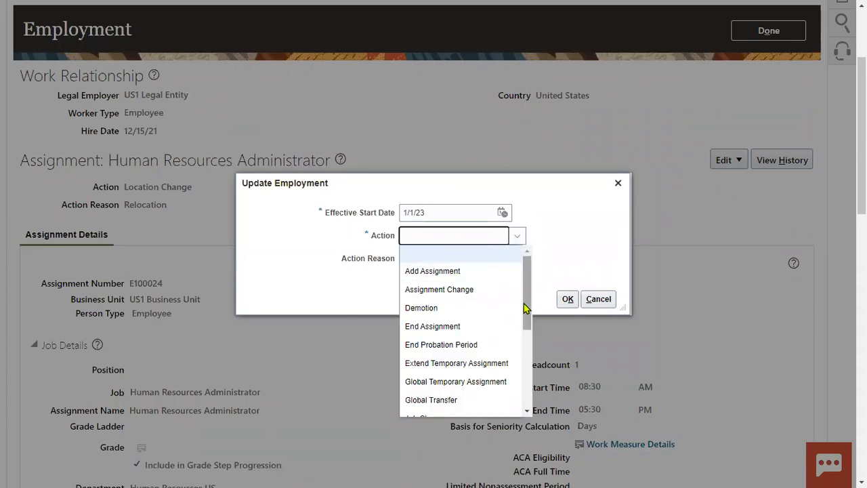
left_click(465, 271)
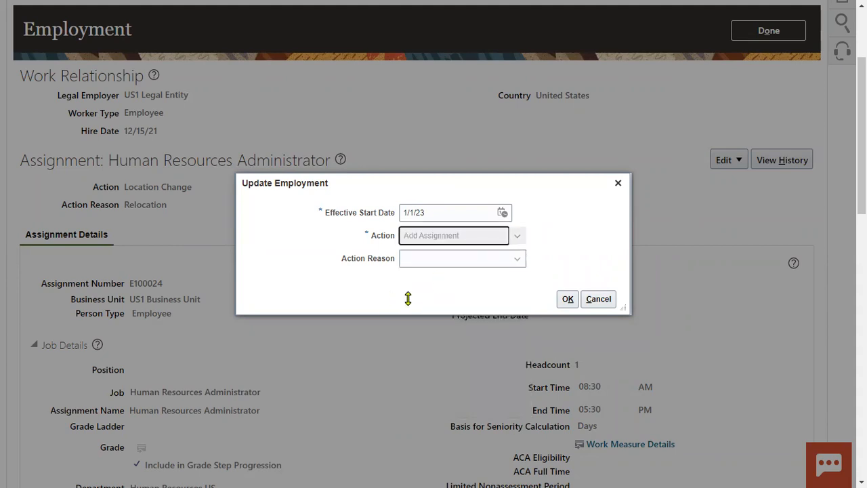
left_click(467, 263)
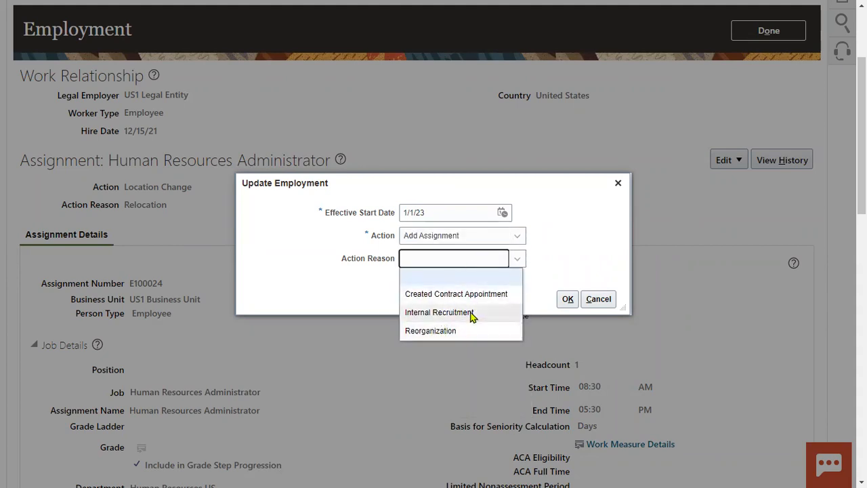
left_click(448, 331)
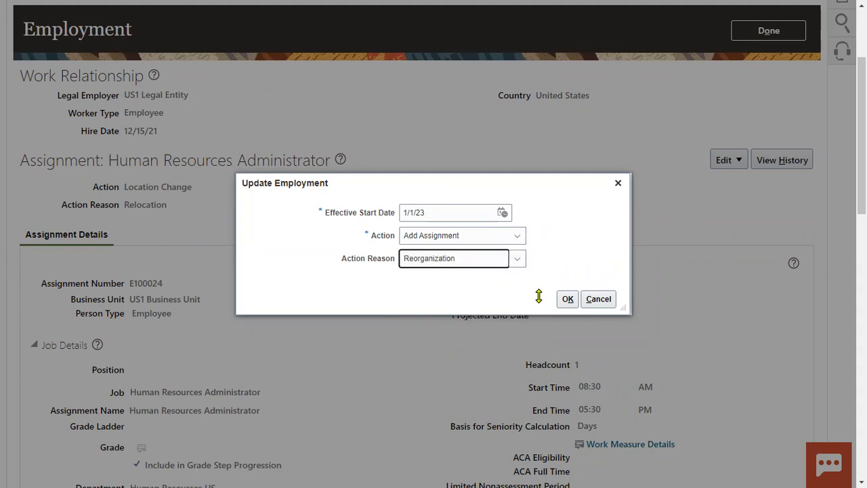
left_click(568, 300)
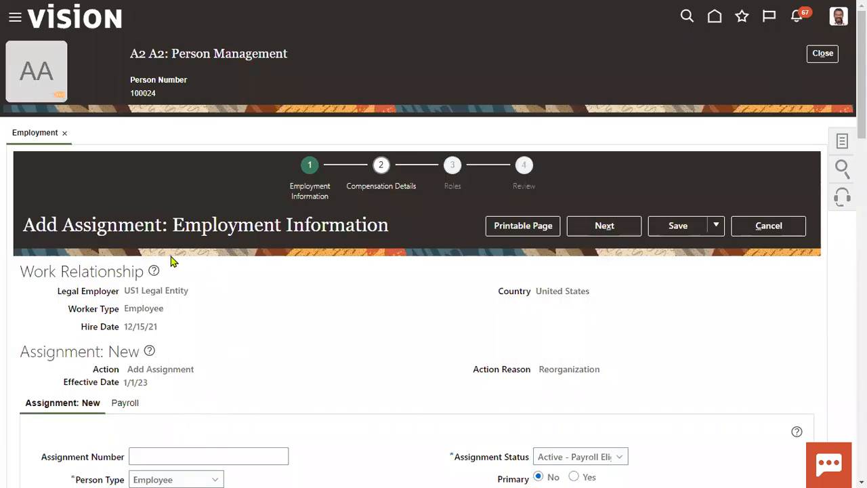
Set the new assignment's job to Recruiter (JOB040)
scroll(228, 323, "down", 3)
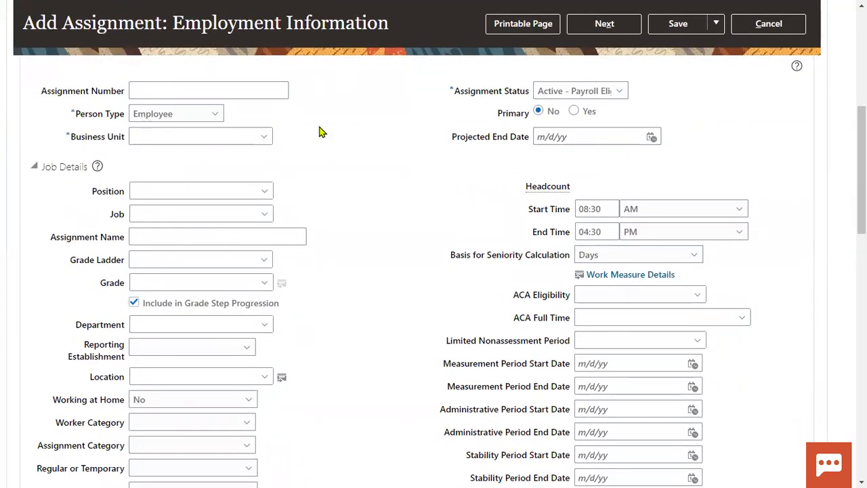
left_click(168, 192)
key("Tab")
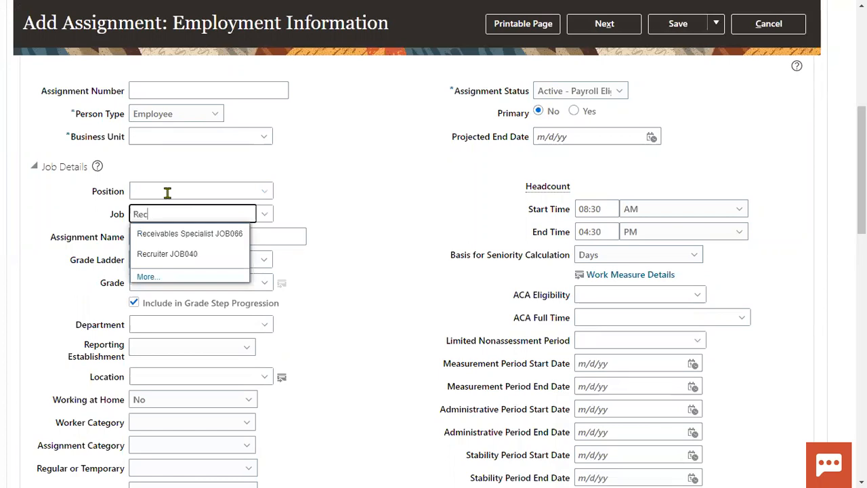
left_click(169, 256)
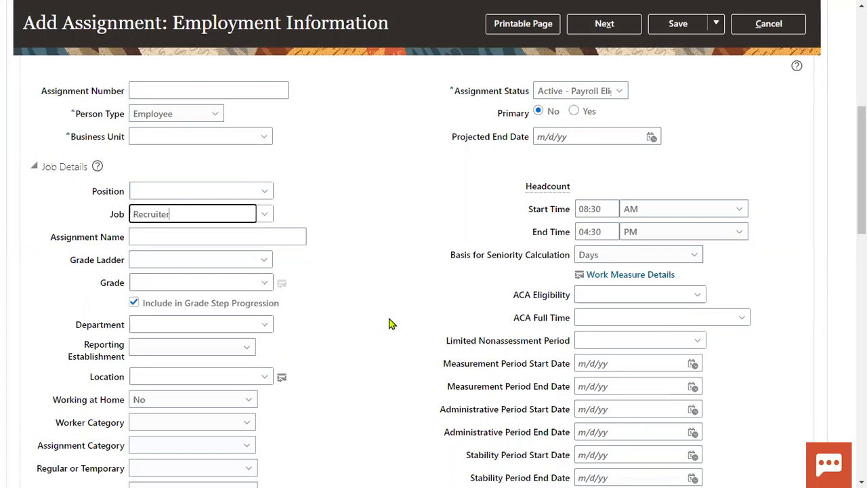
Search the Department field, first with 'new' and then with 'hu'
left_click(205, 325)
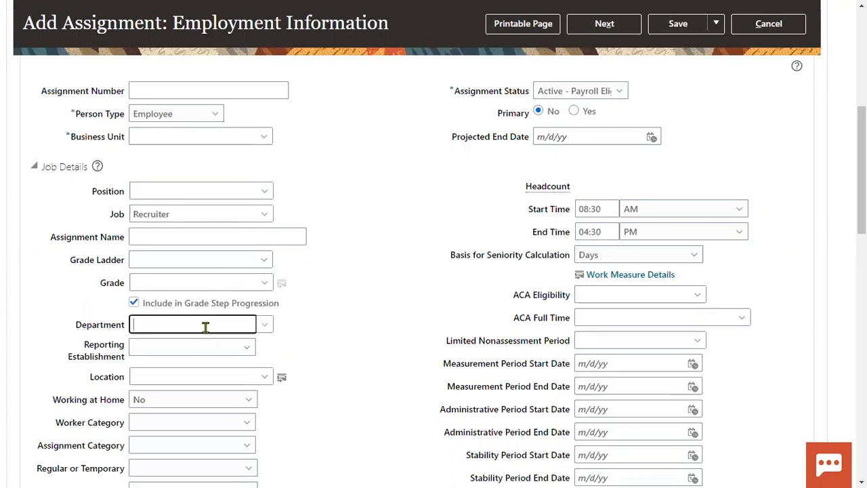
key("BackSpace")
key("BackSpace")
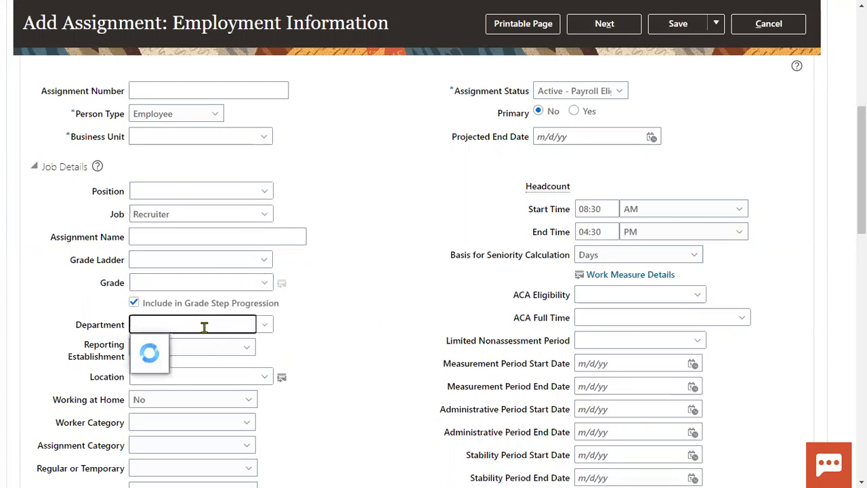
type("new")
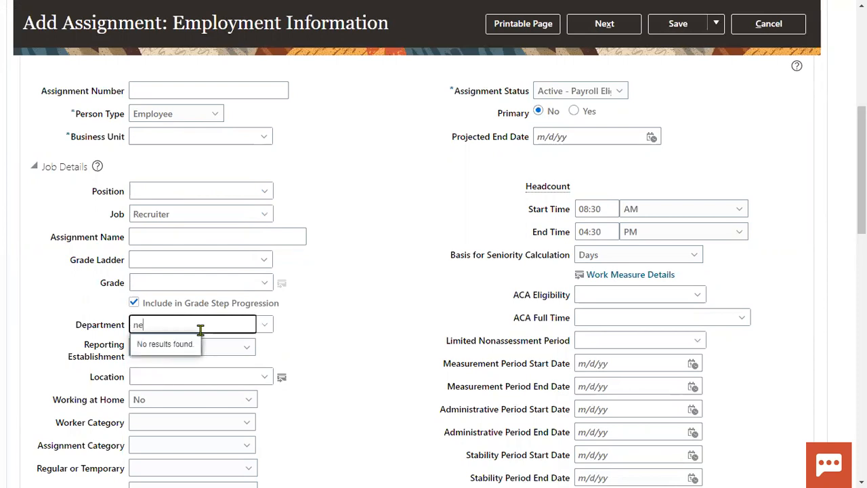
key("BackSpace")
key("BackSpace")
left_click_drag(190, 326, 2, 286)
type("huma")
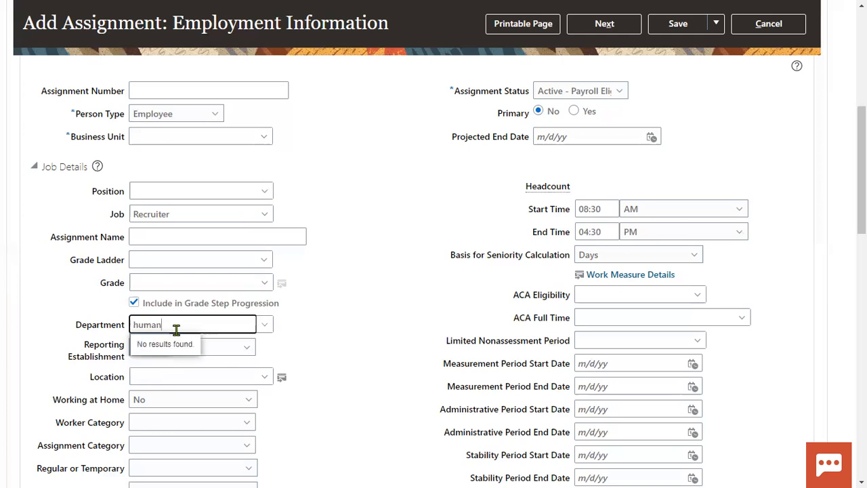
left_click_drag(192, 328, 4, 322)
type("hu")
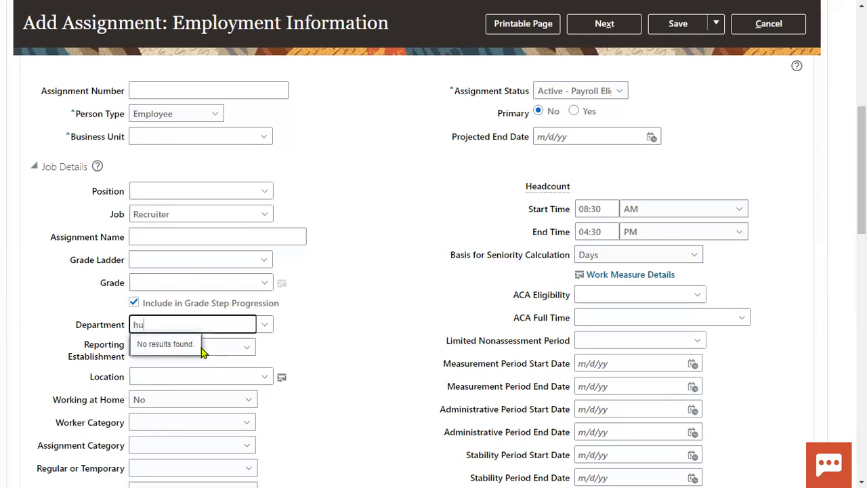
Set business unit to US1 Business Unit and department to Human Resources US
scroll(365, 263, "up", 3)
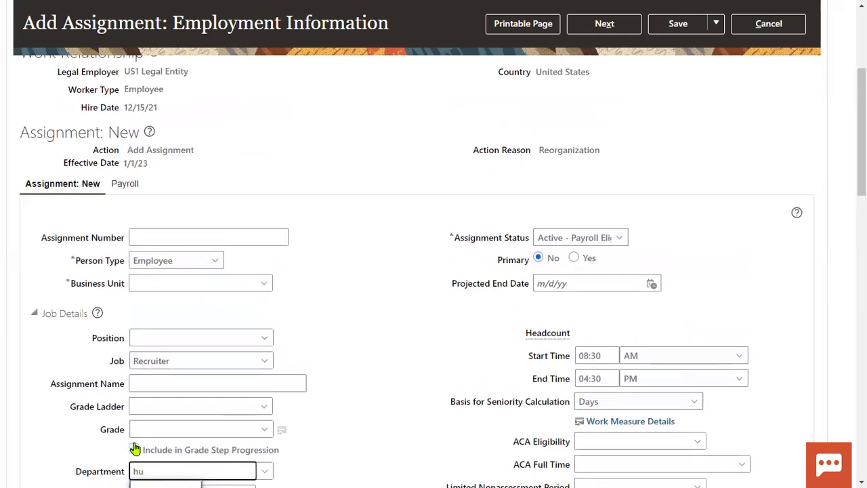
left_click(158, 284)
type("us1")
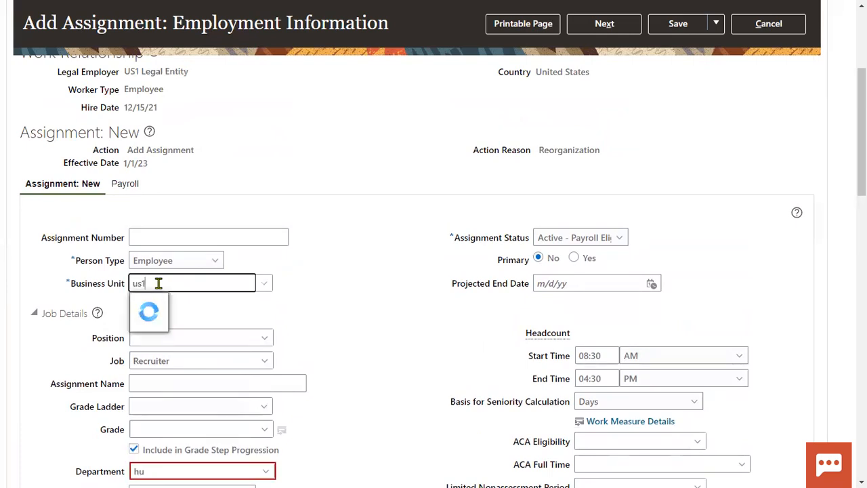
left_click(161, 306)
scroll(170, 424, "down", 3)
left_click(172, 326)
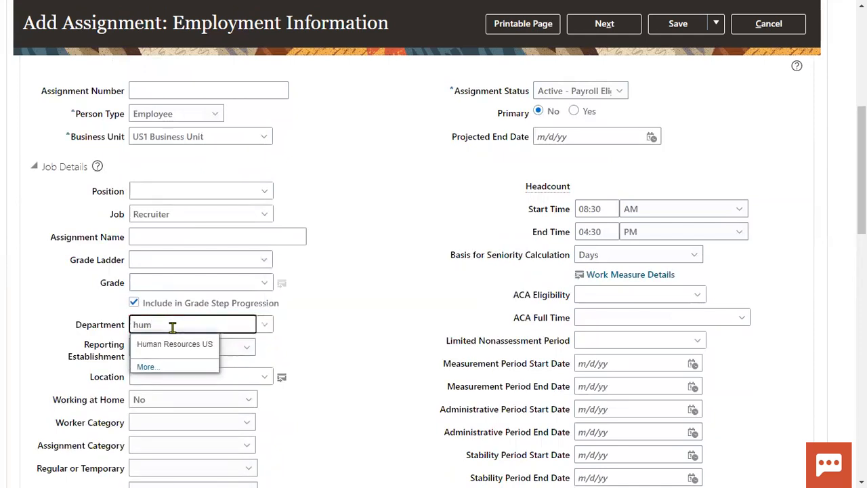
left_click(175, 346)
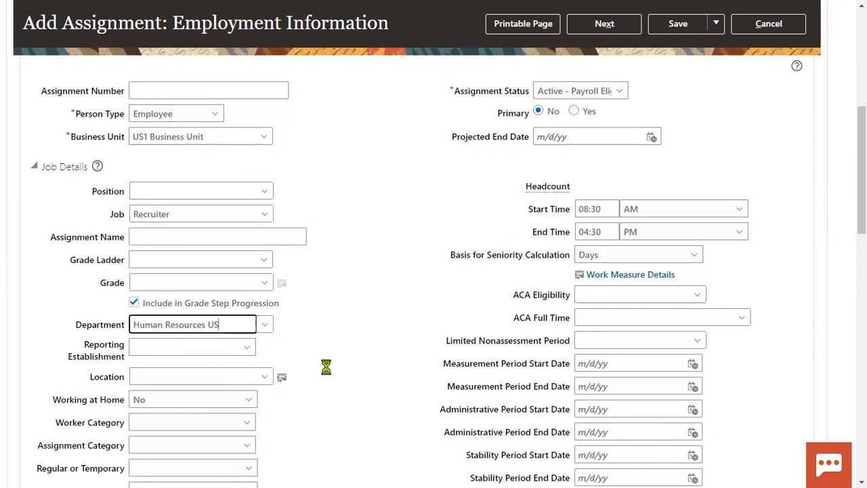
scroll(688, 80, "up", 3)
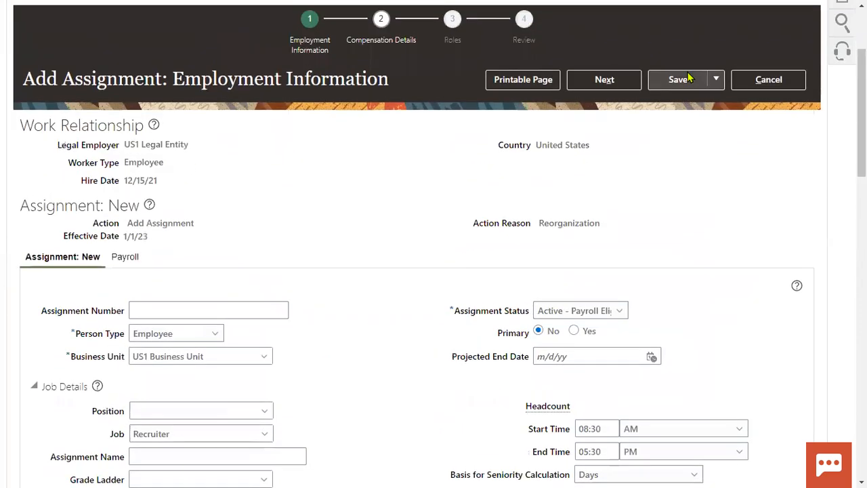
Advance past Compensation and Roles, submit the Recruiter assignment, and accept the warning and confirmation
left_click(622, 80)
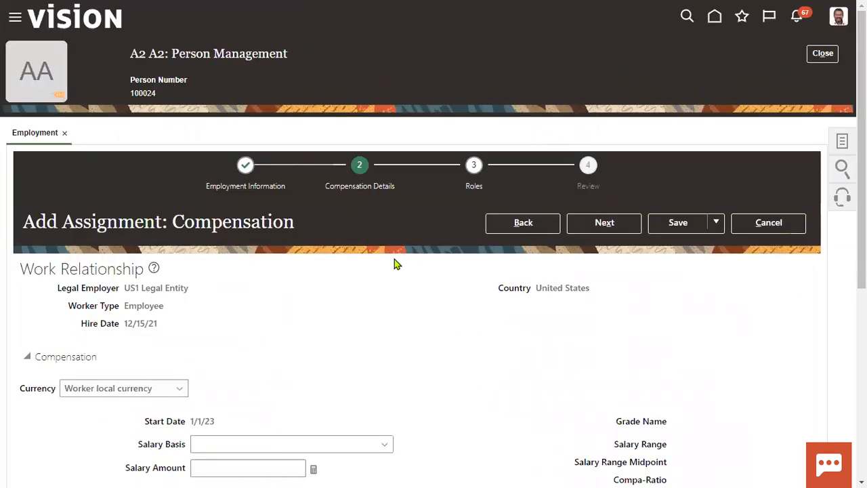
left_click(603, 223)
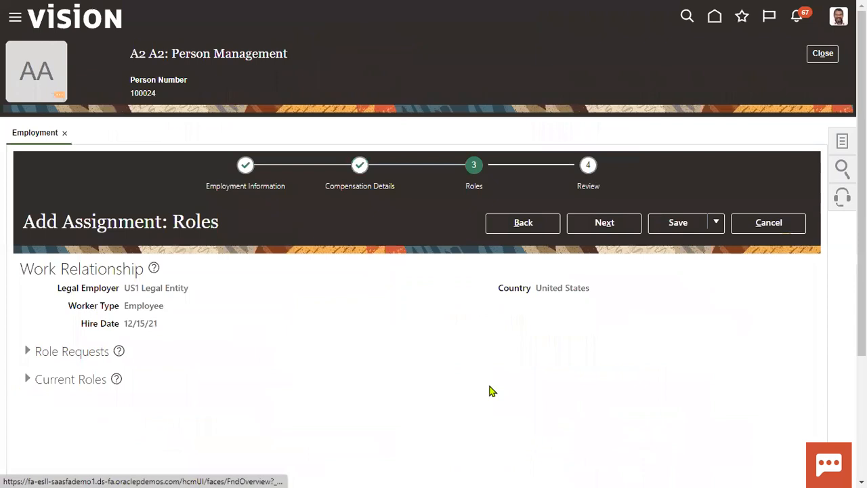
left_click(607, 227)
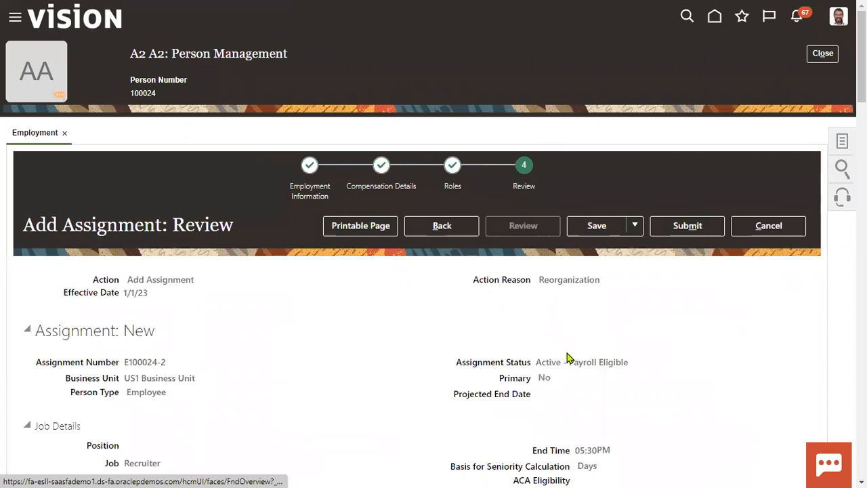
left_click(696, 230)
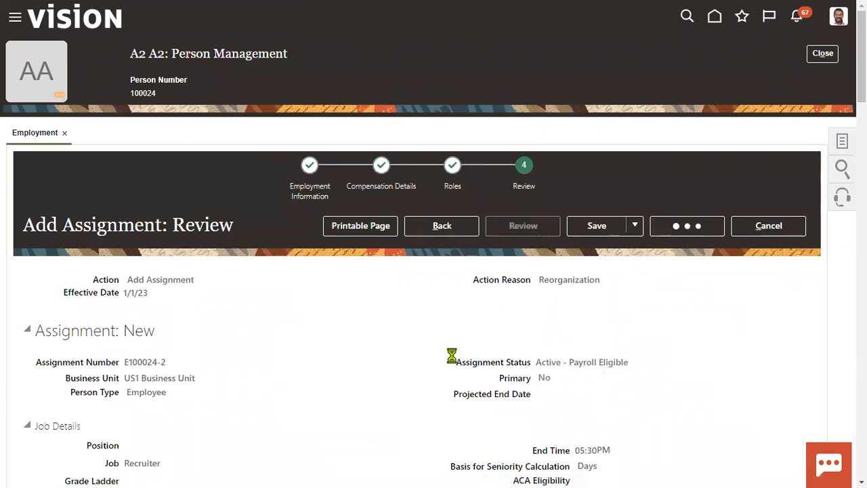
left_click(520, 261)
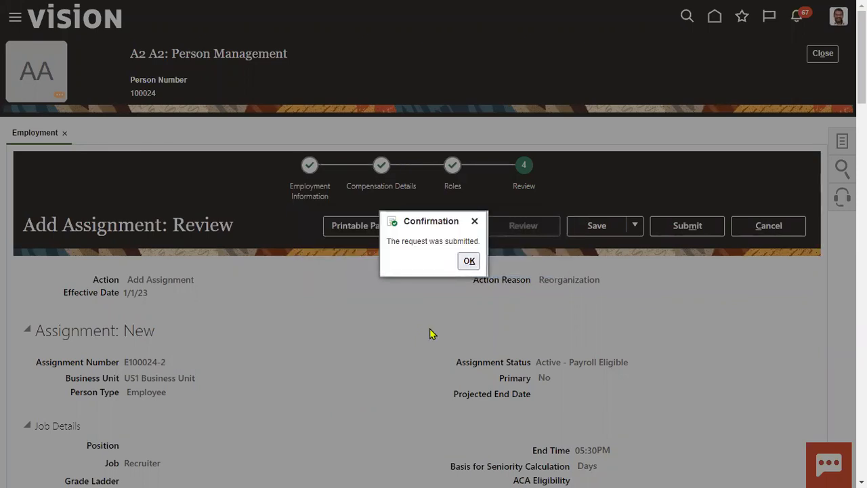
left_click(469, 261)
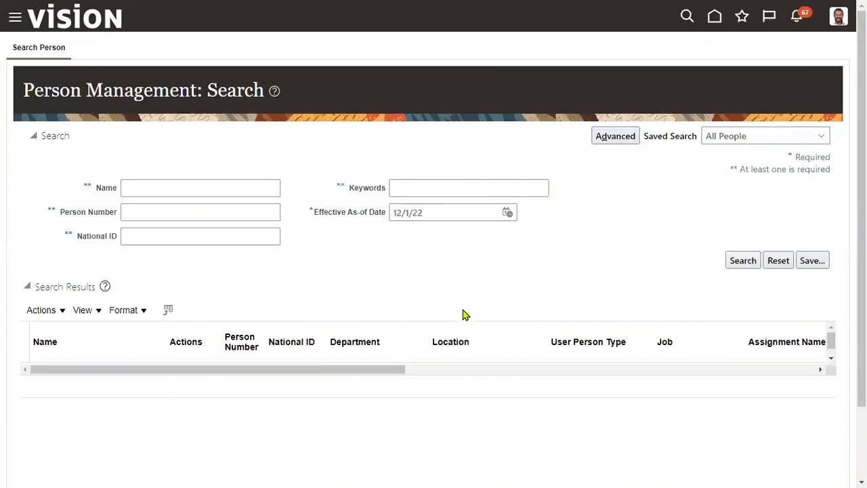
Search for A2, open the A2, A2 record, check assignment E100024, then close it
left_click(176, 187)
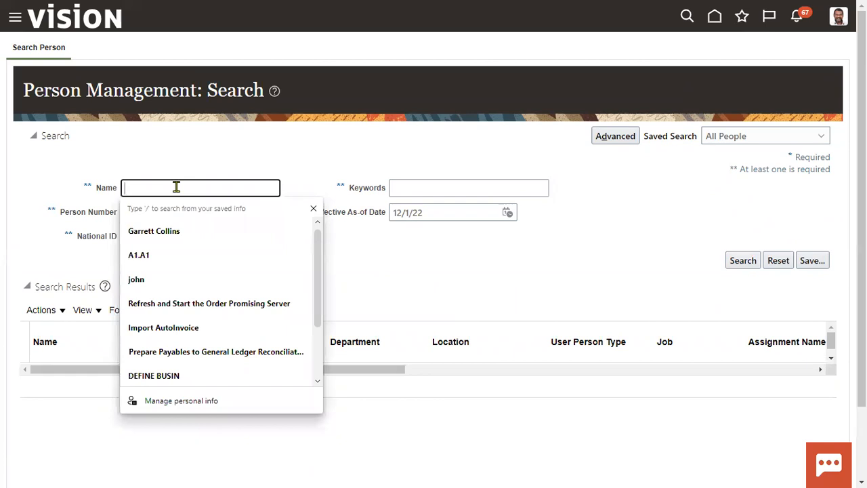
type("A")
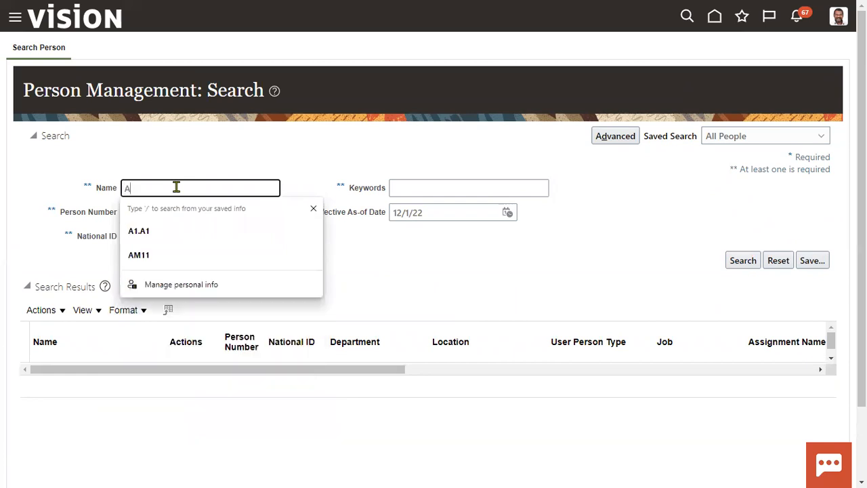
type("2.A2")
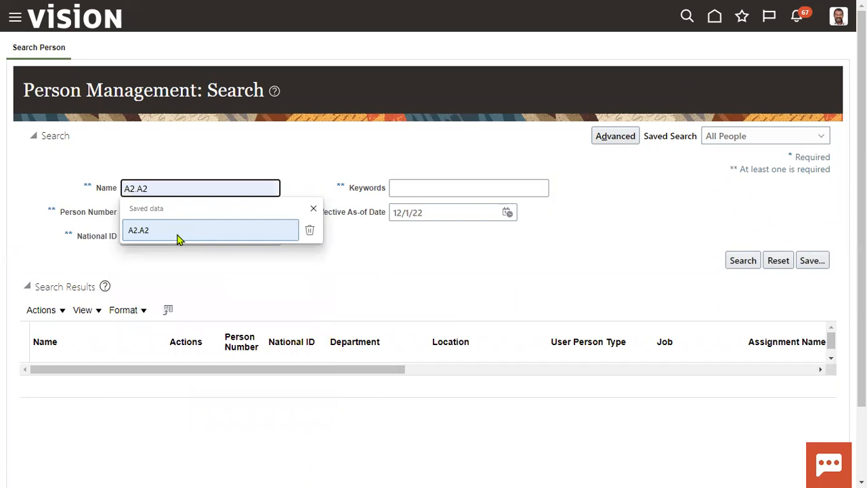
left_click(180, 235)
left_click(738, 264)
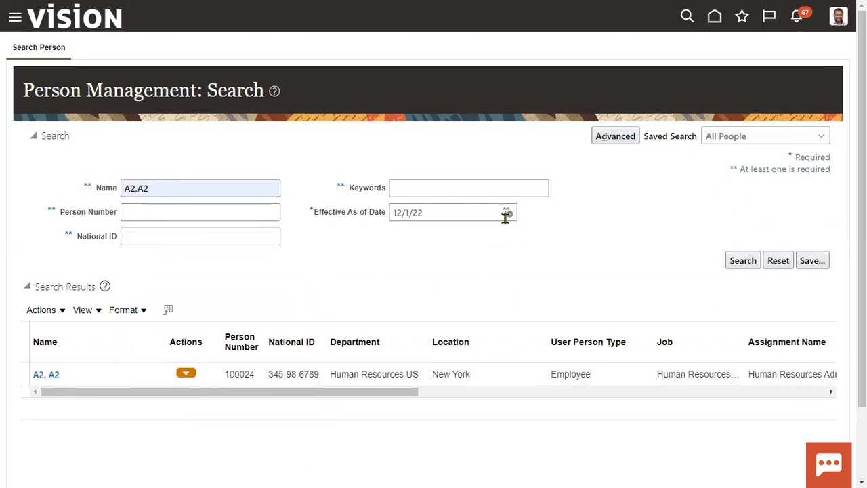
triple_click(397, 213)
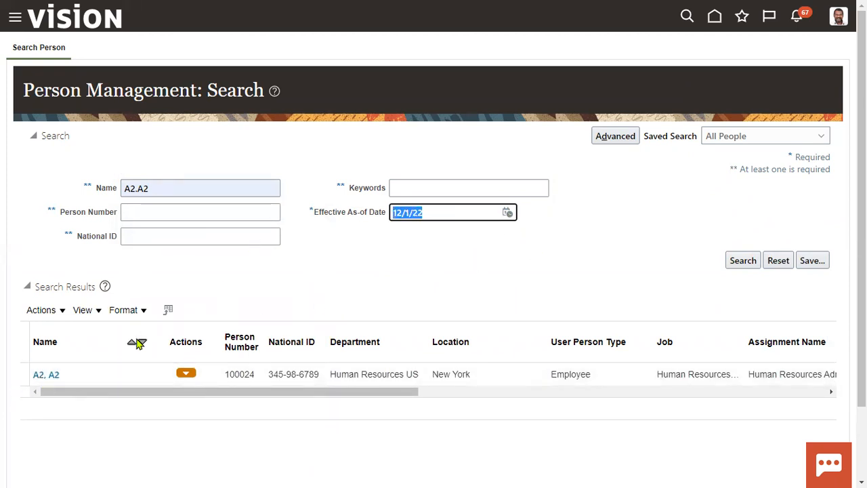
left_click(76, 374)
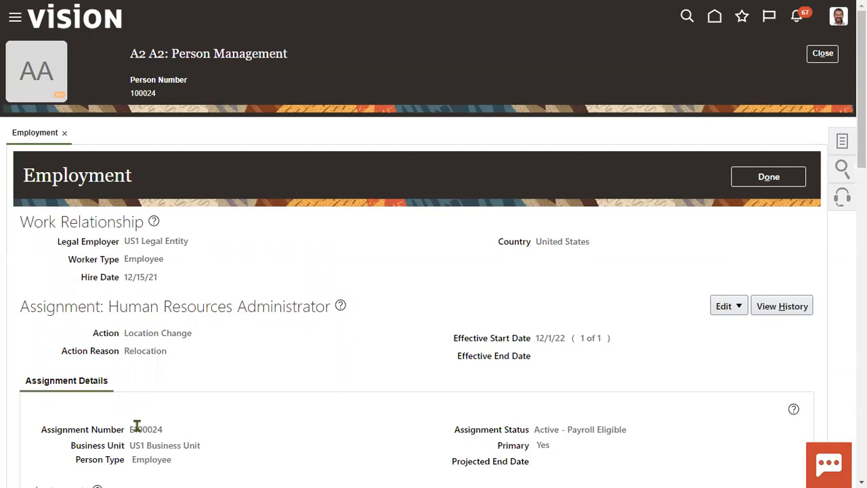
left_click_drag(130, 430, 169, 429)
left_click(825, 56)
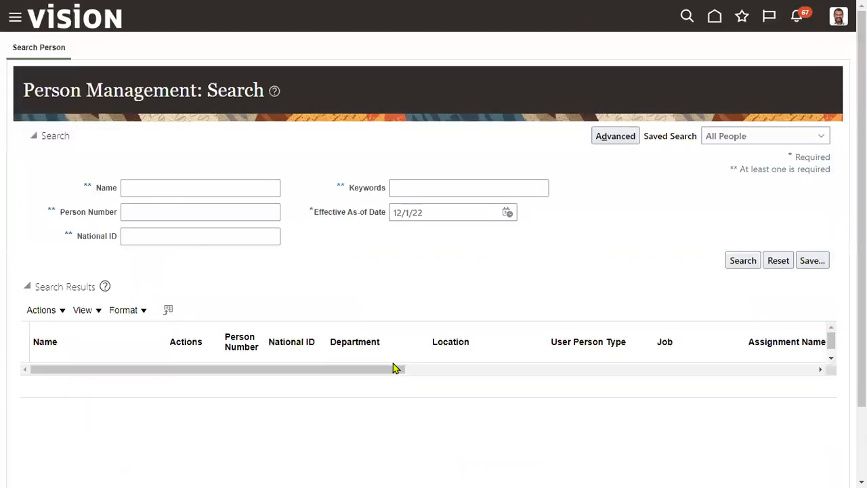
Search for A2.A2 with effective as-of date 1/1/23
left_click(198, 191)
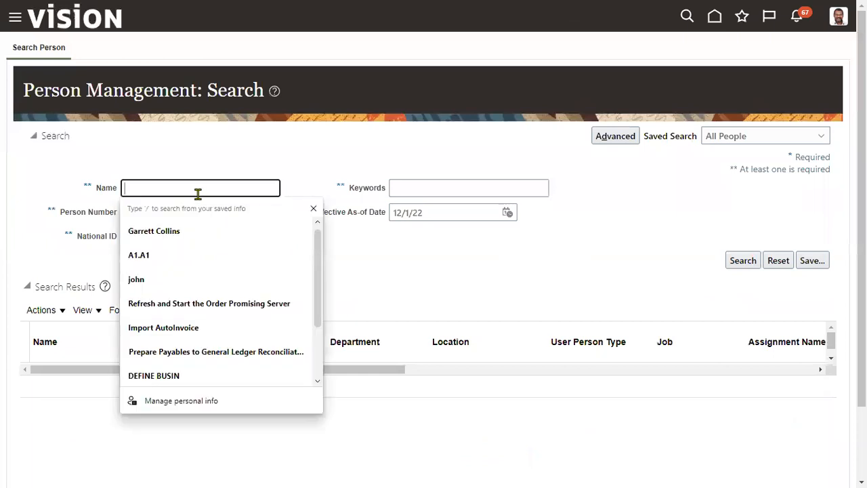
type("A2")
left_click(194, 227)
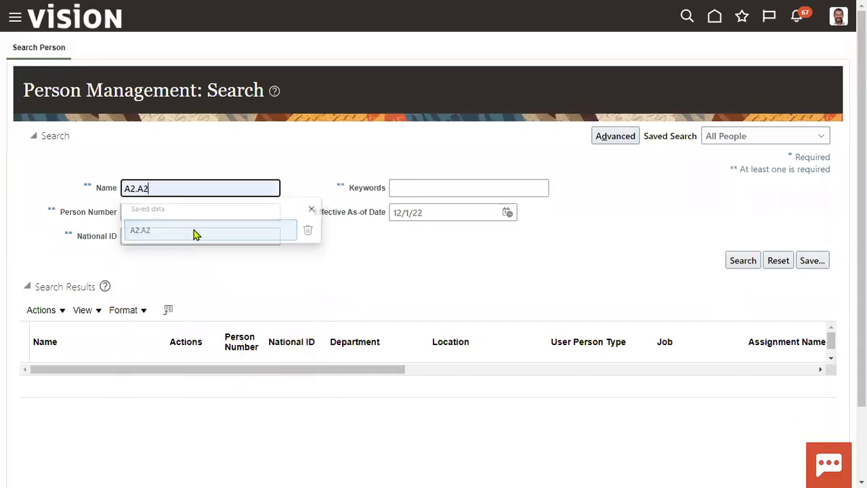
left_click(508, 213)
left_click(583, 235)
left_click(577, 249)
left_click(628, 235)
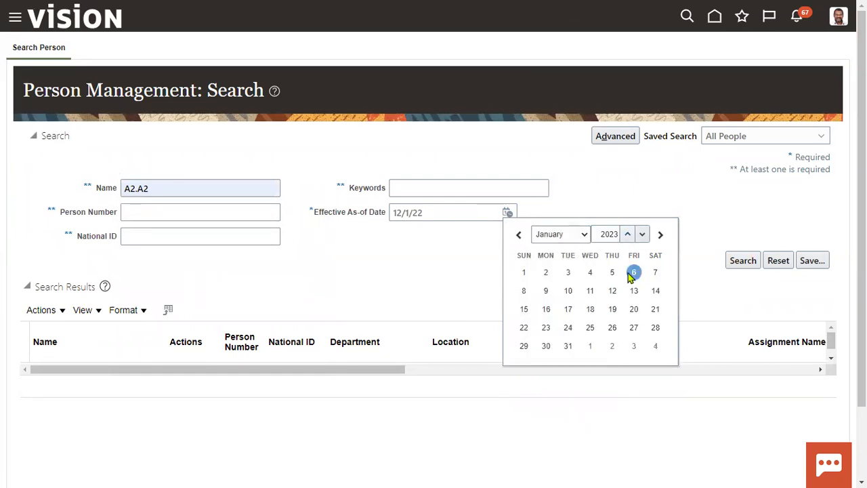
left_click(524, 272)
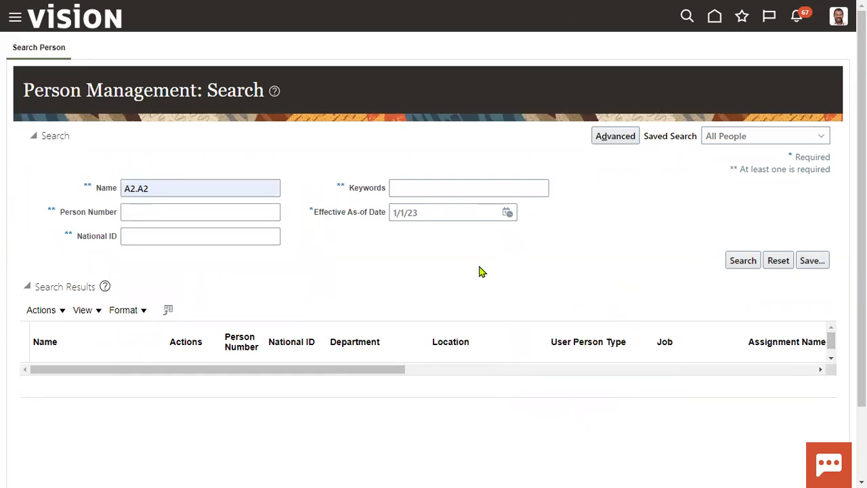
left_click(744, 263)
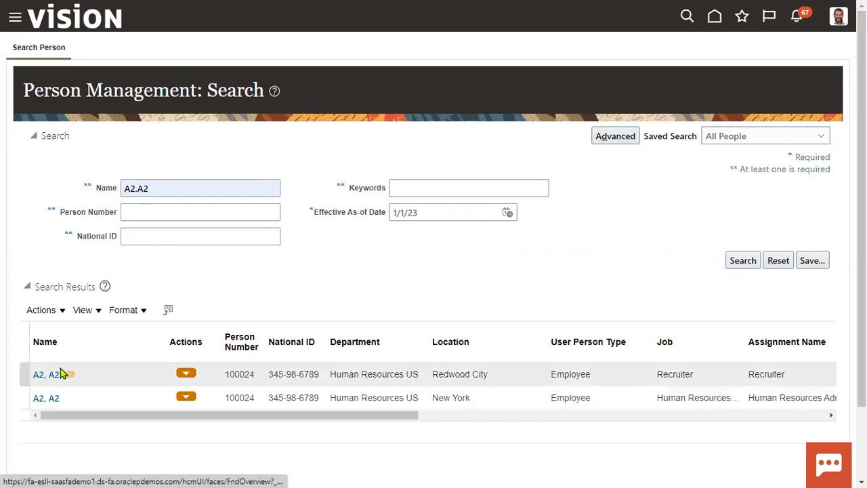
Open the New York HR Administrator record from the Recruiter and Administrator results
left_click(667, 378)
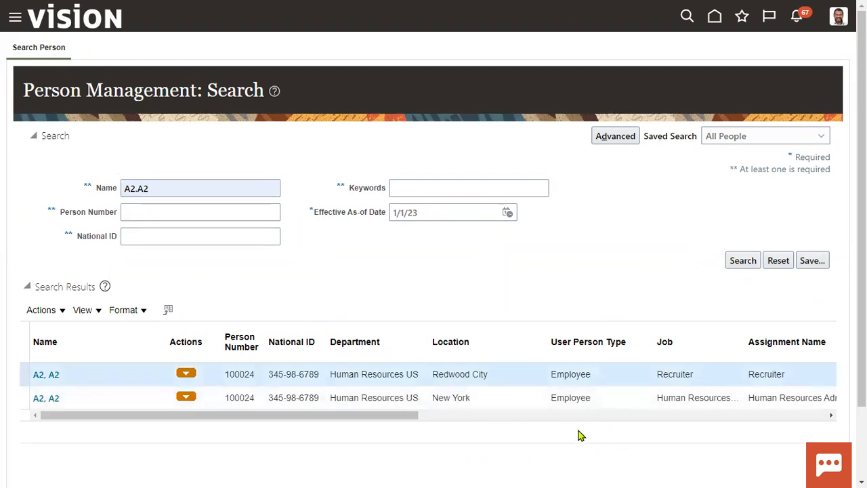
left_click(530, 400)
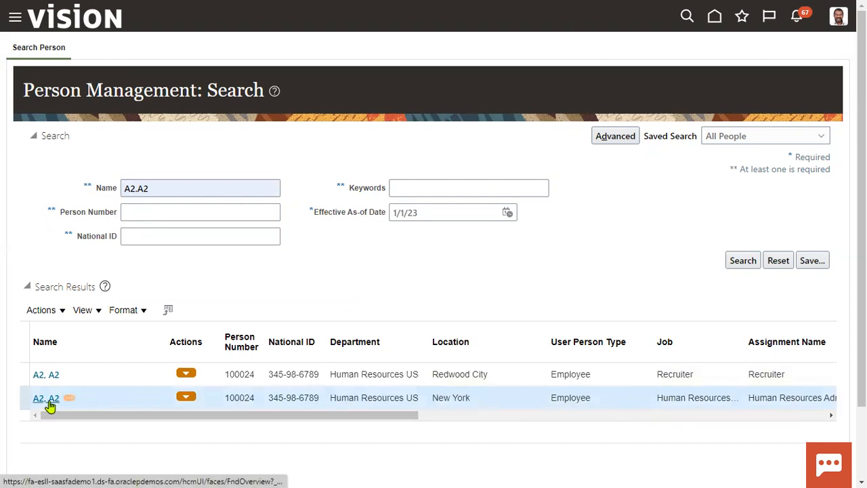
left_click(48, 402)
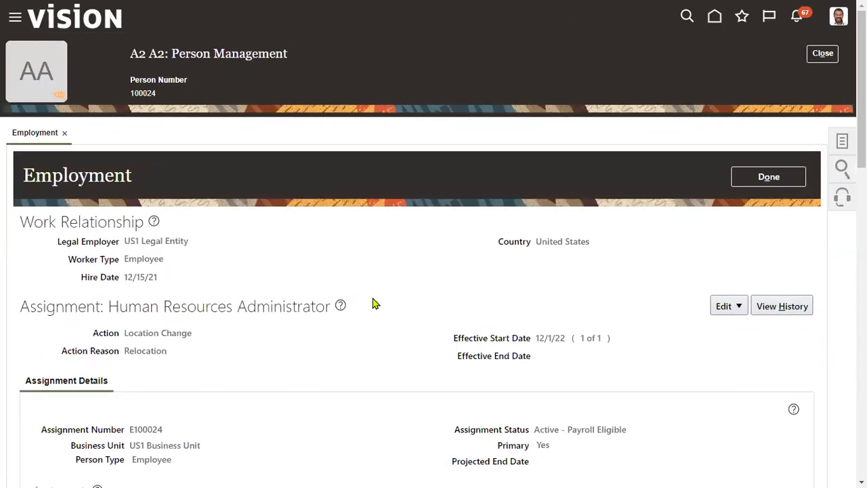
Check assignment E100024 details, confirming Primary is Yes
scroll(371, 338, "down", 2)
scroll(371, 345, "down", 2)
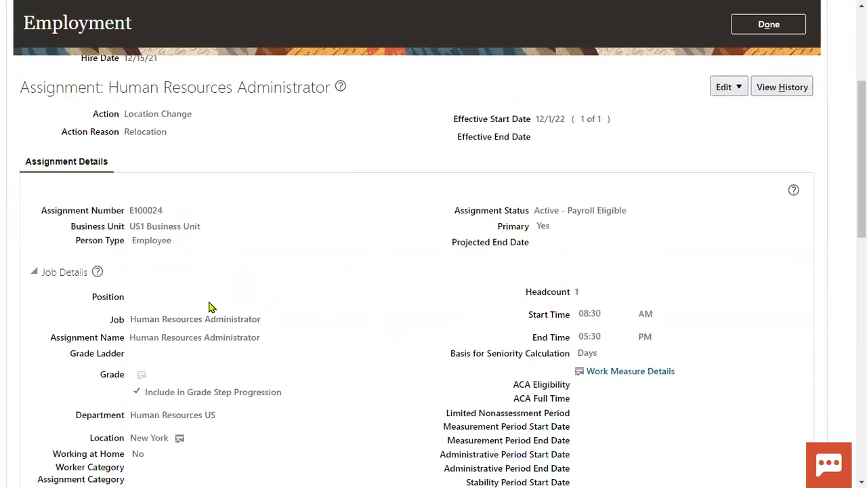
left_click_drag(131, 214, 169, 217)
double_click(540, 226)
scroll(736, 218, "up", 5)
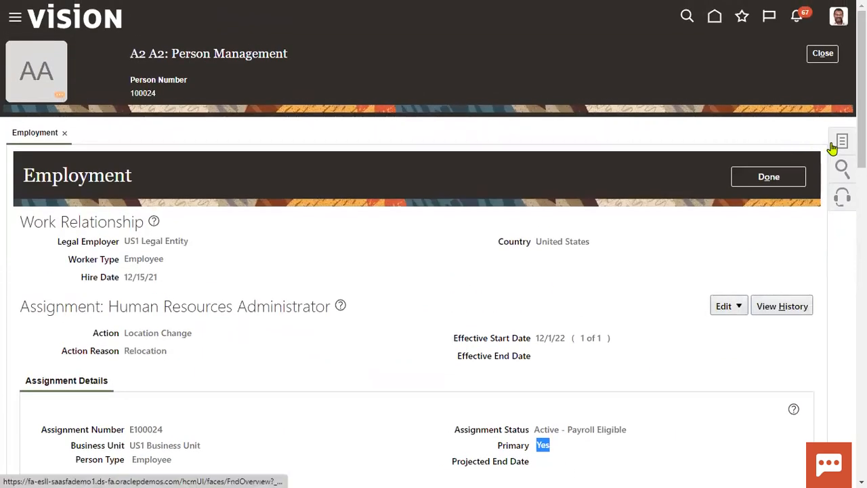
Return to a blank person search through the Employment task
left_click(841, 143)
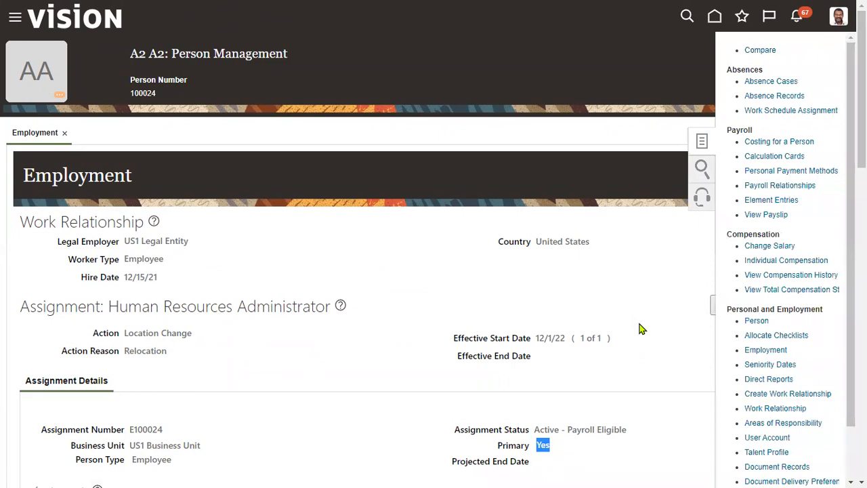
scroll(641, 328, "down", 1)
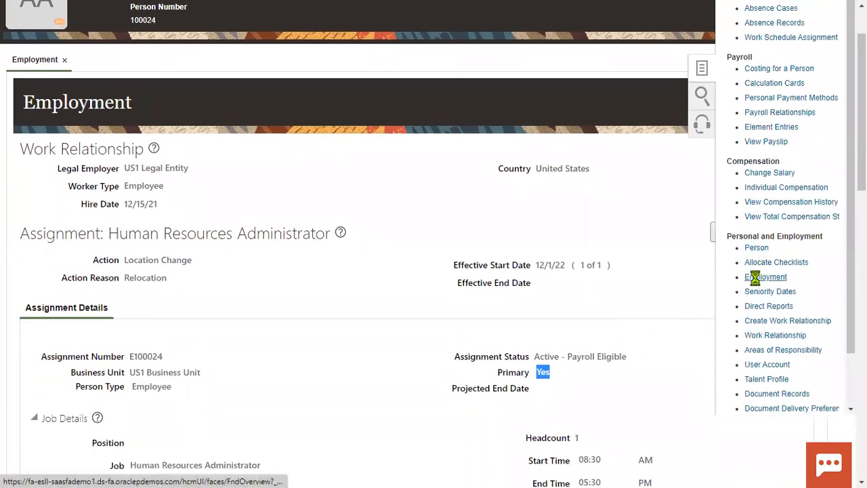
left_click(515, 356)
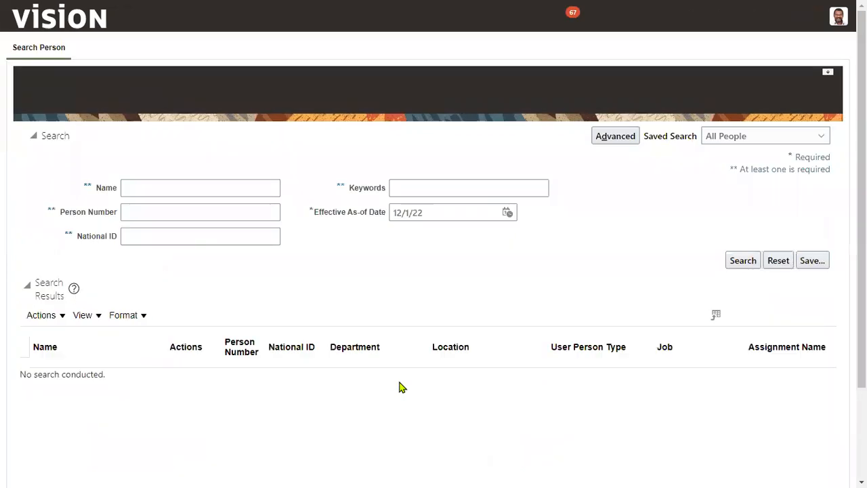
Search for A2.A2 as of 1/1/23 and open the Redwood City Recruiter result
left_click(220, 187)
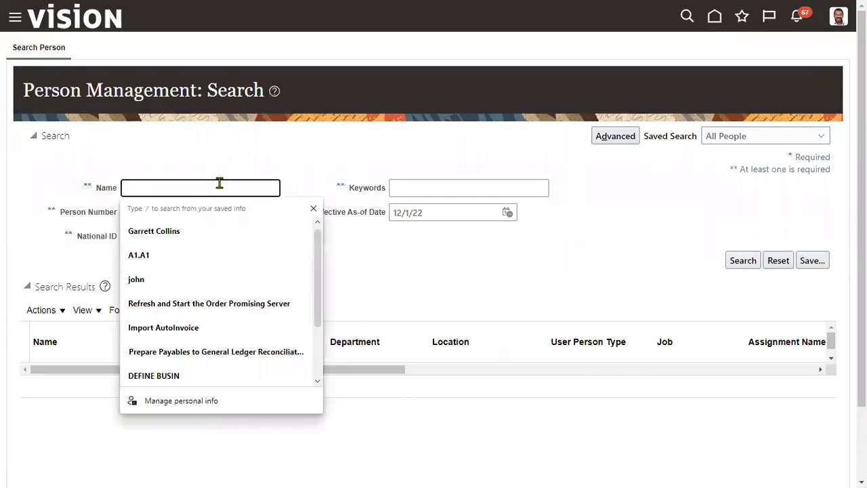
type("A2.A2")
left_click(208, 230)
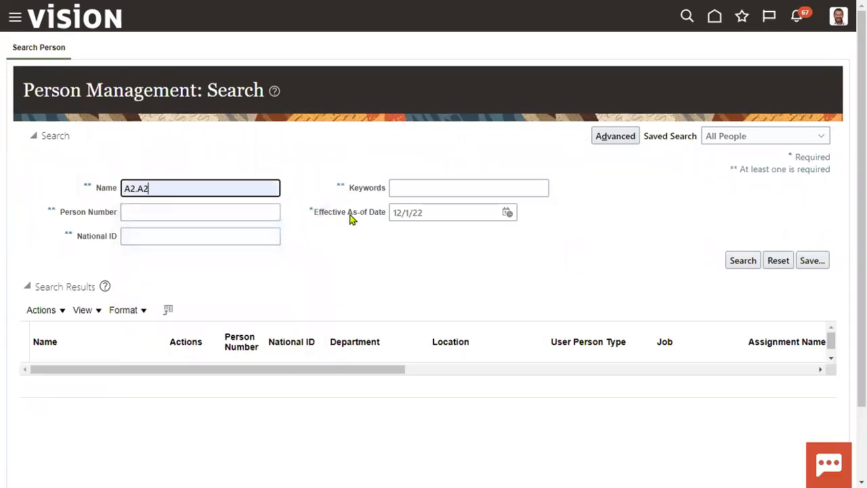
left_click(507, 213)
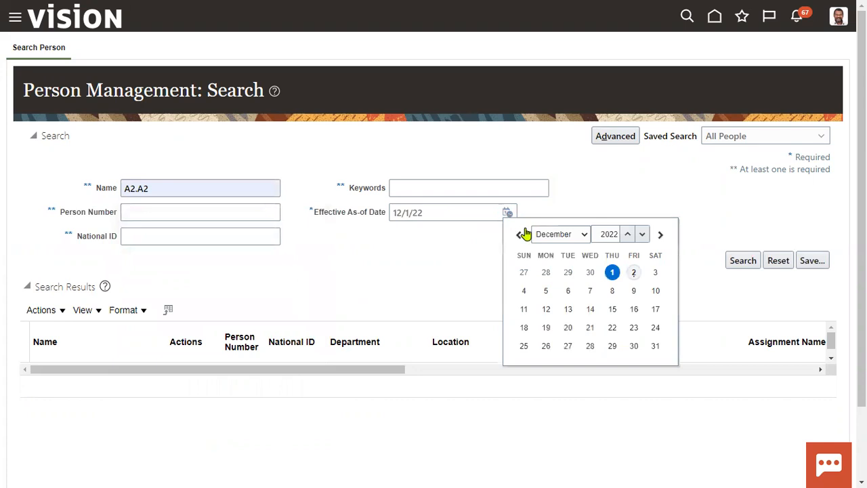
left_click(628, 234)
left_click(574, 239)
left_click(567, 238)
left_click(565, 239)
left_click(559, 253)
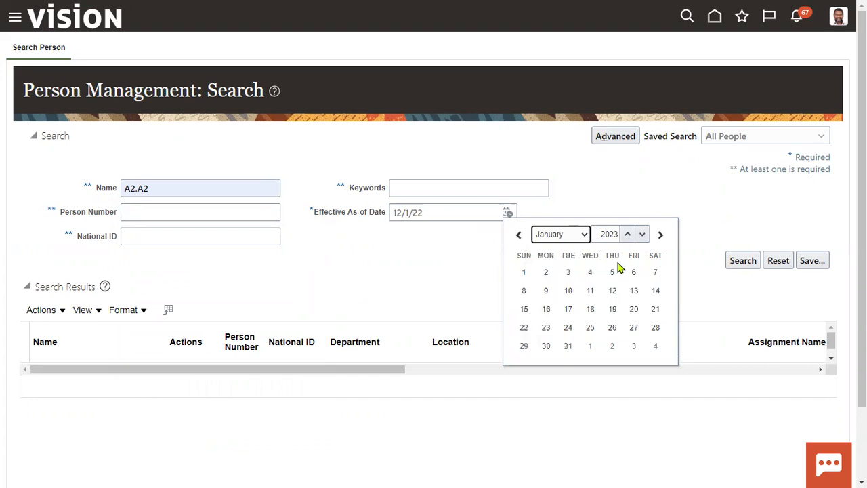
left_click(524, 272)
left_click(740, 260)
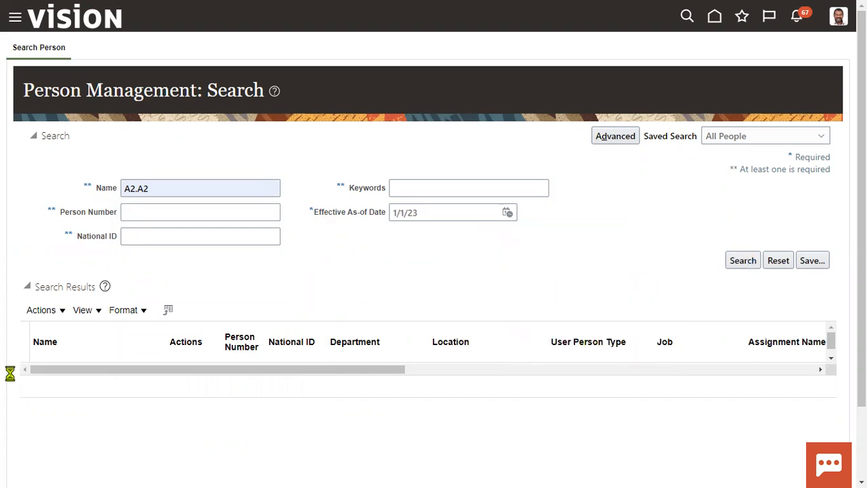
left_click(46, 374)
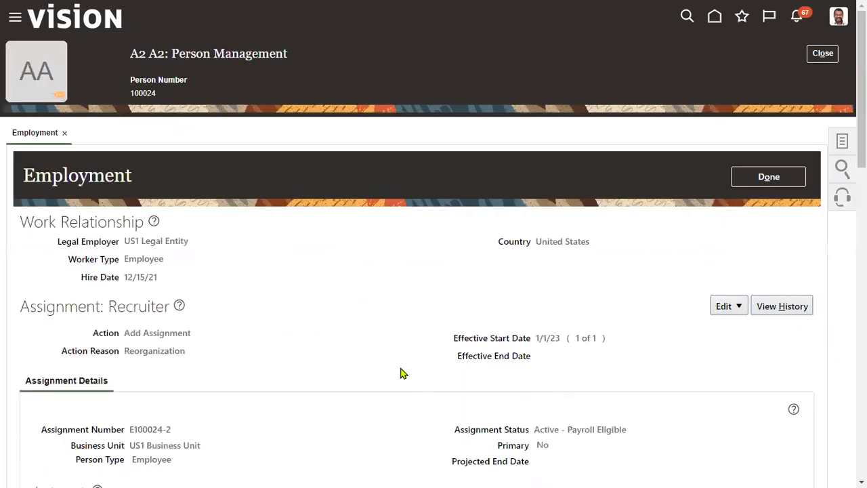
scroll(210, 313, "down", 2)
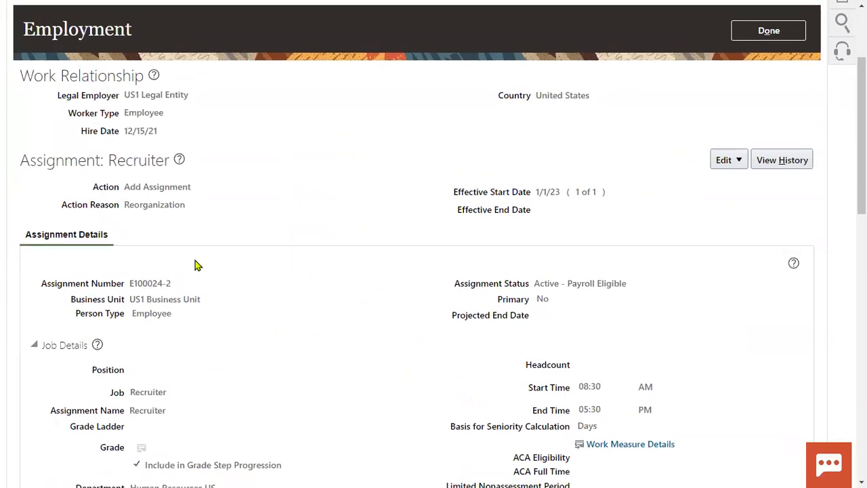
scroll(244, 252, "up", 2)
left_click_drag(131, 91, 161, 97)
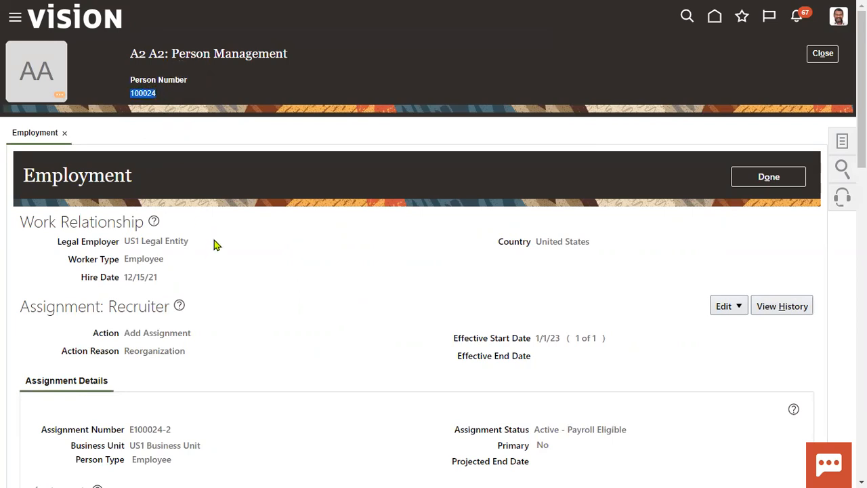
scroll(213, 270, "down", 2)
left_click_drag(129, 284, 174, 285)
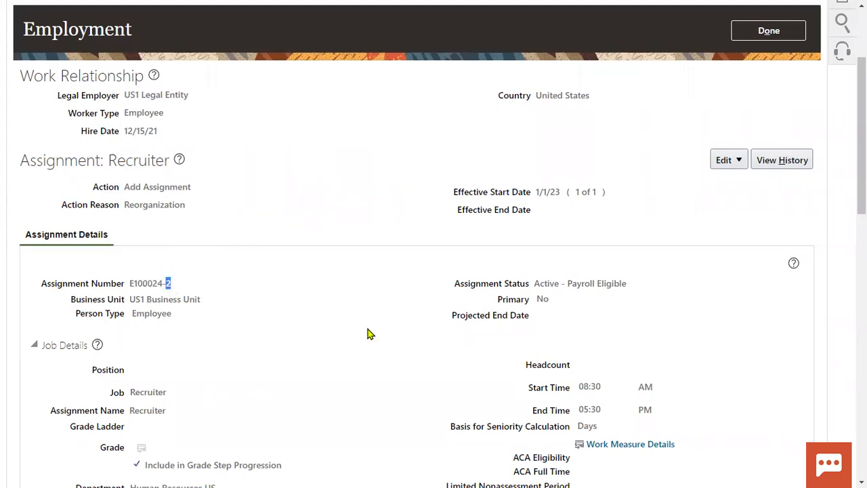
double_click(542, 300)
scroll(355, 325, "up", 1)
scroll(355, 325, "up", 1)
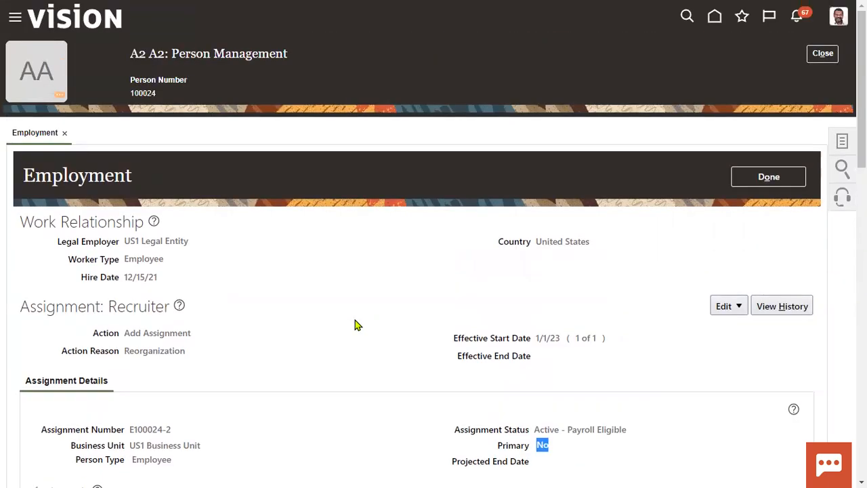
Show the person tasks panel beside the Recruiter assignment and scroll through it
left_click(840, 143)
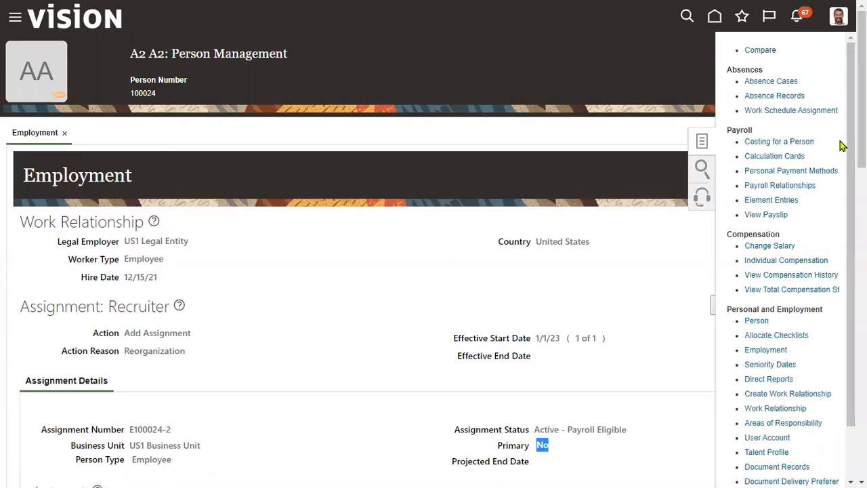
scroll(786, 258, "down", 2)
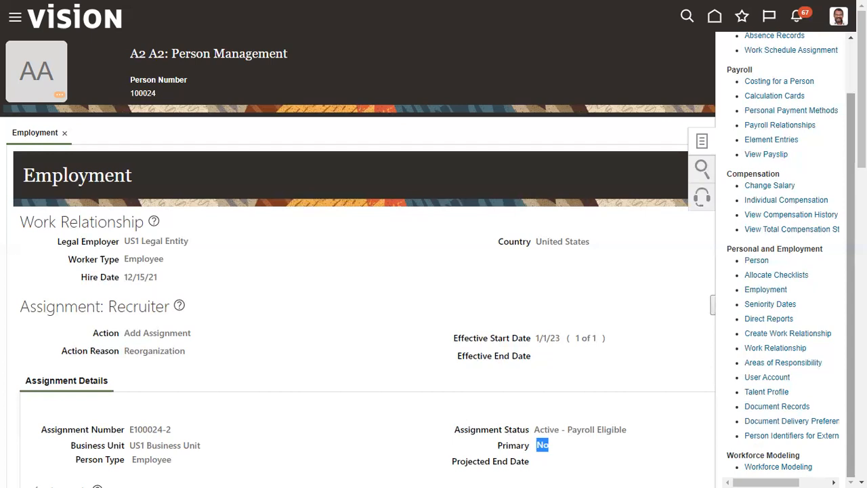
Expand My Client Groups in the navigator to show Mass Updates and Person Management
left_click(15, 19)
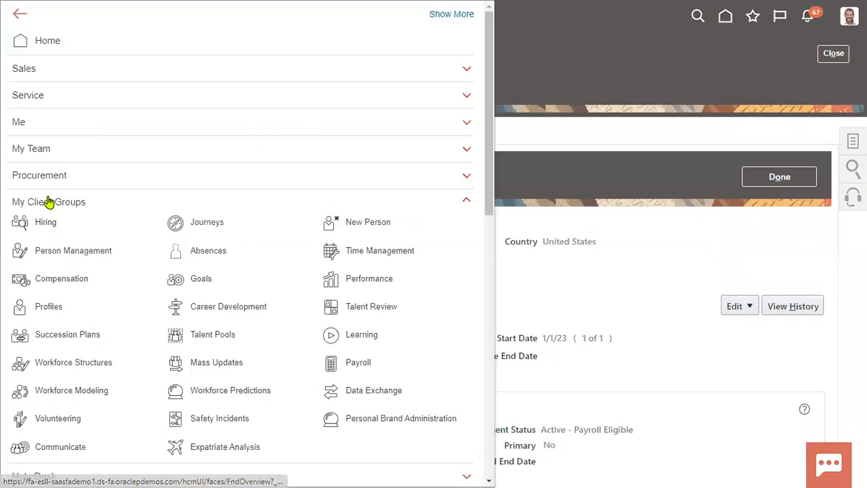
left_click(49, 202)
left_click(46, 148)
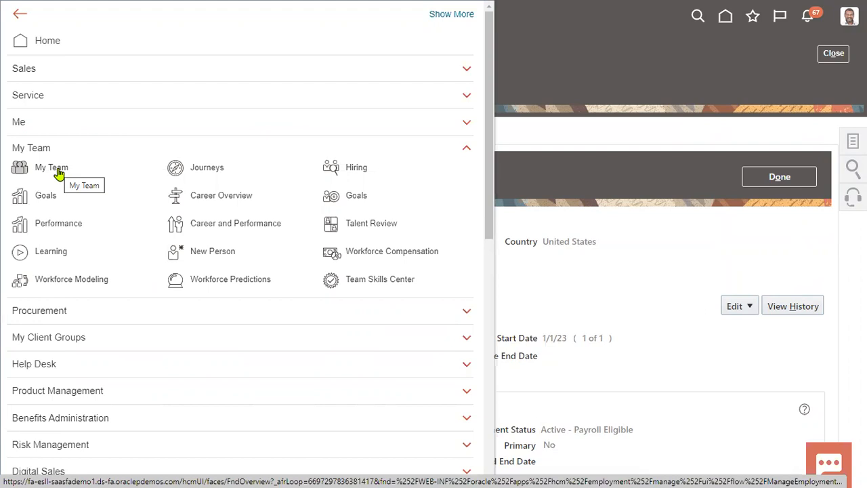
left_click(133, 336)
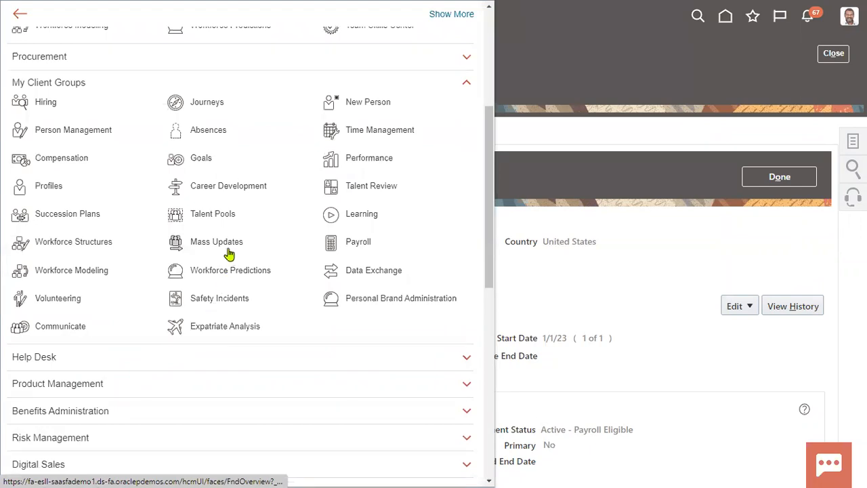